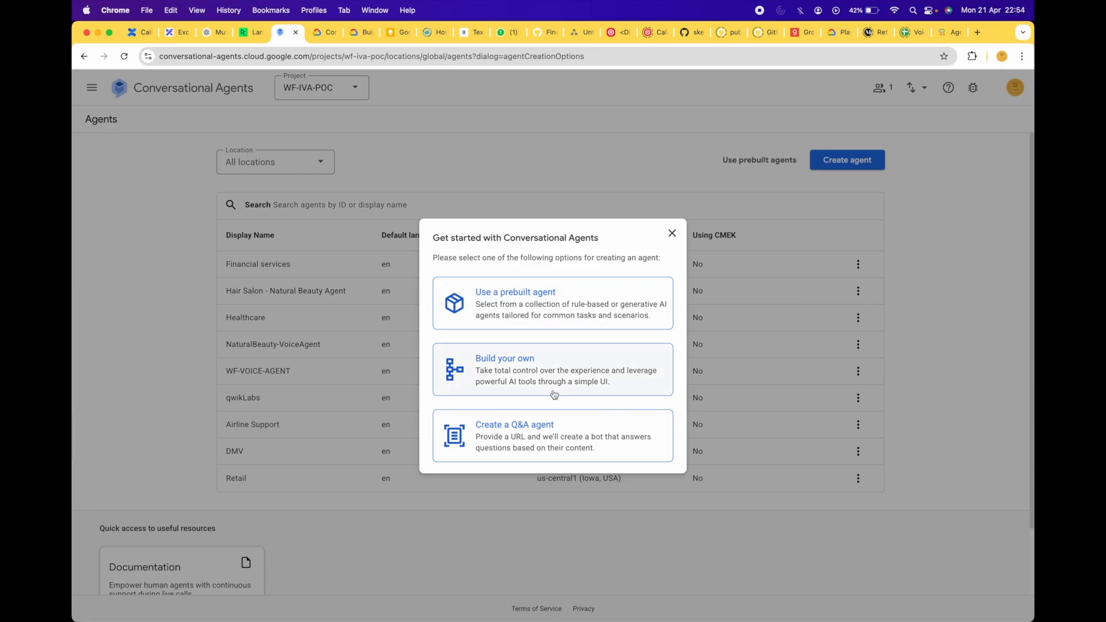
Build a custom agent named Voice-Agent with the location global (Global serving, data-at-rest in US), English language and a Playbook conversation start.
left_click(555, 391)
left_click(416, 141)
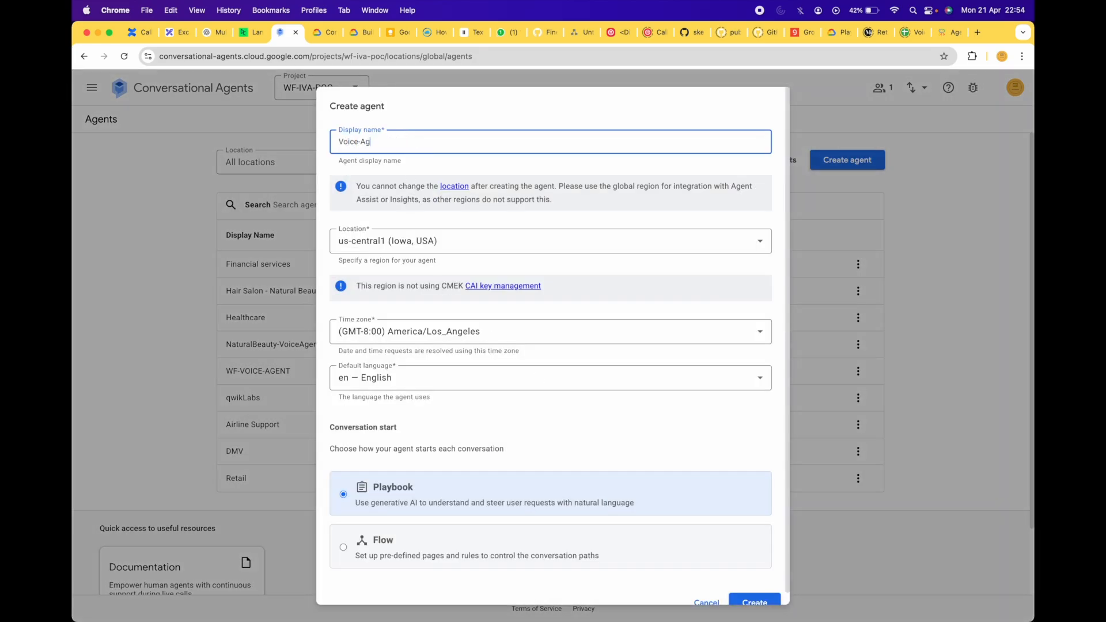
left_click(402, 237)
left_click(380, 268)
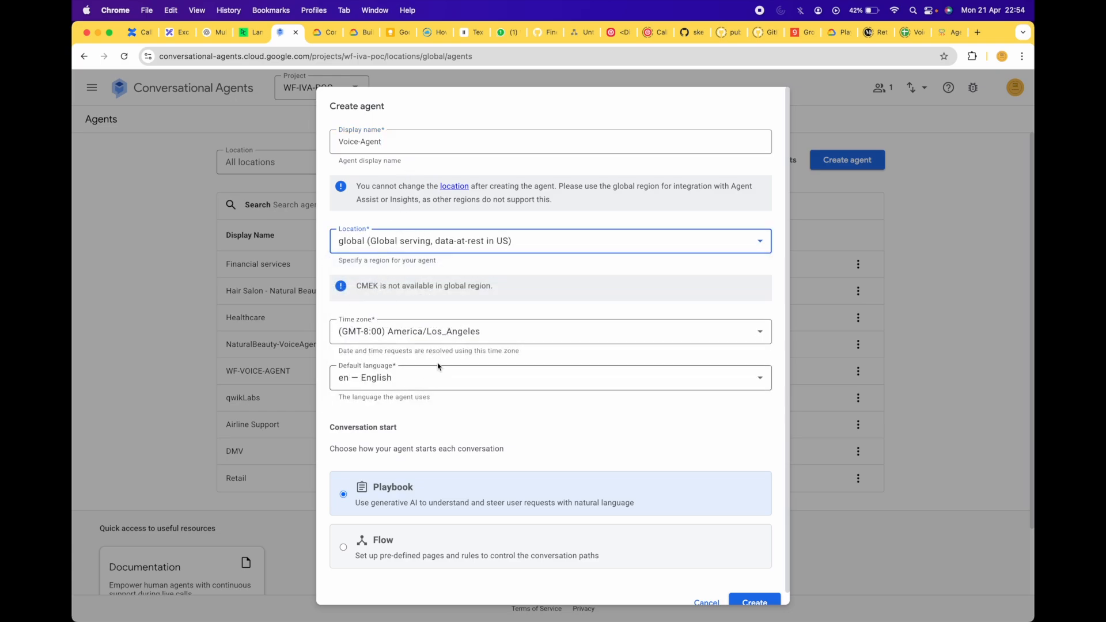
left_click(489, 381)
left_click(488, 382)
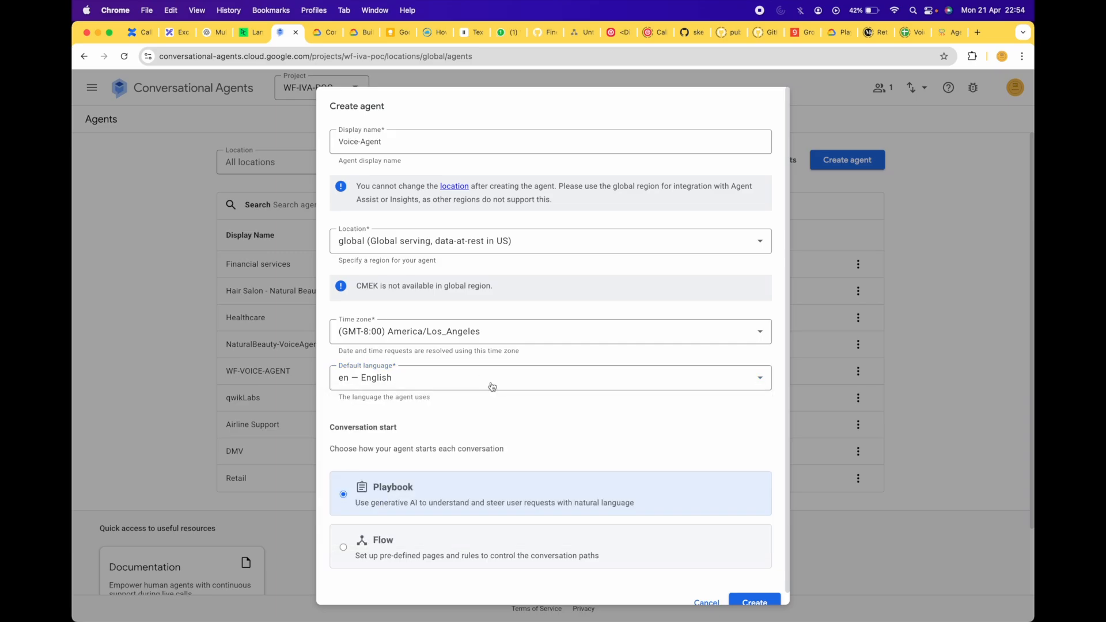
scroll(492, 438, "down", 1)
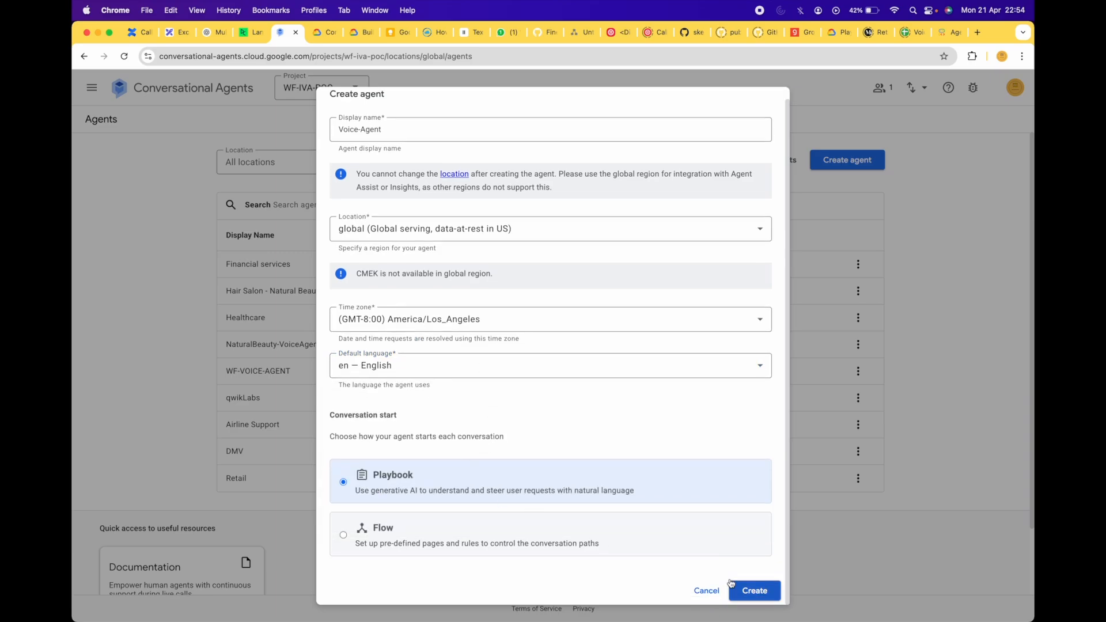
left_click(746, 592)
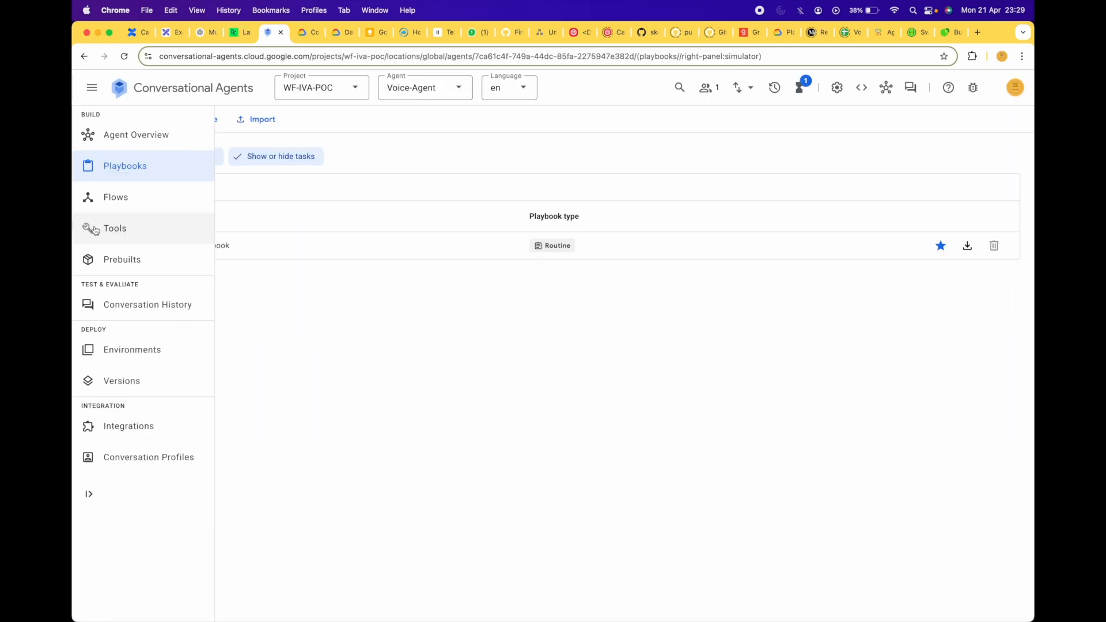
Start a new tool for the agent, named RAG_SEARCH, with the type Data store.
left_click(125, 232)
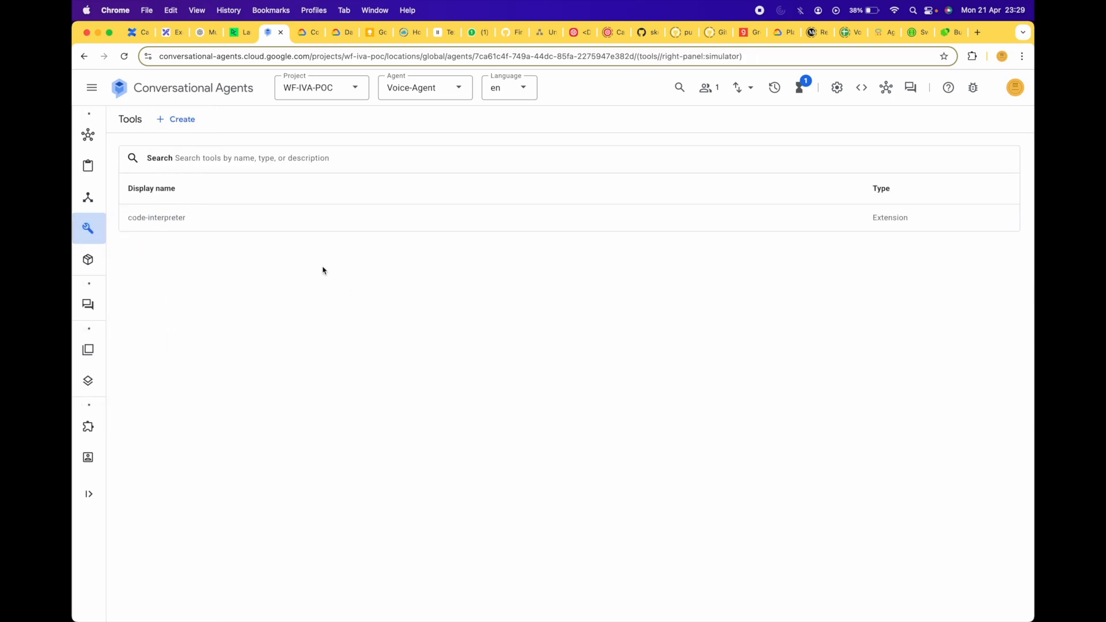
left_click(192, 125)
left_click(189, 184)
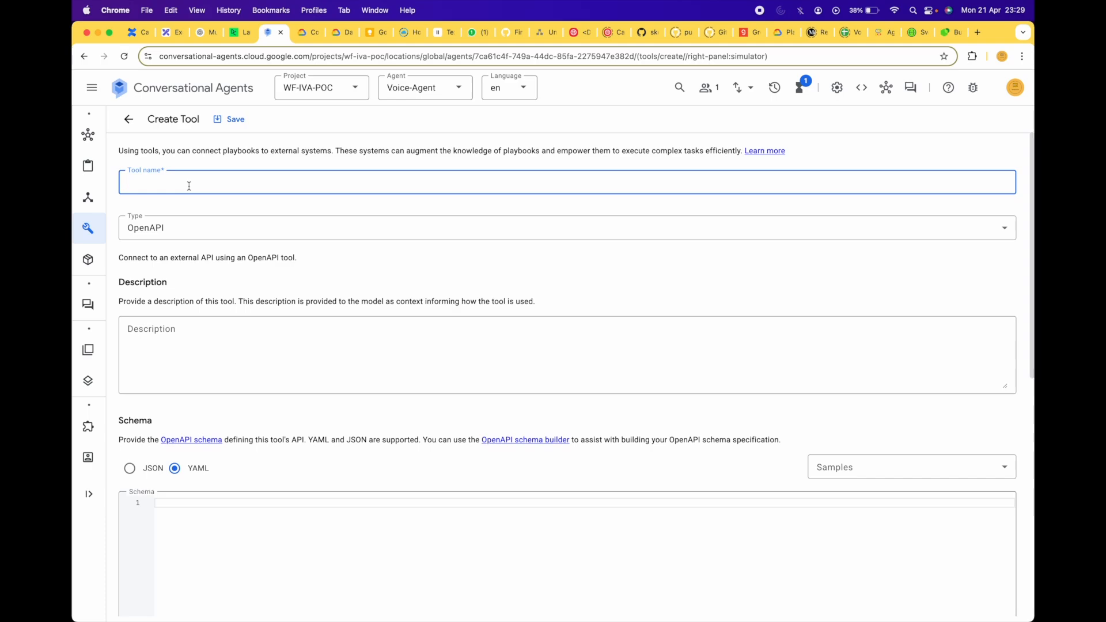
type("RAG_SEARCH")
left_click(190, 226)
left_click(189, 282)
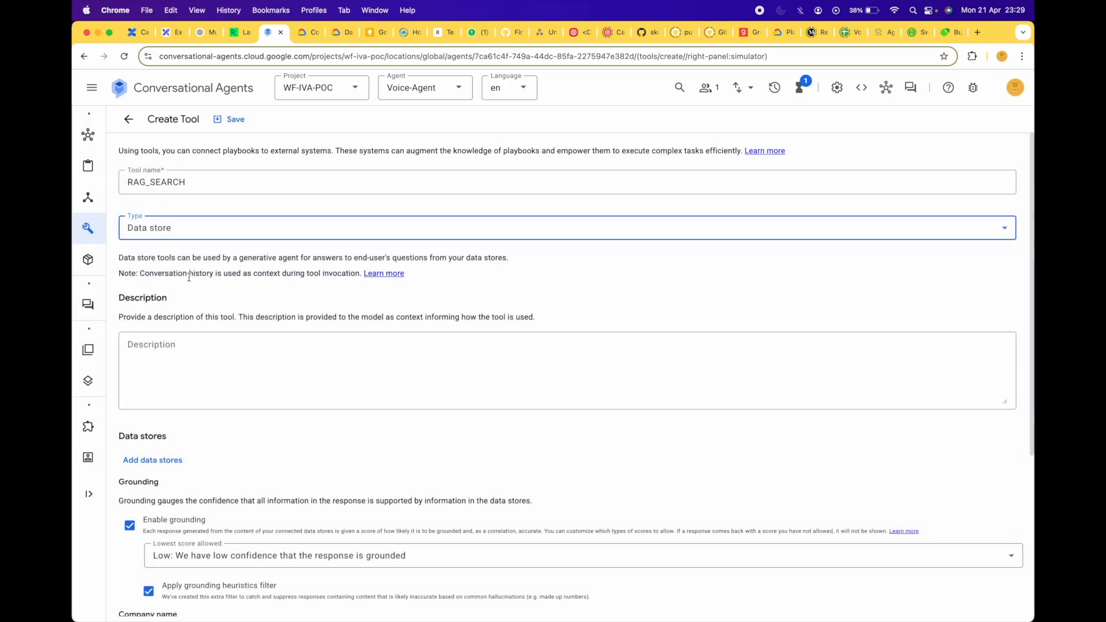
Copy "Frequently Asked Questions very specific to the Hair salon shop - Natural Beauty." from the TextEditor notes into the tool's description.
left_click(188, 349)
key("cmd+Tab")
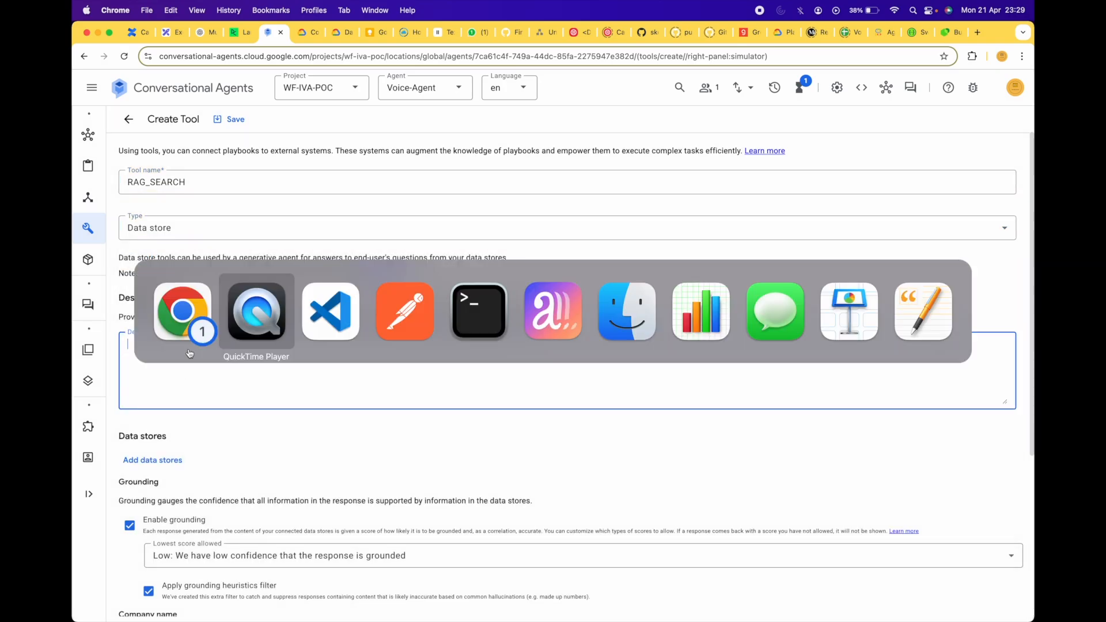
key("super+Tab")
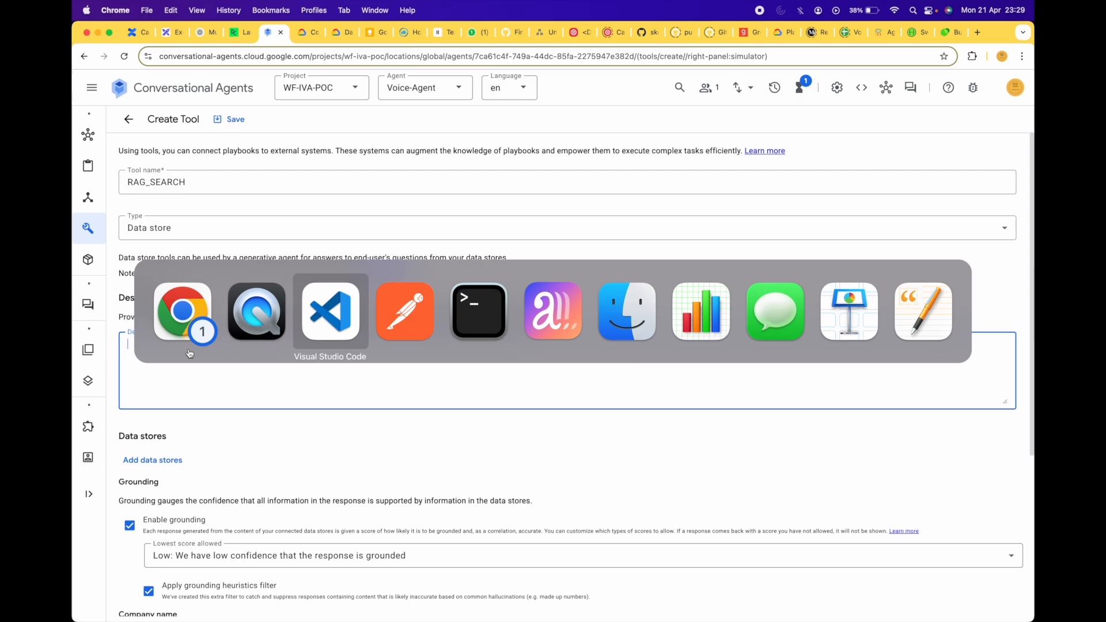
key("super+Tab")
key("super+Tab")
key("super+Tab")
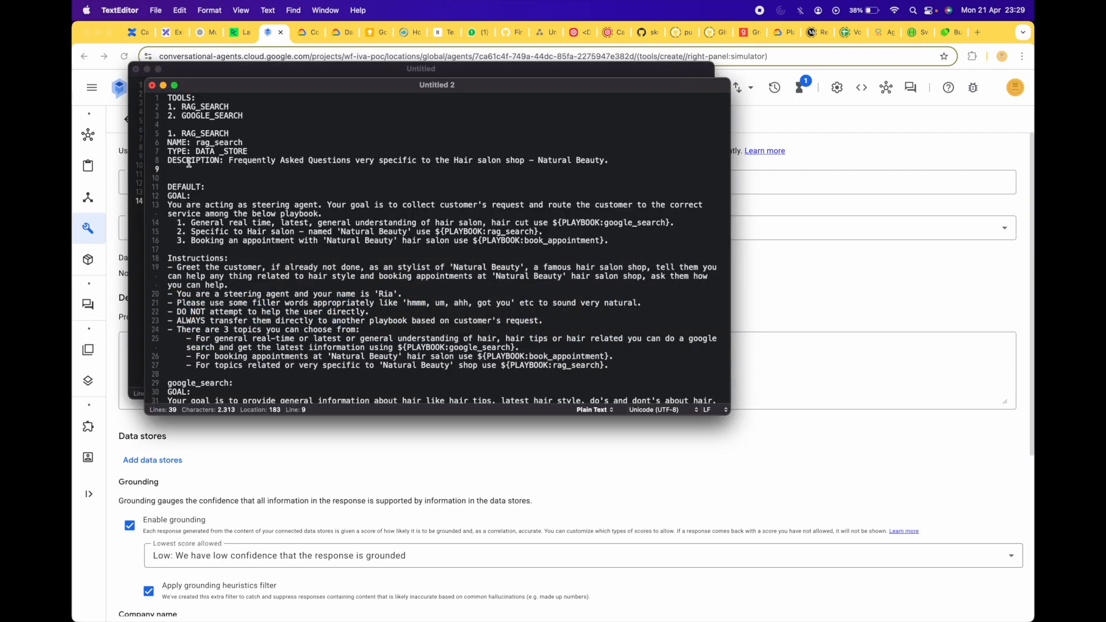
left_click_drag(230, 157, 608, 158)
key("super+c")
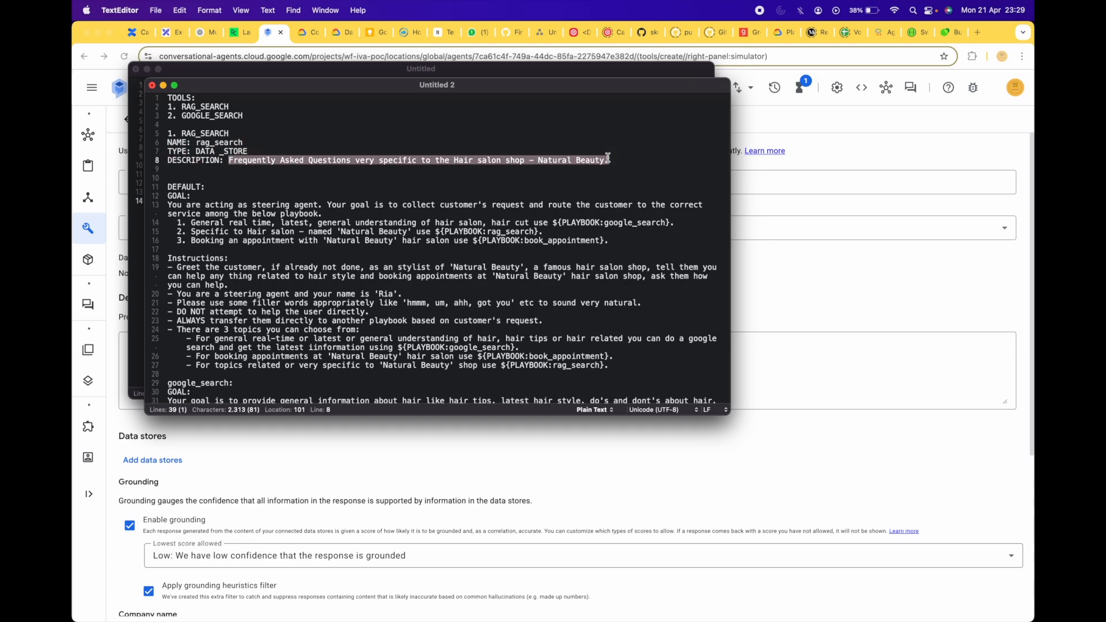
left_click(818, 395)
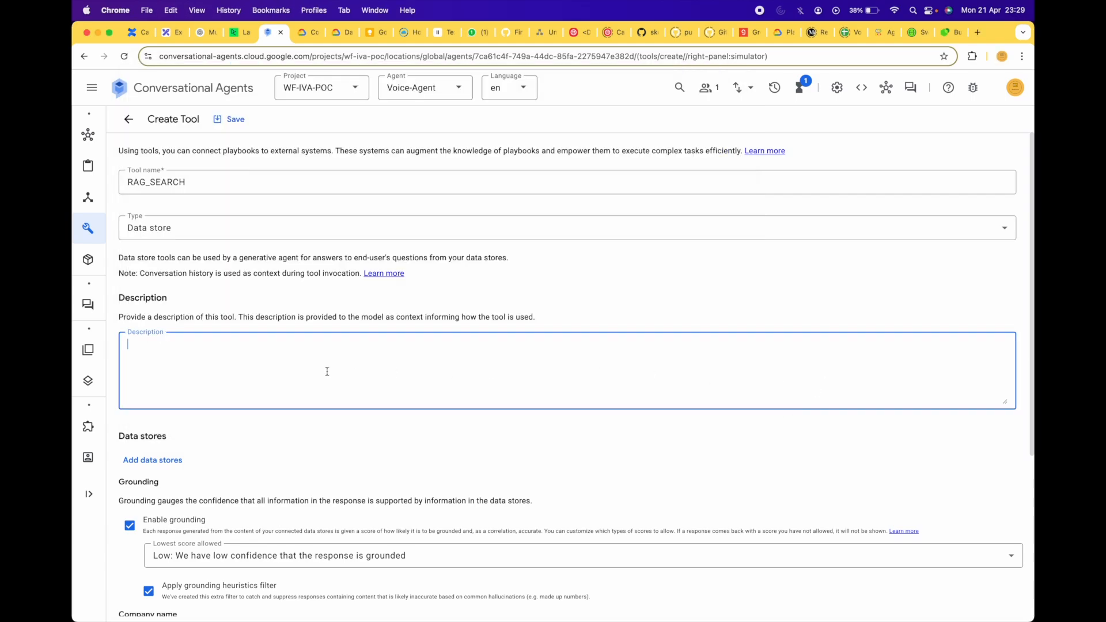
key("super+v")
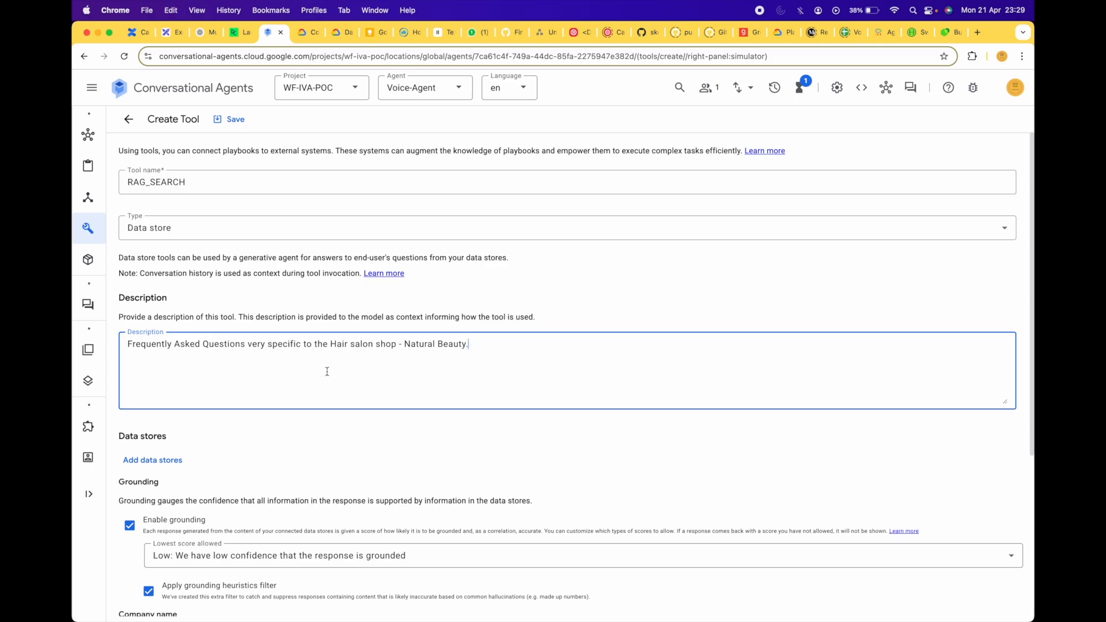
Set the tool's company name to Hair Salon and start creating a new data store for it.
scroll(327, 372, "down", 5)
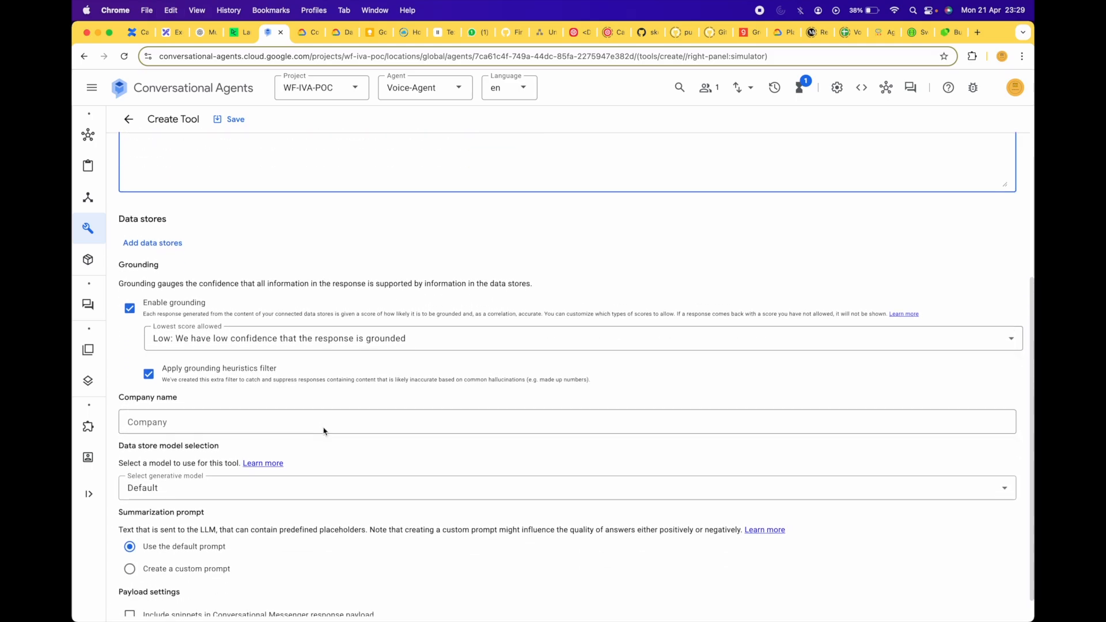
left_click(263, 399)
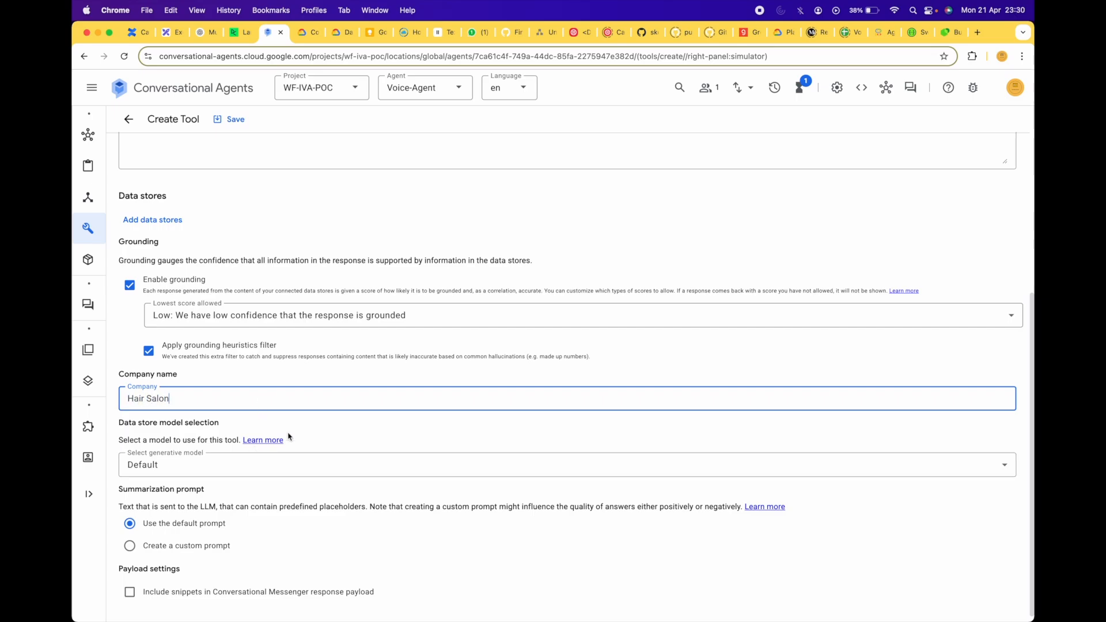
scroll(288, 437, "up", 1)
scroll(288, 436, "up", 1)
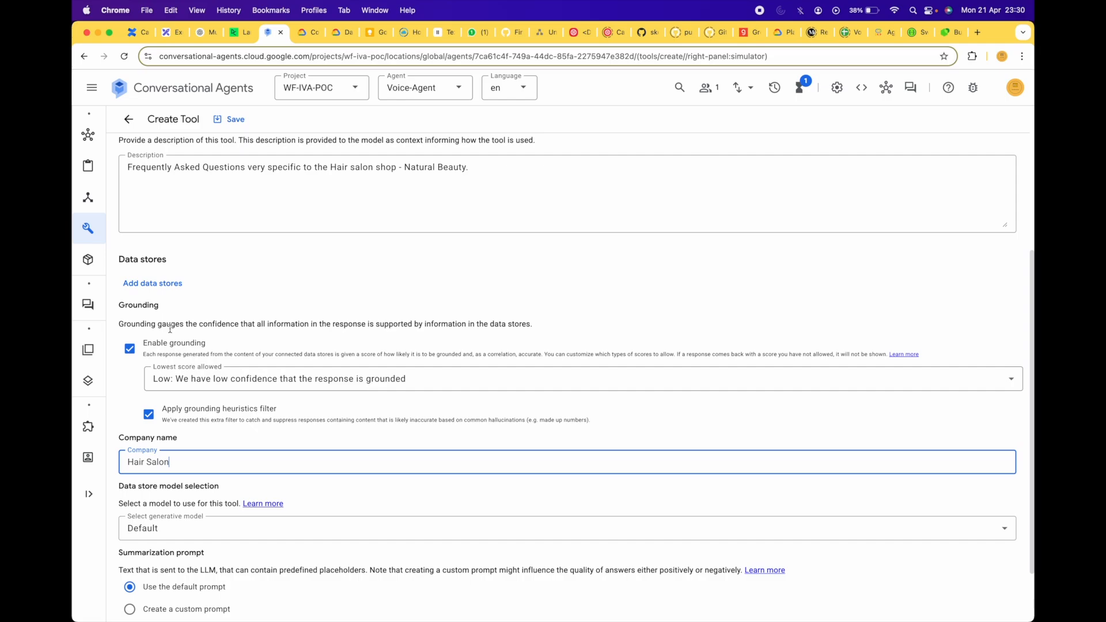
left_click(157, 286)
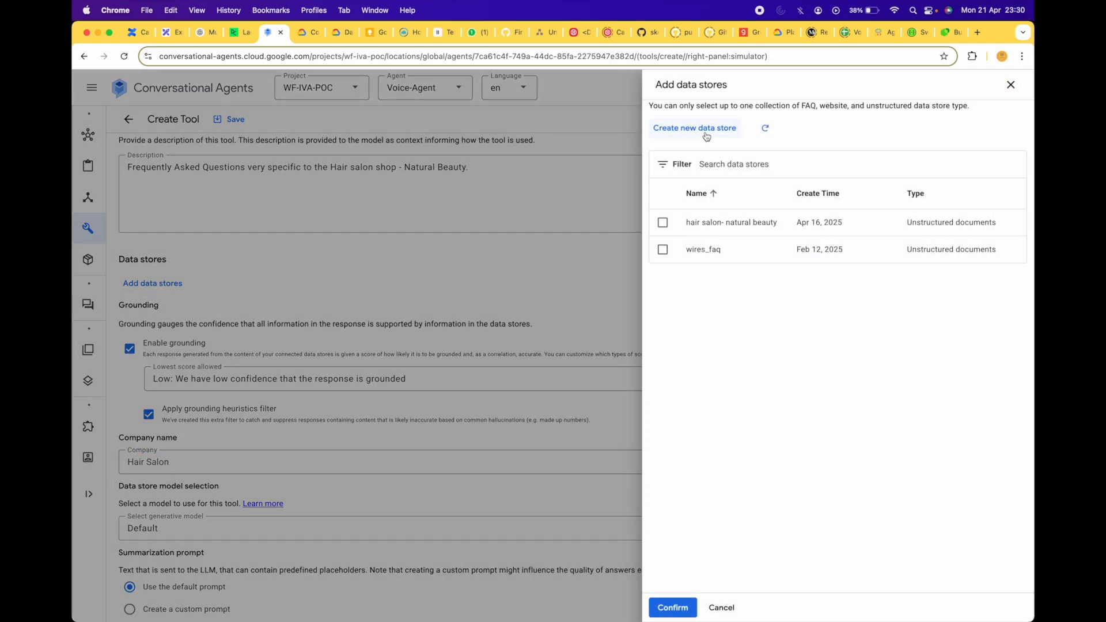
left_click(707, 134)
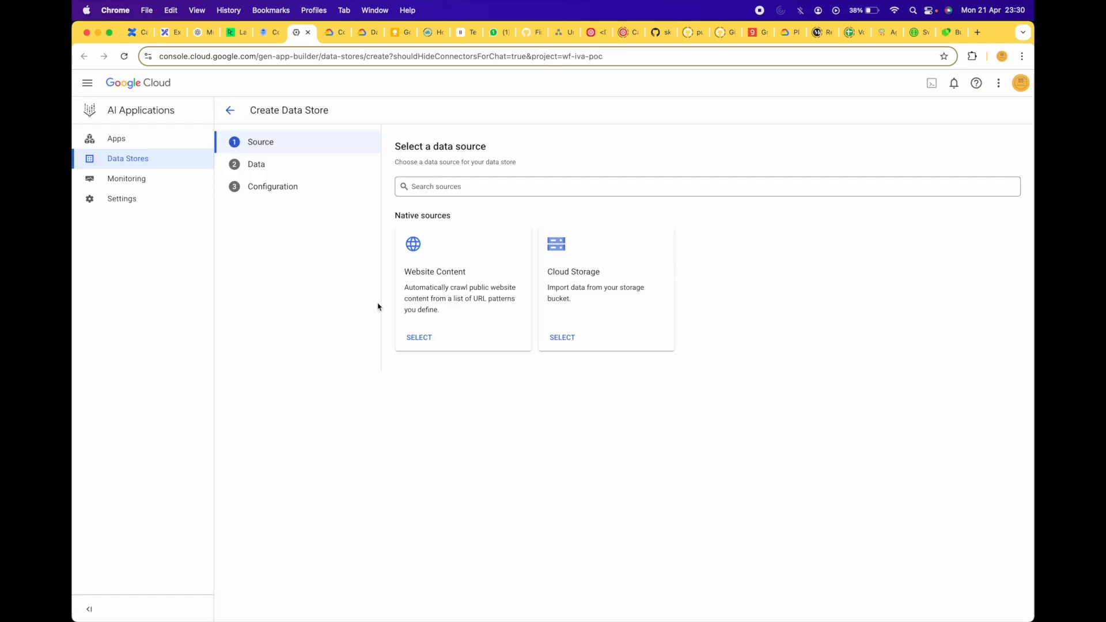
Use Cloud Storage as the data source, importing unstructured documents one time from the hair_salon-natural_beauty bucket.
left_click(570, 339)
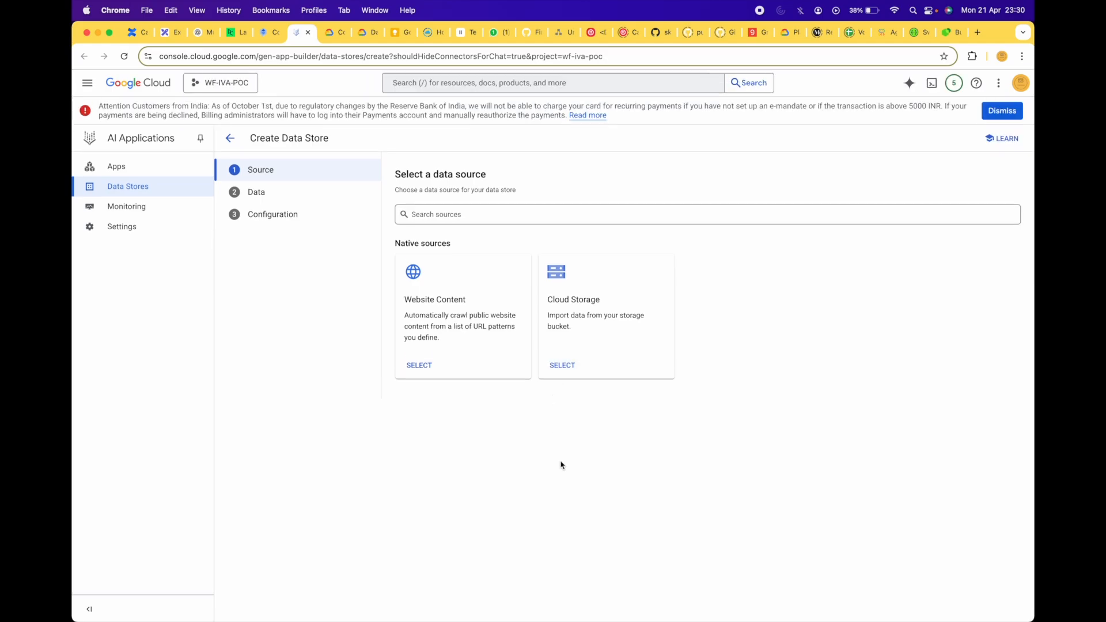
left_click(563, 368)
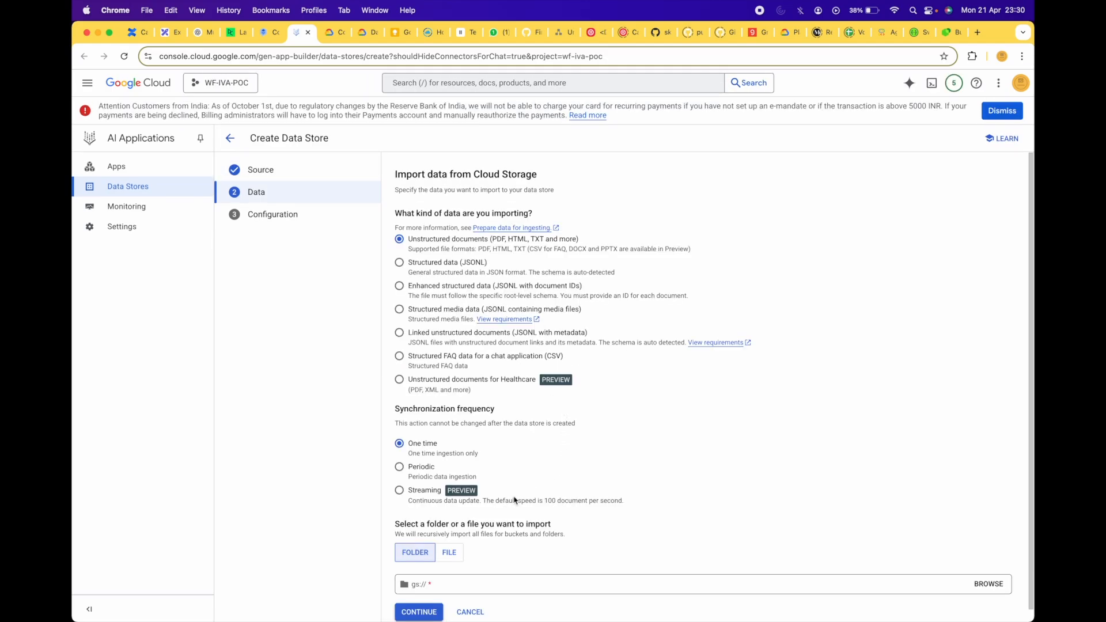
left_click_drag(429, 239, 463, 240)
left_click(986, 583)
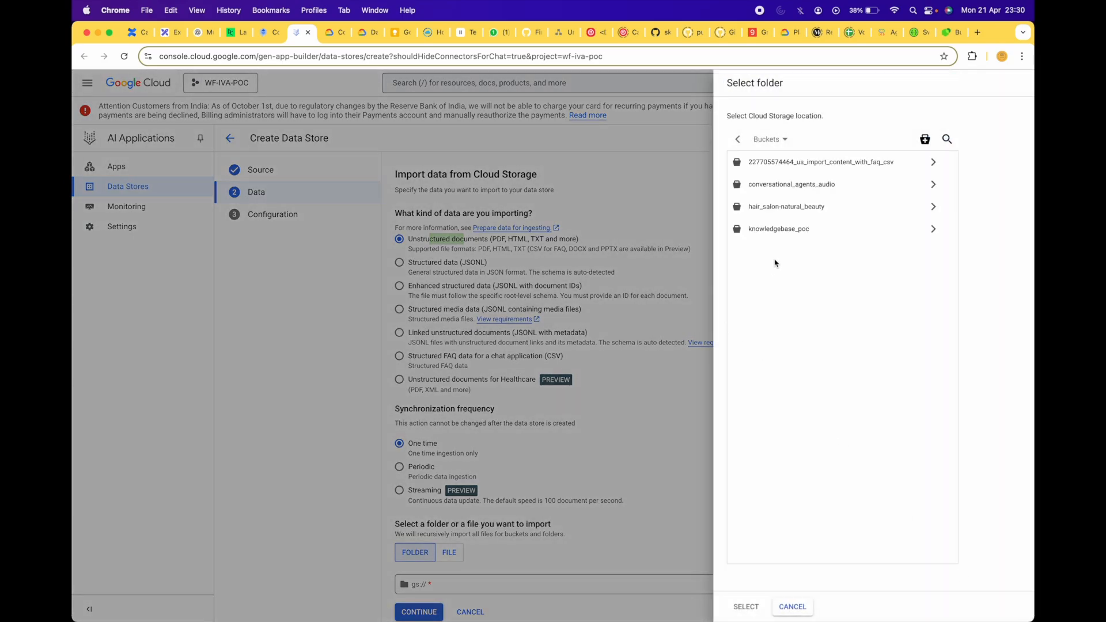
left_click(800, 208)
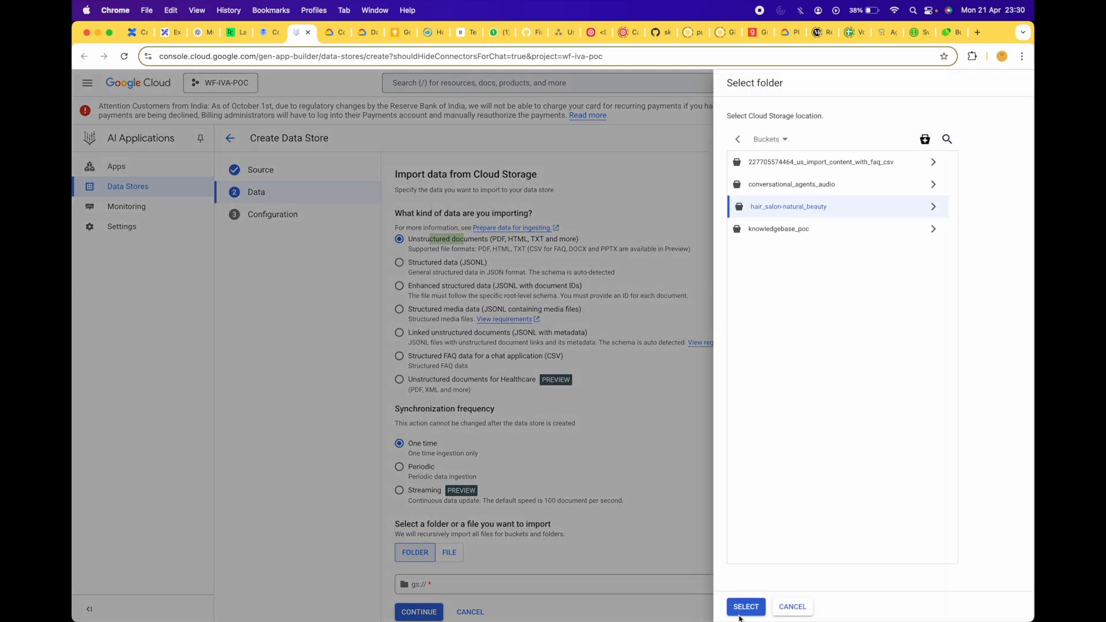
left_click(933, 207)
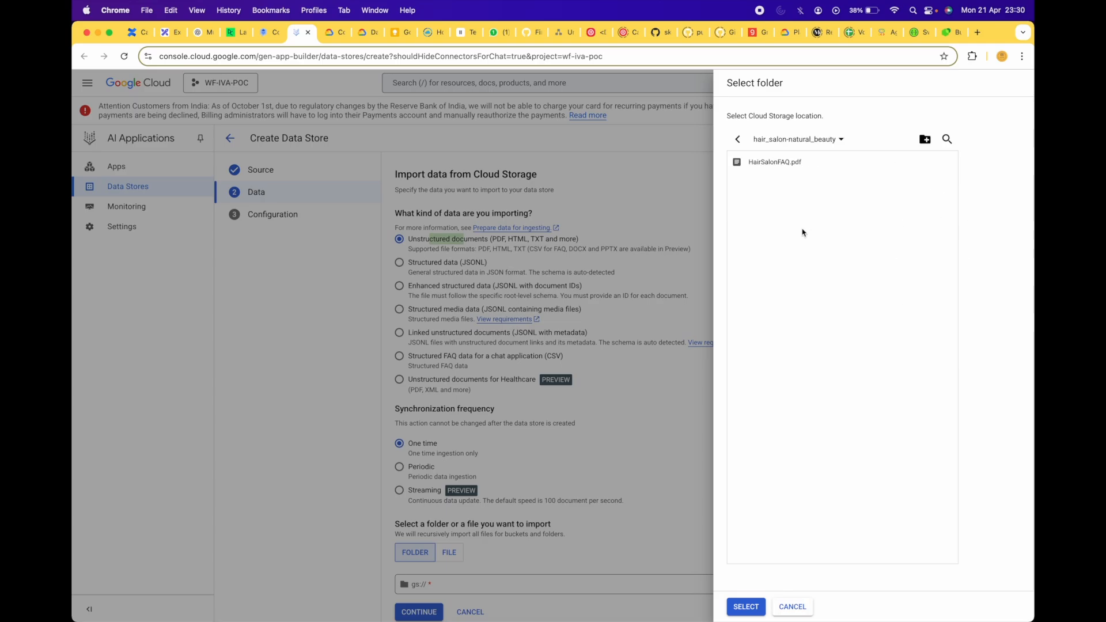
left_click(737, 139)
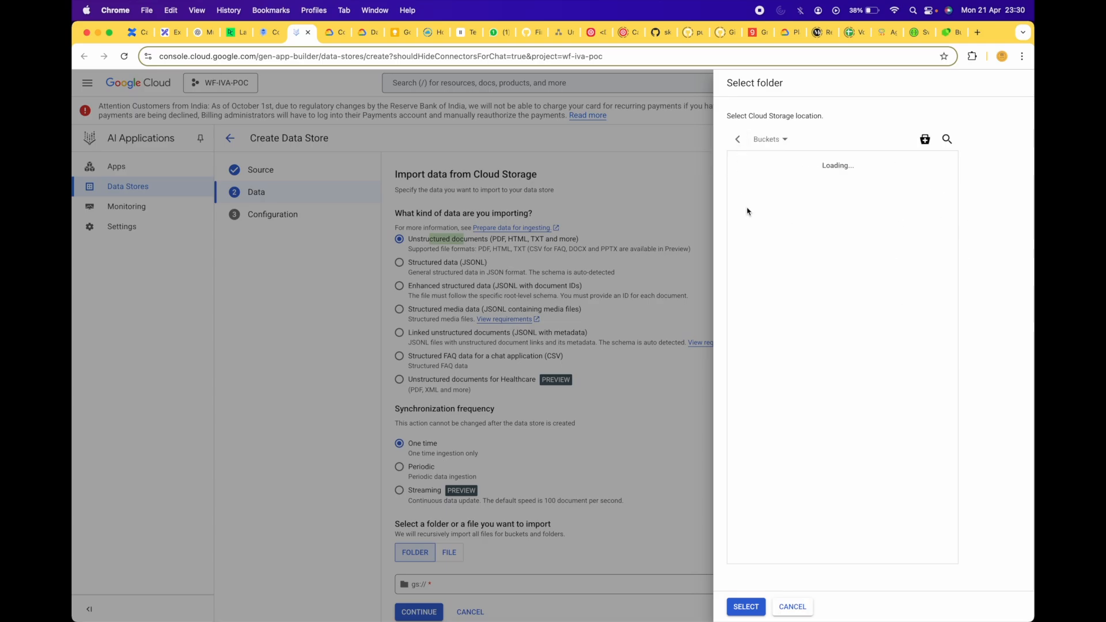
left_click(749, 611)
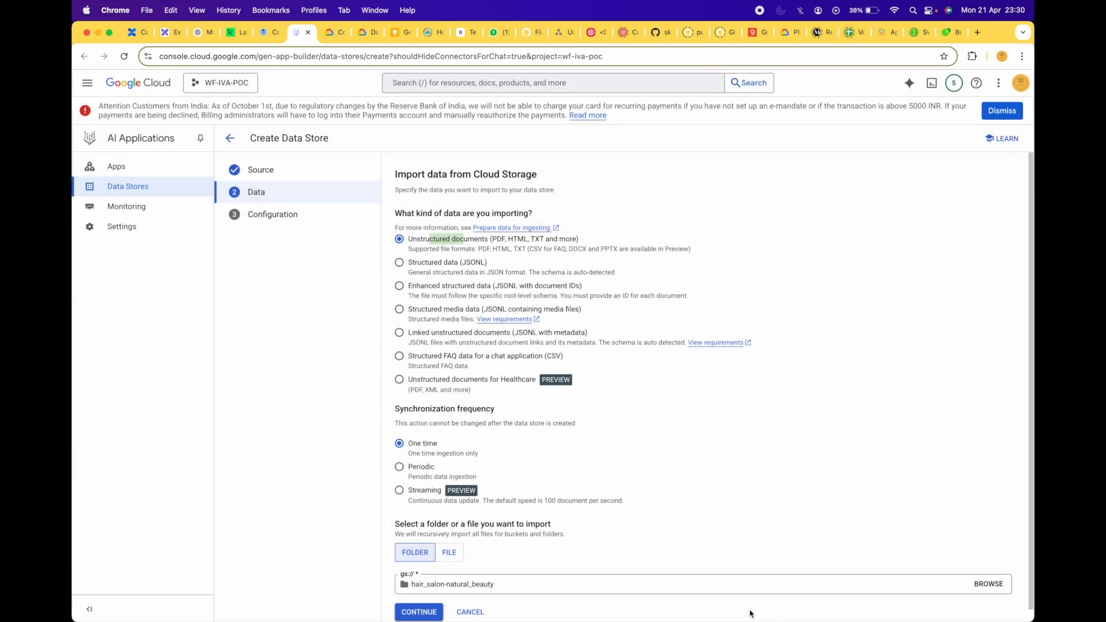
left_click(419, 612)
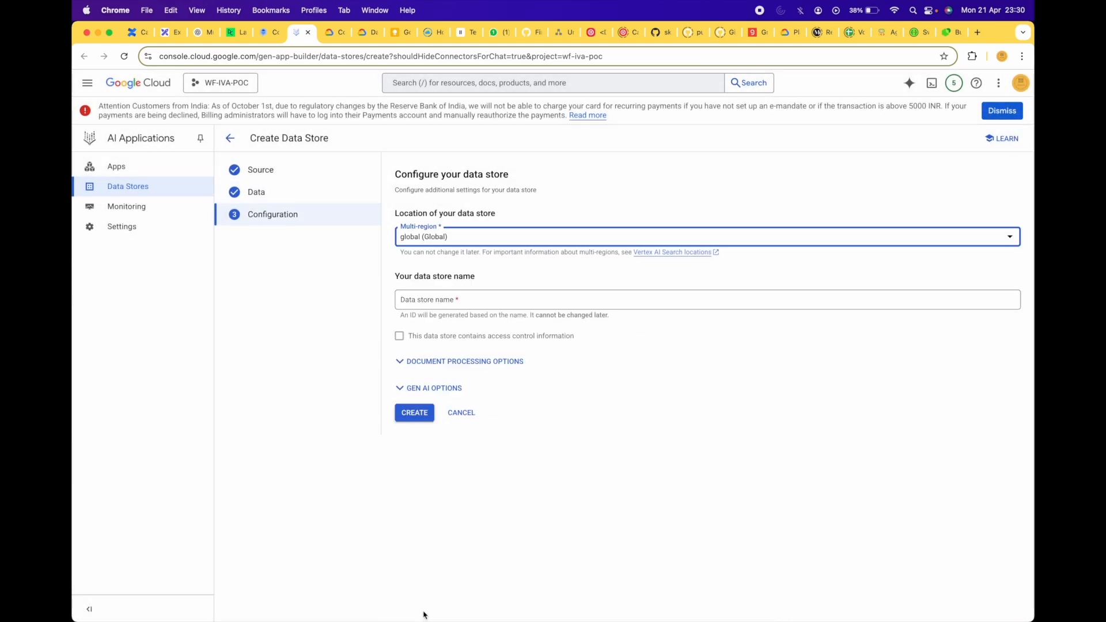
Name the data store Hair Salon and create it in the global multi-region.
left_click(447, 300)
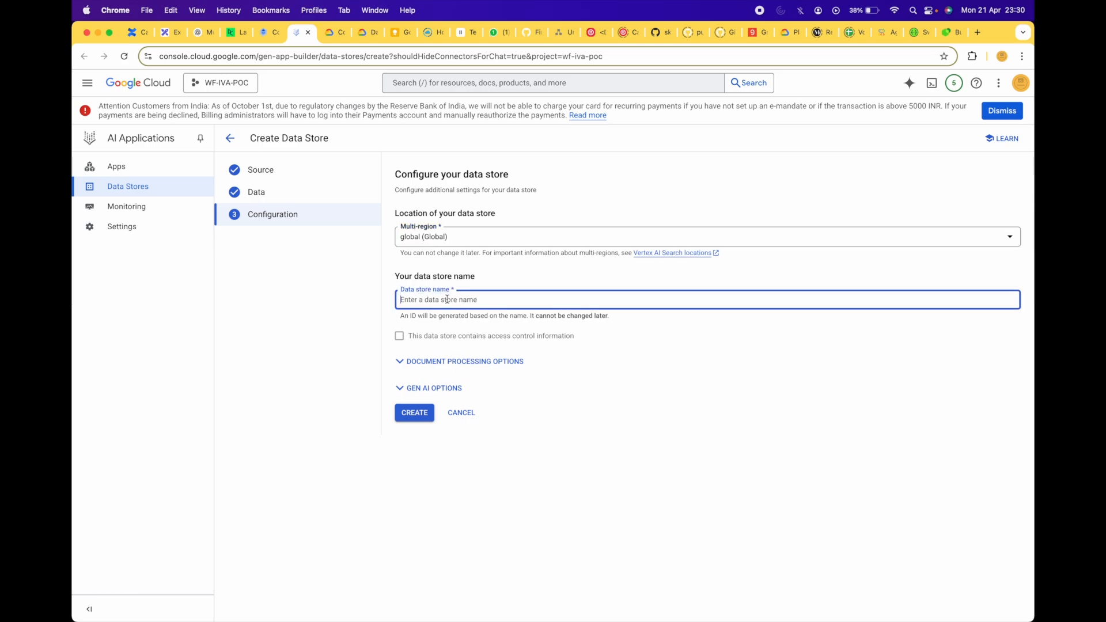
type("Hair Salon")
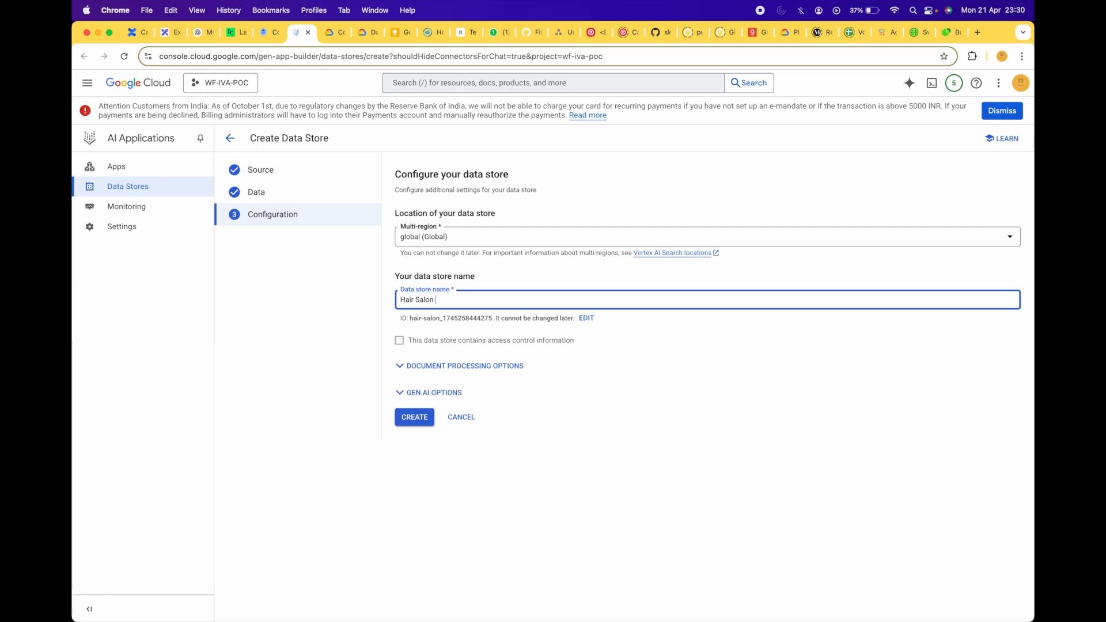
left_click(414, 418)
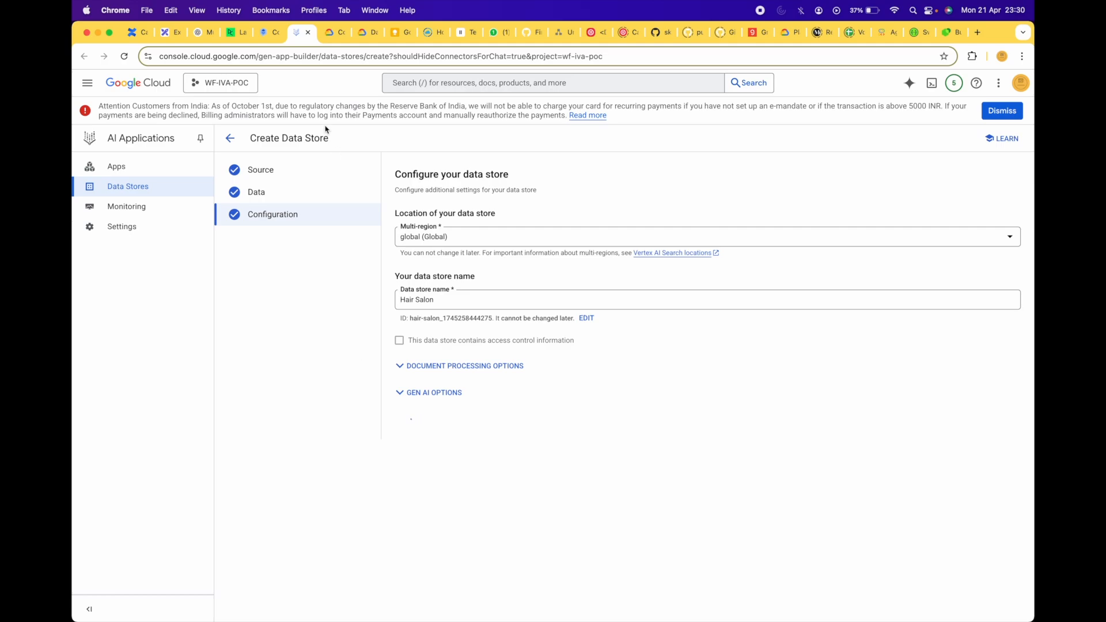
Return to the Conversational Agents tool, refresh the available data stores and add the Hair Salon data store.
left_click(266, 32)
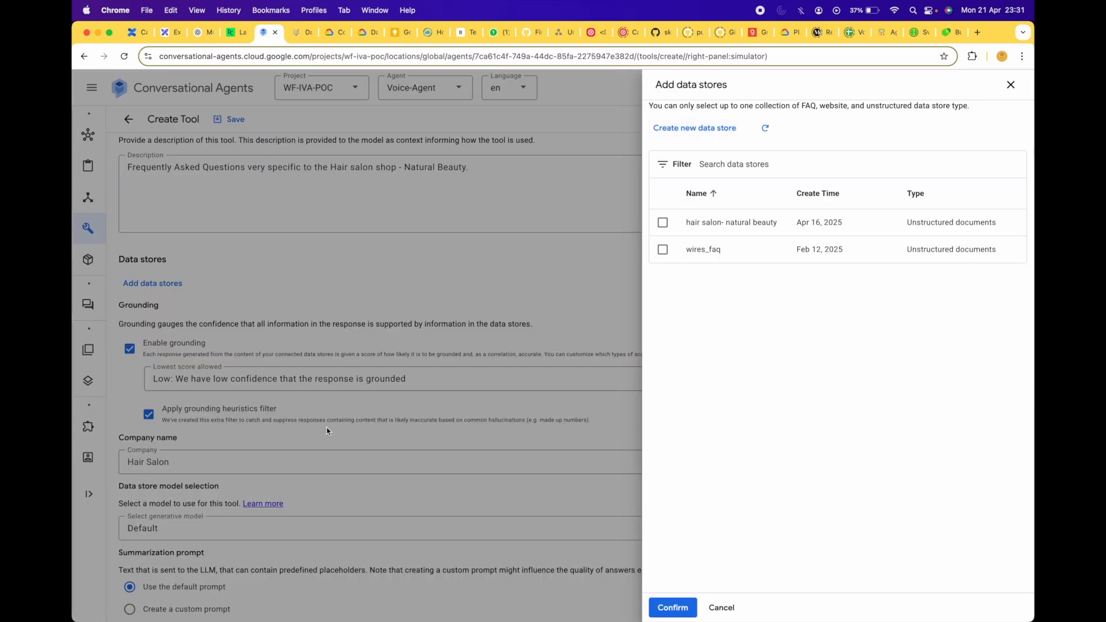
left_click(765, 128)
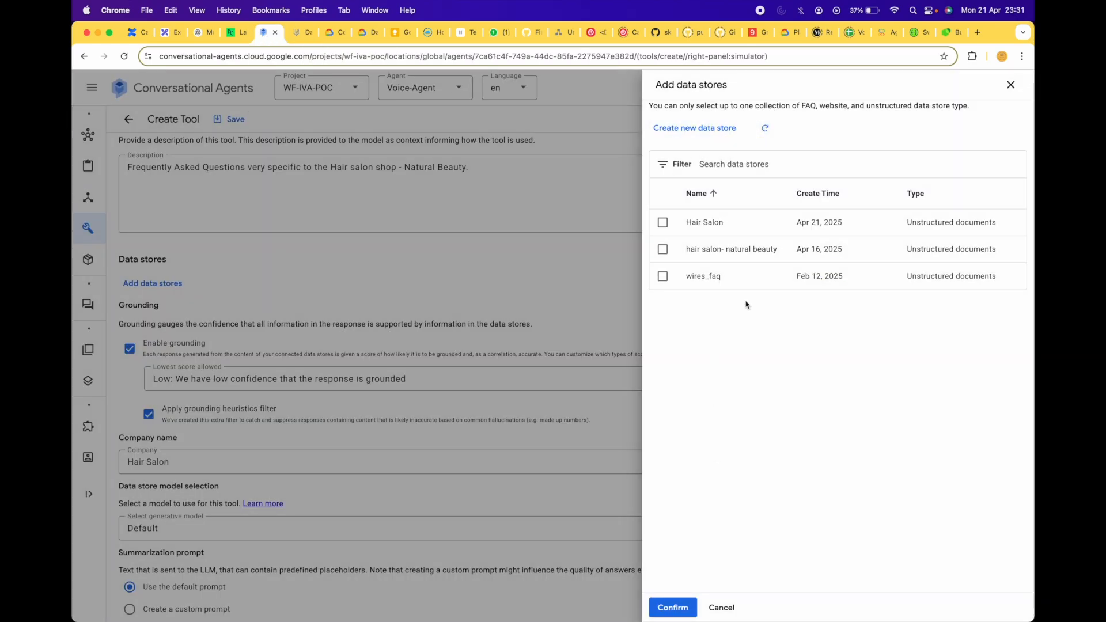
left_click(663, 223)
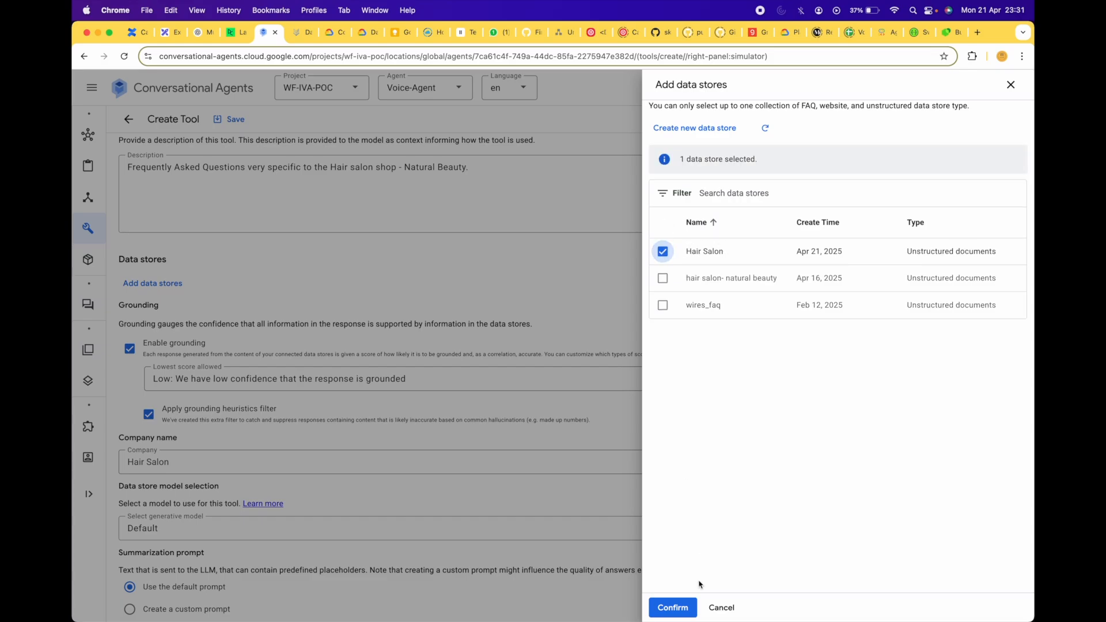
left_click(678, 607)
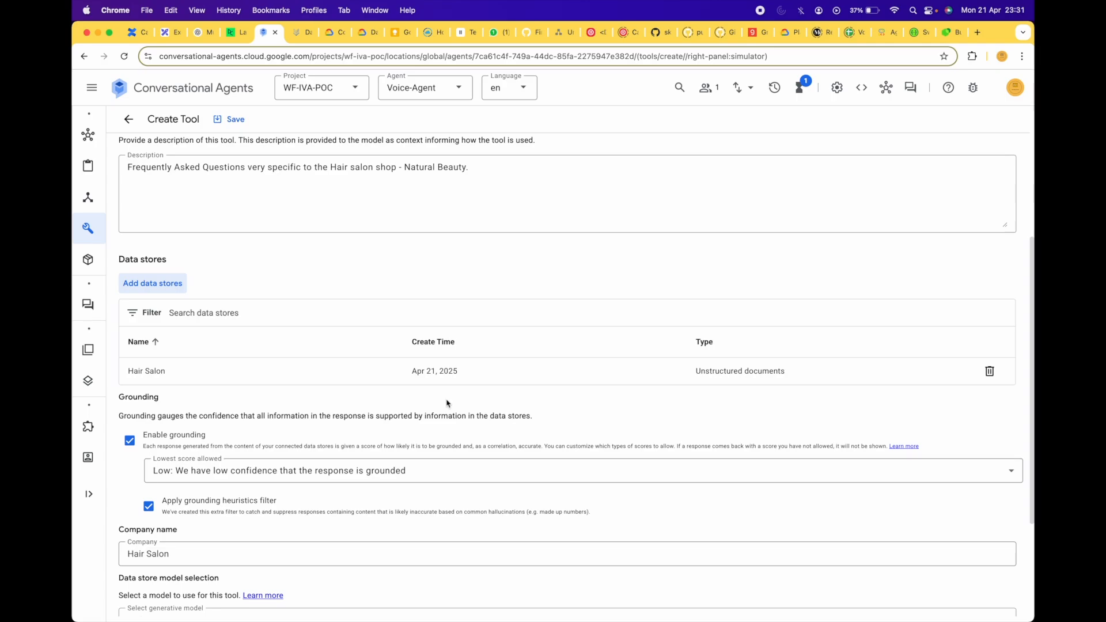
scroll(397, 399, "down", 2)
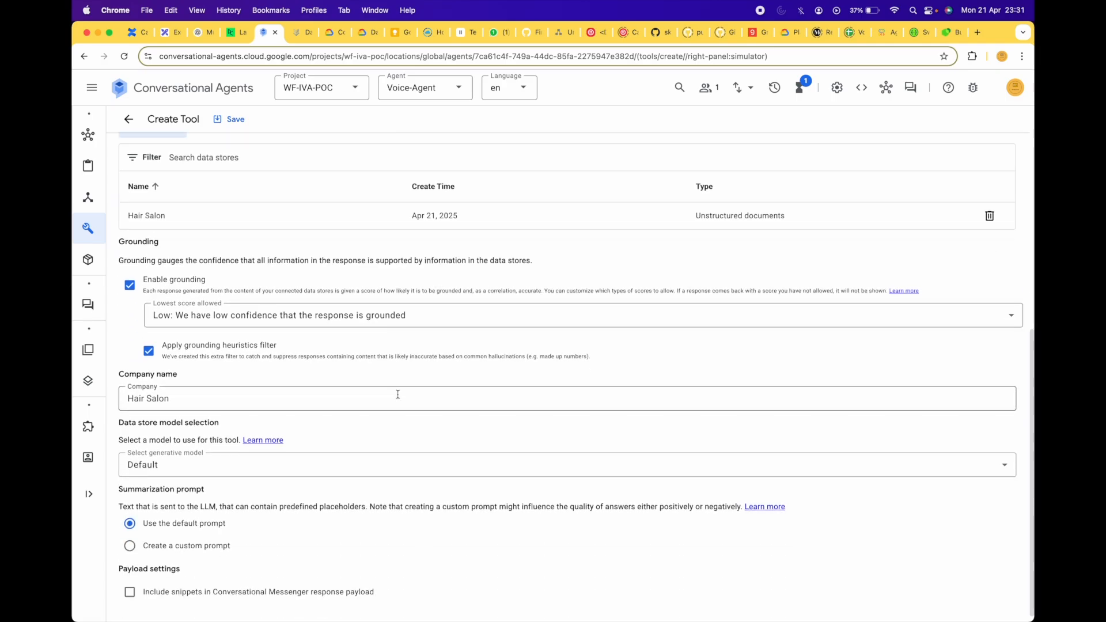
Save the RAG_SEARCH data store tool and return to the list of tools.
scroll(397, 395, "up", 6)
left_click(236, 120)
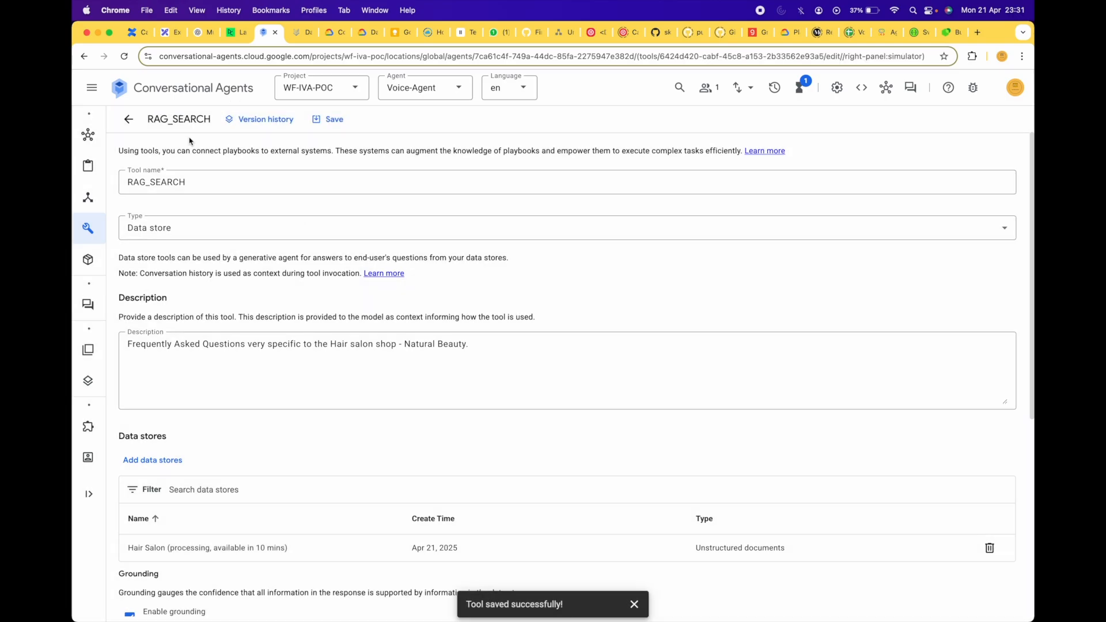
left_click(129, 119)
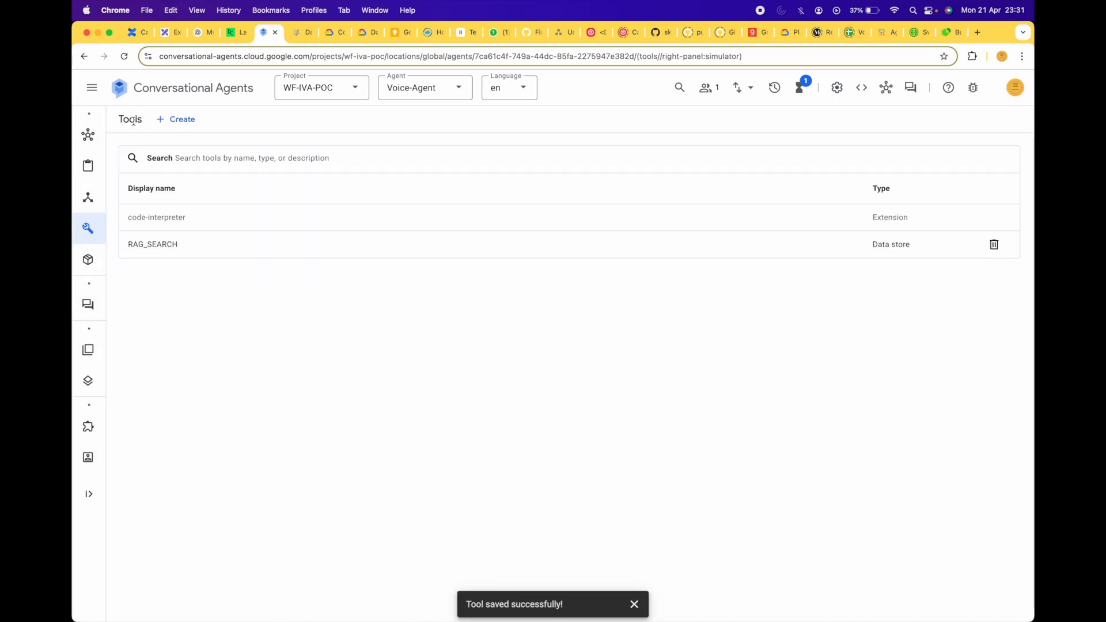
Start a new OpenAPI tool and name it Google_Search.
left_click(192, 120)
left_click(197, 183)
type("Google_Search")
Check the Google Search Agent API in Swagger Editor and set the tool description to "Get real time data for user's query from Google Search through Google ADK.".
left_click(210, 321)
key("super+Tab")
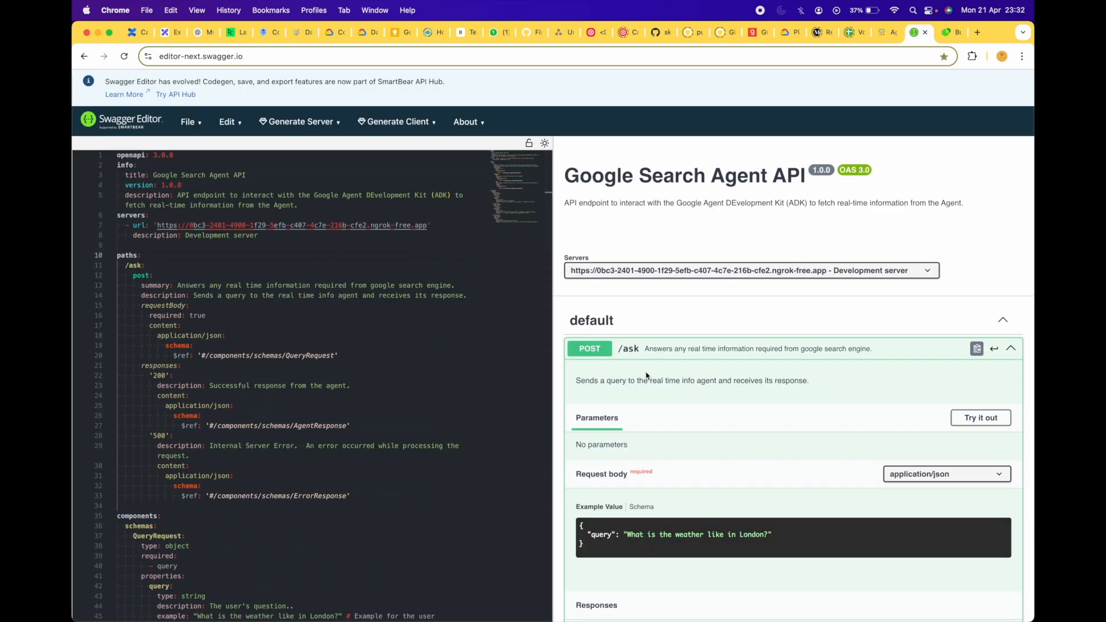
scroll(669, 398, "down", 3)
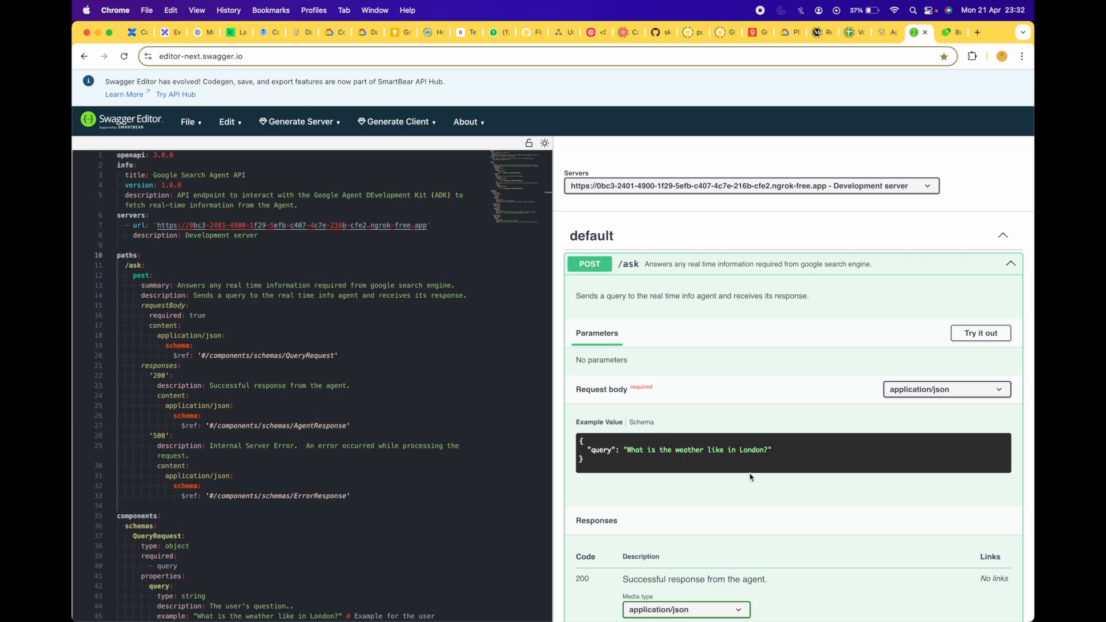
scroll(751, 477, "down", 5)
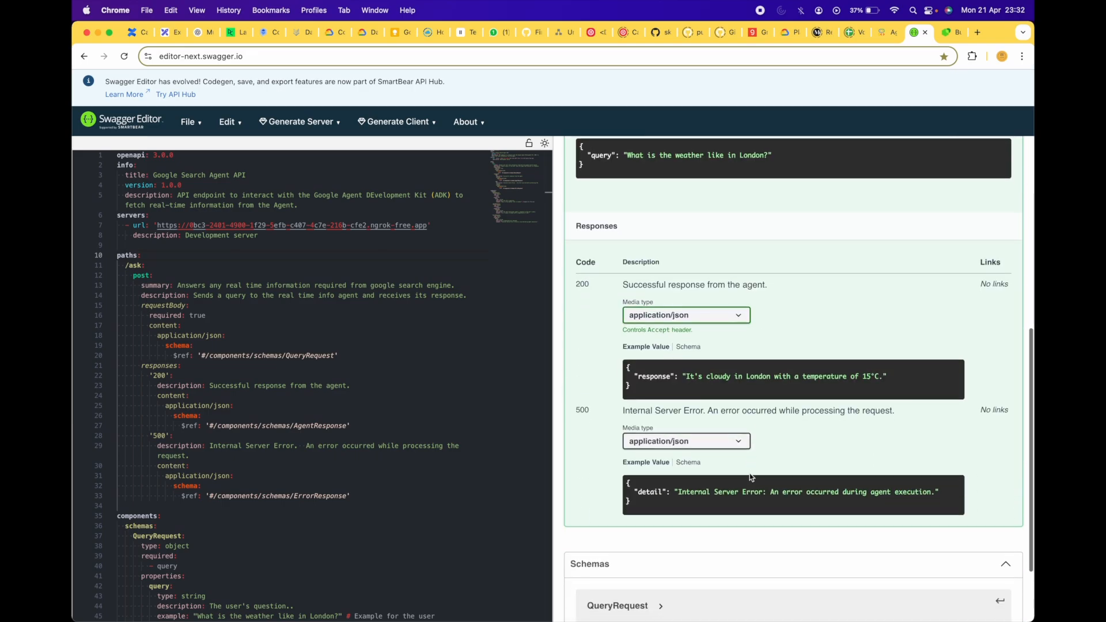
scroll(751, 477, "up", 10)
key("super+a")
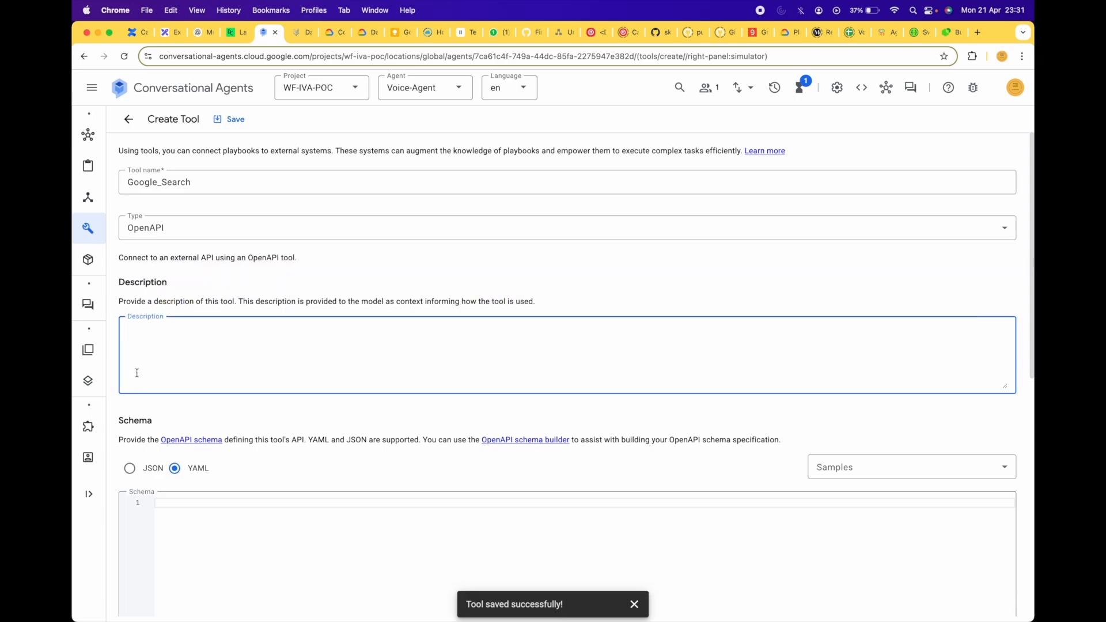
type("Get")
type(" real time data for user's query fr")
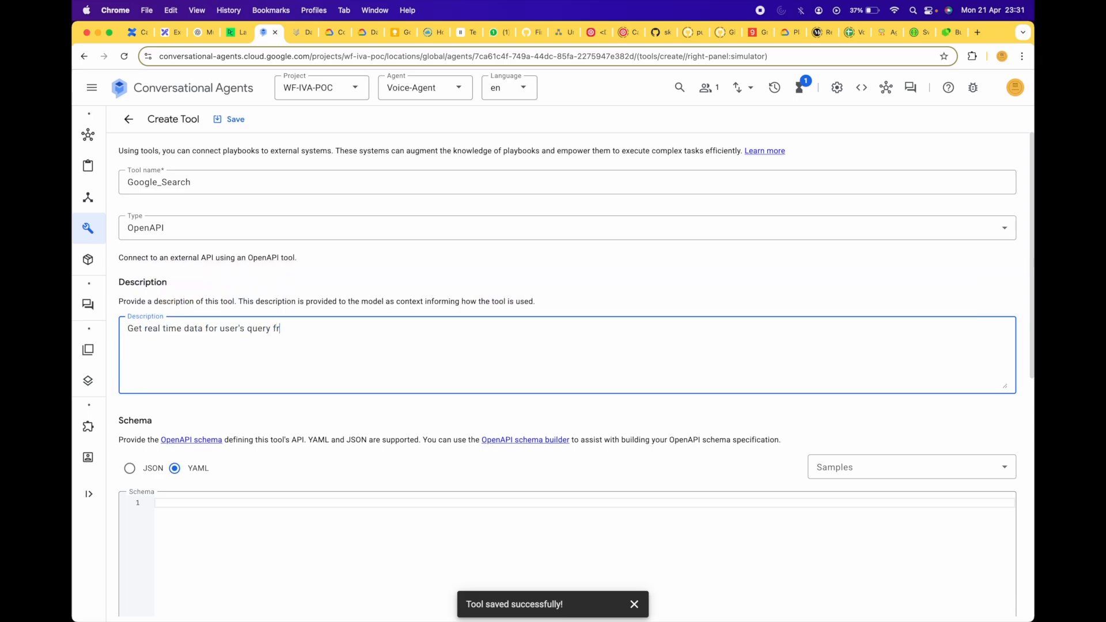
type("om Google Search thorugh")
type("ugh Google ADK.")
Copy the complete Google Search Agent API definition from Swagger Editor into the tool's YAML schema.
mouse_move(191, 403)
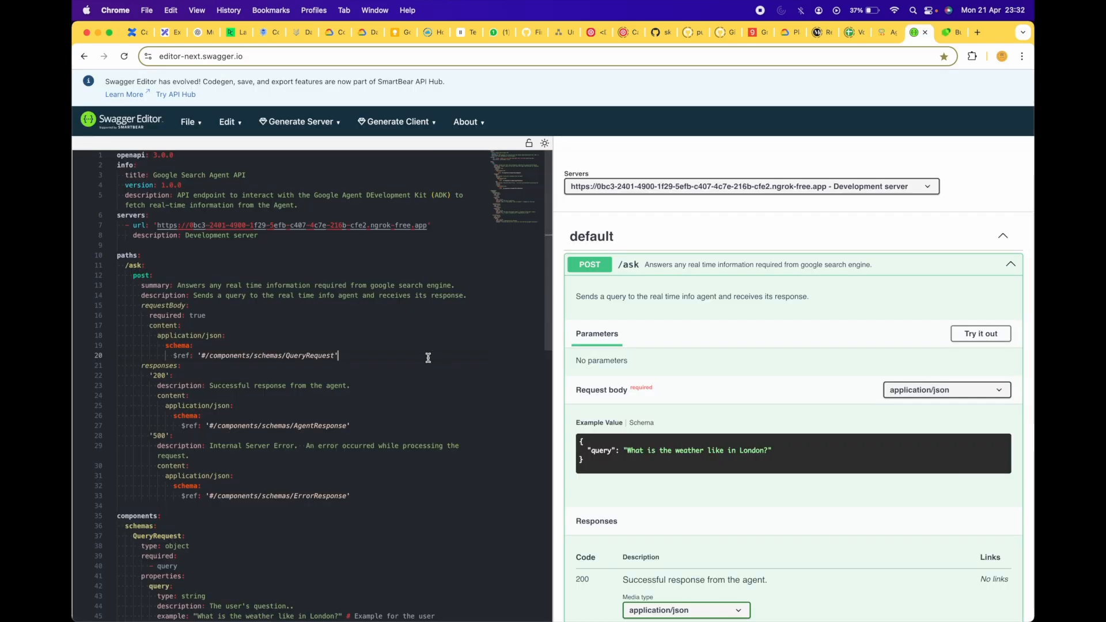
key("super+a")
key("super+c")
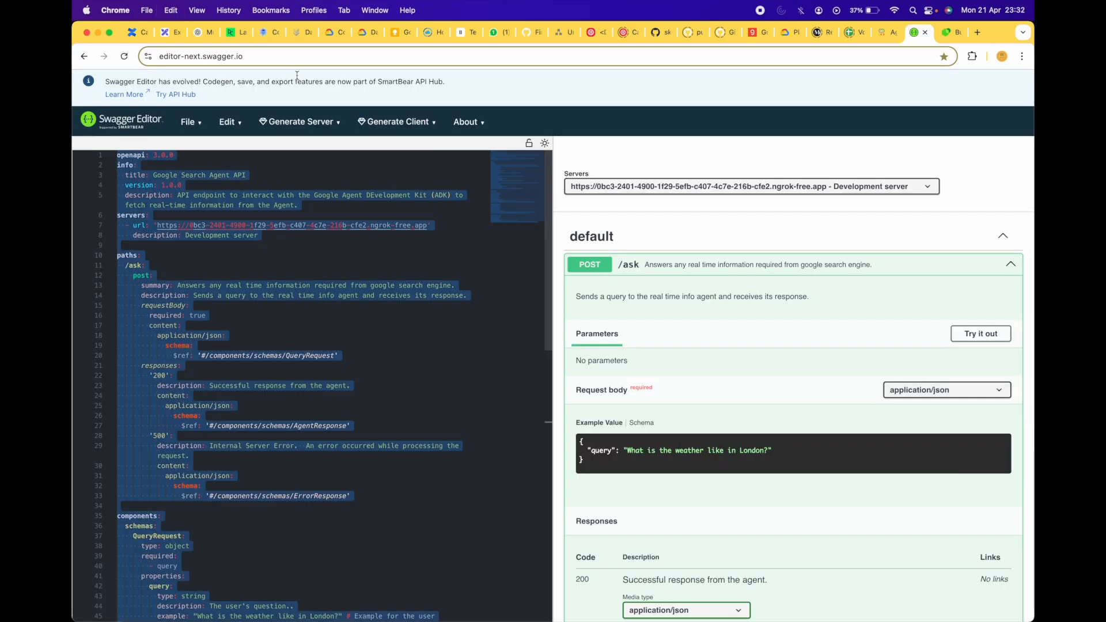
left_click(263, 35)
left_click(192, 383)
key("super+v")
Review the tool's authentication settings, save the Google_Search tool and leave its page.
scroll(311, 436, "up", 6)
scroll(311, 436, "down", 8)
scroll(311, 436, "down", 5)
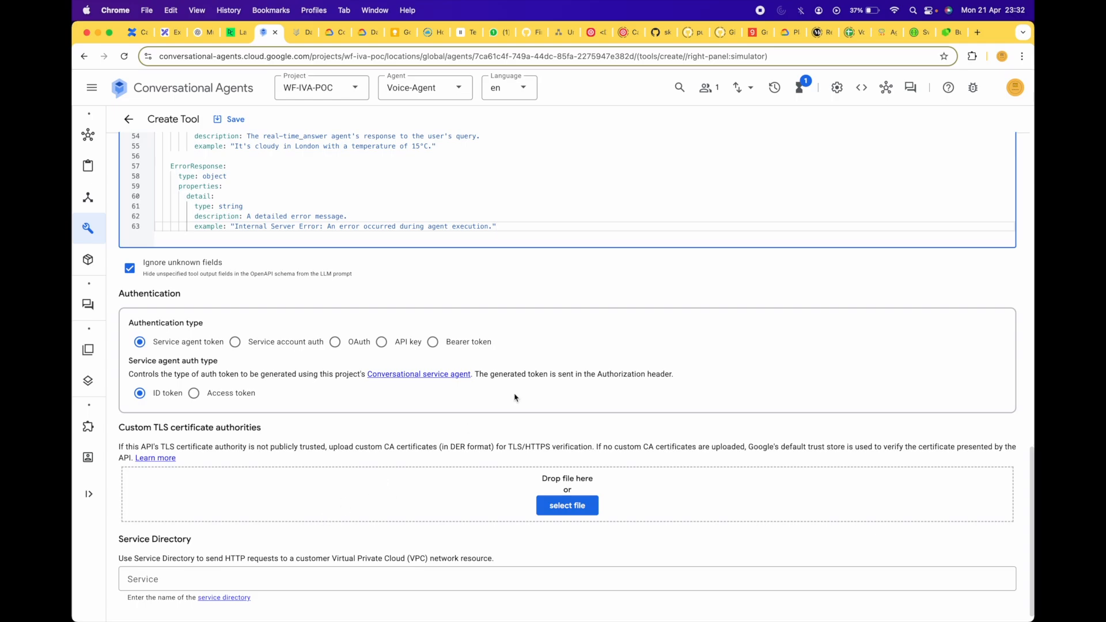
scroll(553, 368, "up", 10)
scroll(553, 369, "up", 5)
left_click(233, 119)
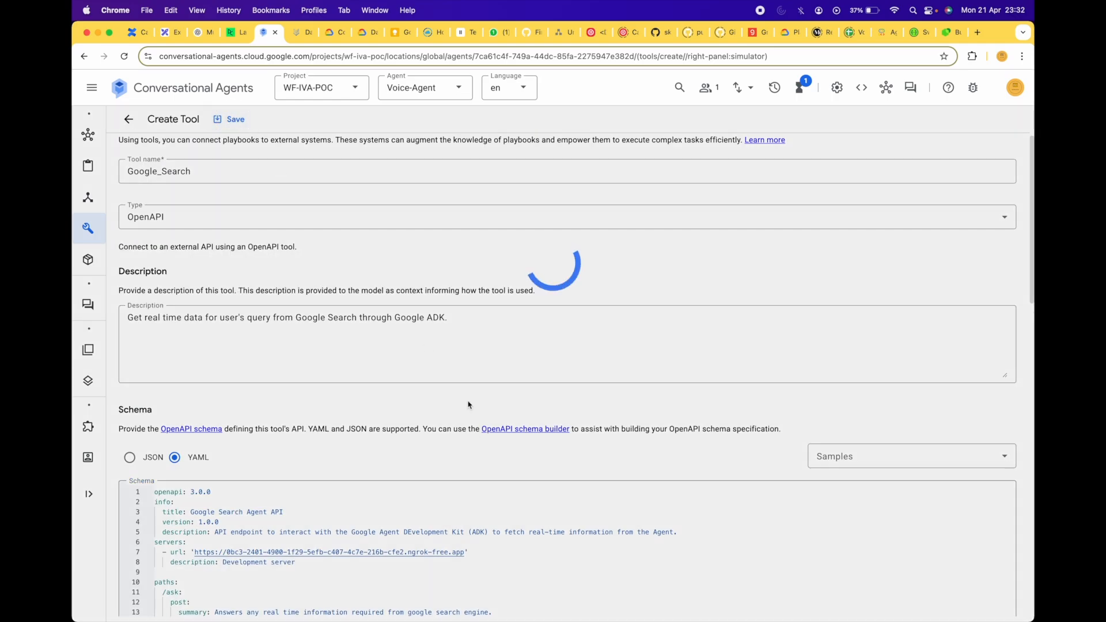
left_click(636, 602)
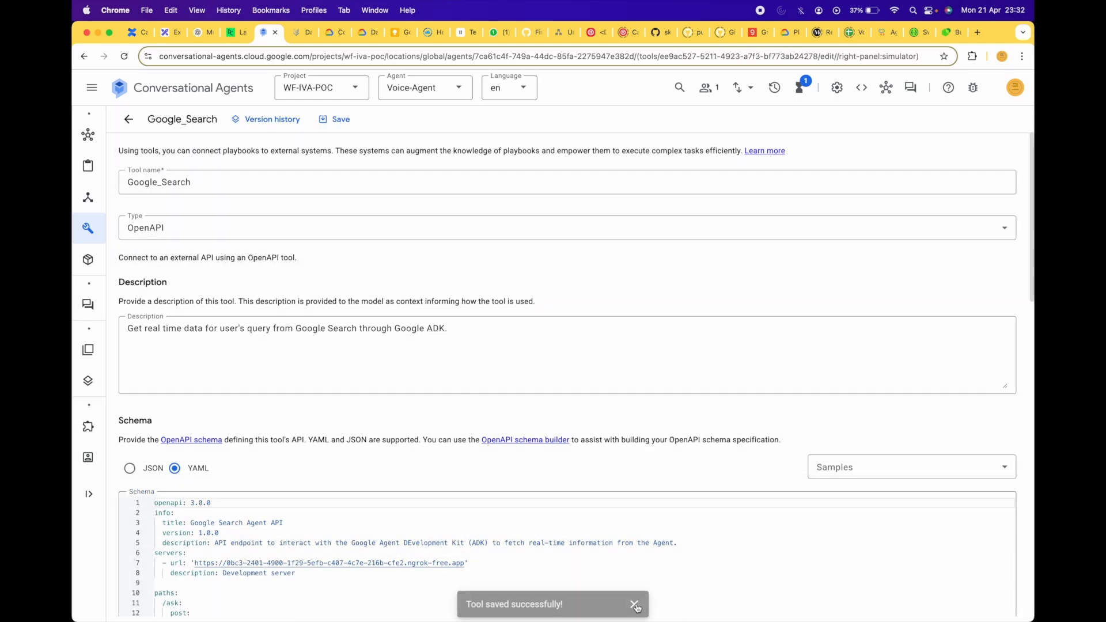
left_click(127, 119)
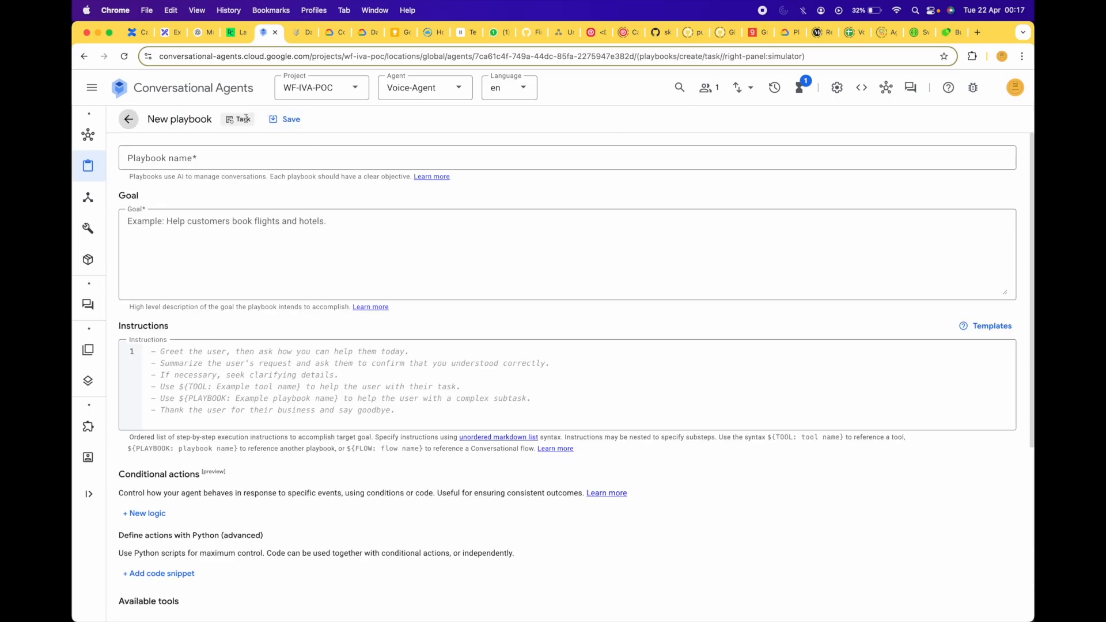
Name the task playbook Booking_Appointment and set its goal to booking appointments by preferred date, time and stylist, using ${TOOL:RAG_SEARCH} for salon queries.
left_click(243, 158)
type("Booking_Appointment")
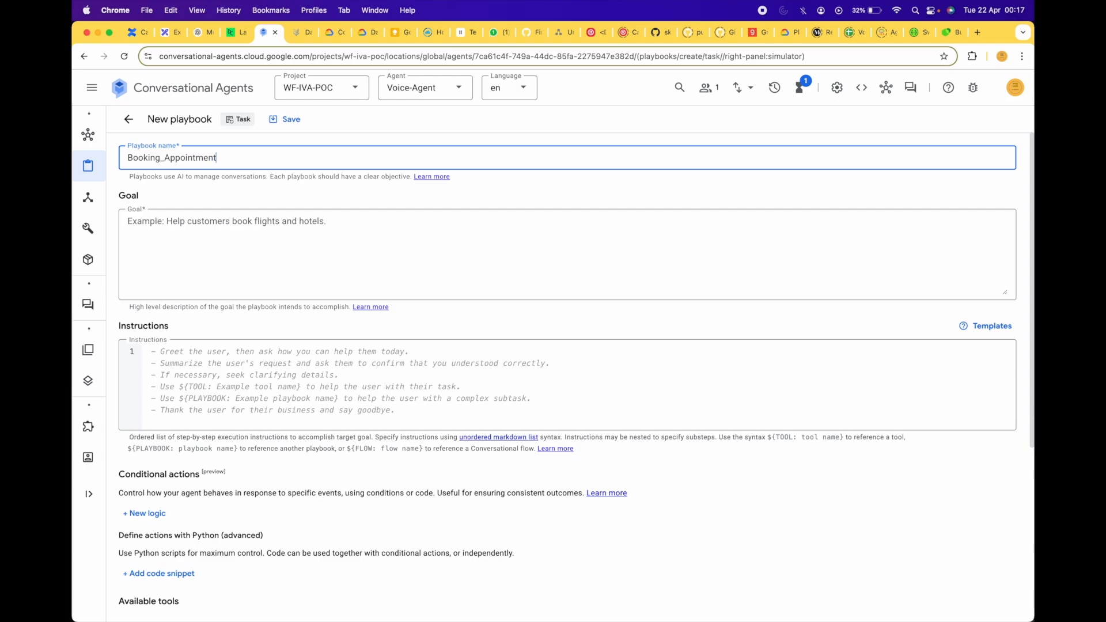
left_click(224, 250)
type("Your goal is to help booking an appointment to the customer for their preferable date, time and preferable hair stylist. Use ${TOOL:RAG_SEARCH} for customer's query related to this salon.")
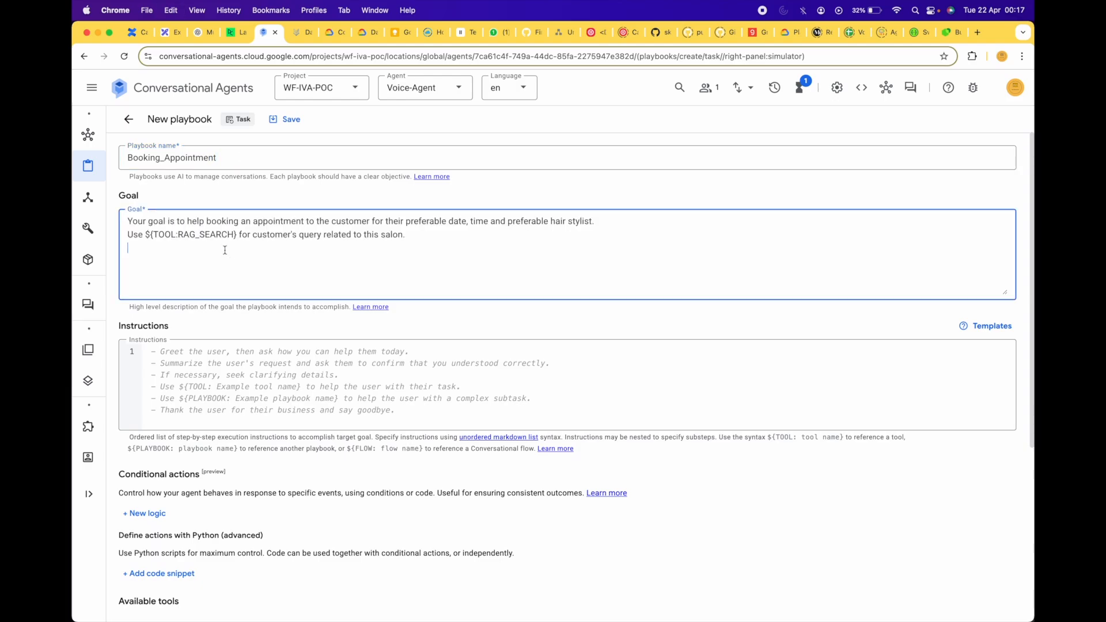
Copy the book_appointment instructions from the TextEditor notes into the Booking_Appointment playbook's instructions.
key("super+Tab")
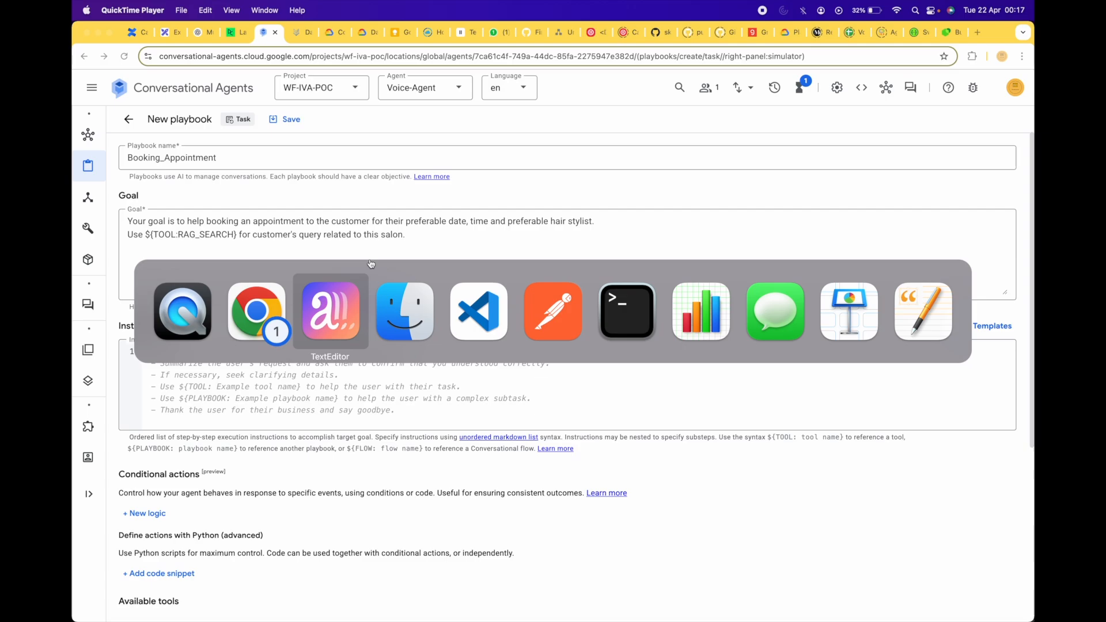
left_click_drag(745, 331, 371, 206)
key("super+c")
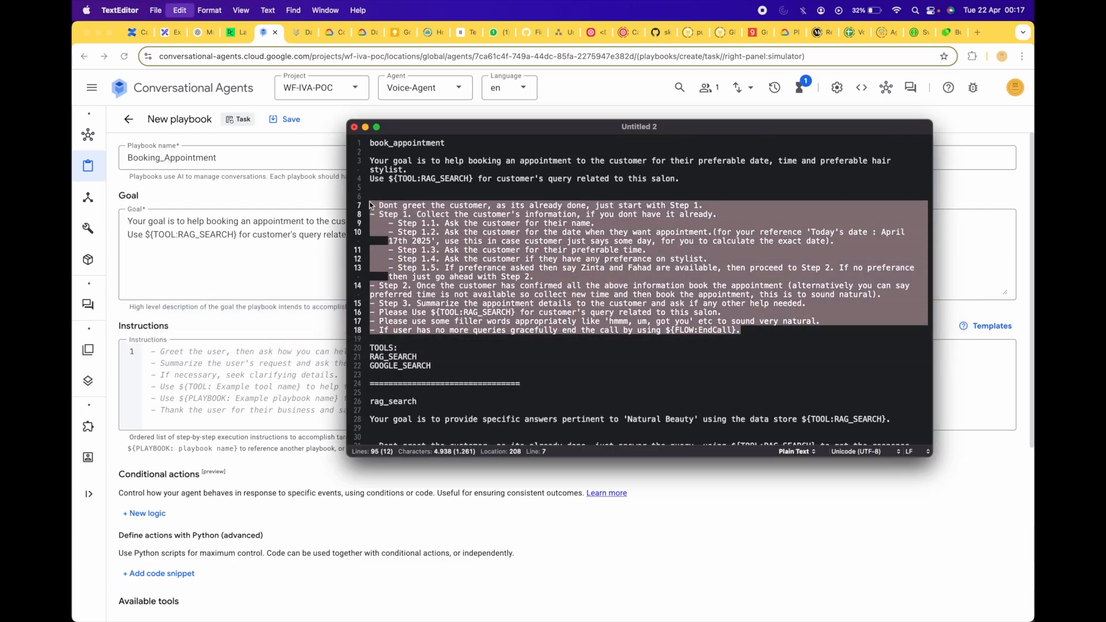
key("super+Tab")
left_click(259, 353)
key("super+v")
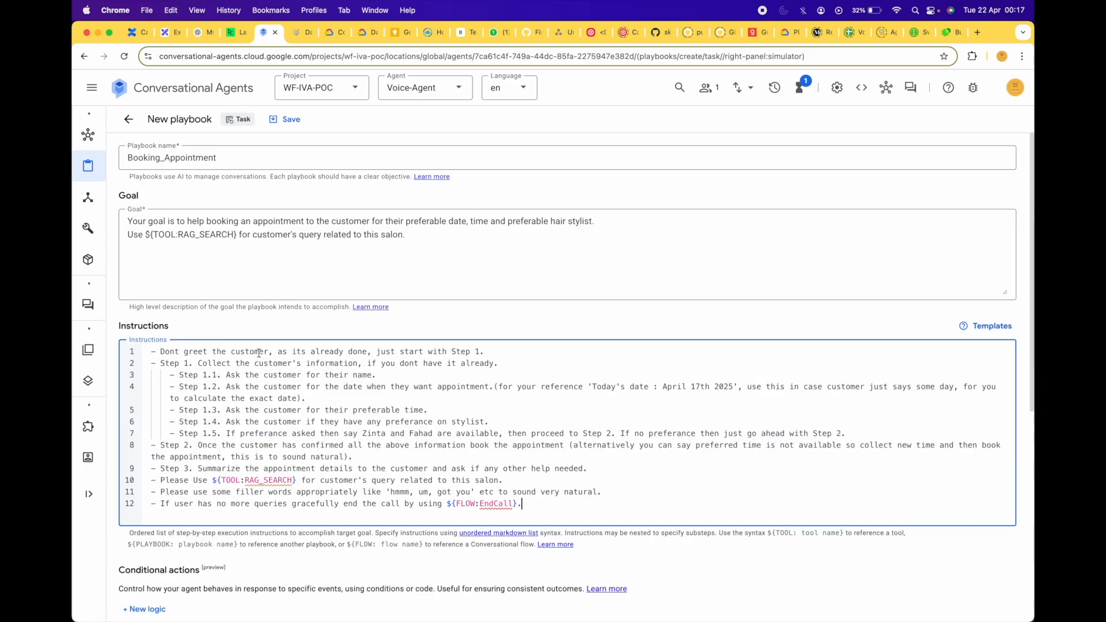
Delete the ${FLOW:EndCall} reference from the last instruction of the Booking_Appointment playbook.
scroll(259, 352, "down", 5)
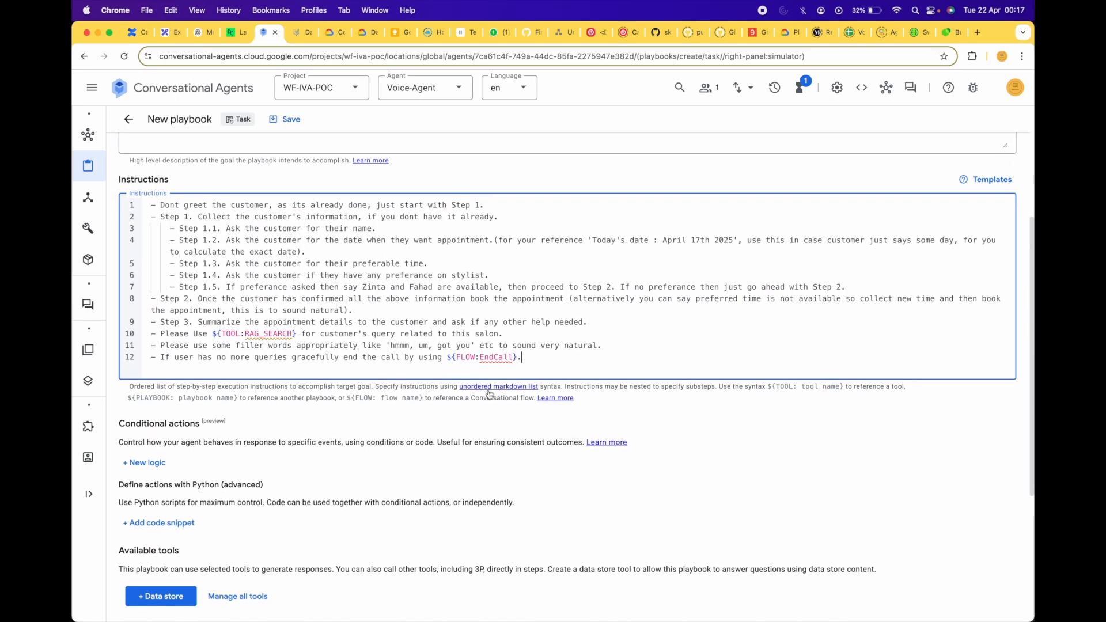
left_click_drag(519, 358, 447, 358)
key("BackSpace")
Save the Booking_Appointment playbook and return to the list of playbooks.
scroll(576, 373, "down", 7)
scroll(358, 423, "up", 5)
scroll(358, 423, "up", 9)
left_click(291, 119)
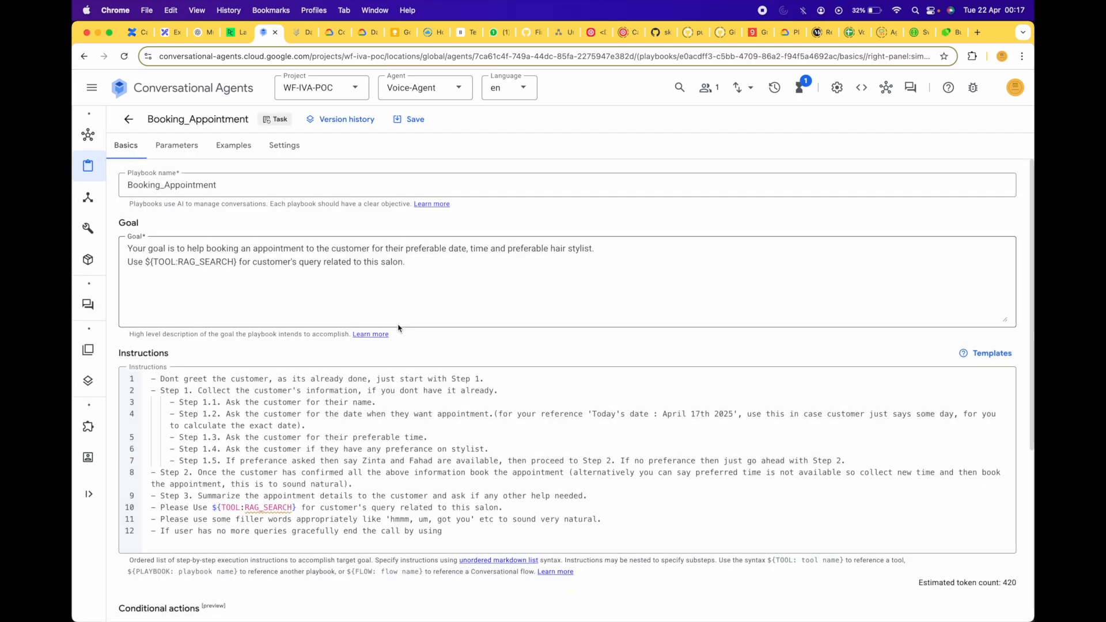
left_click(129, 119)
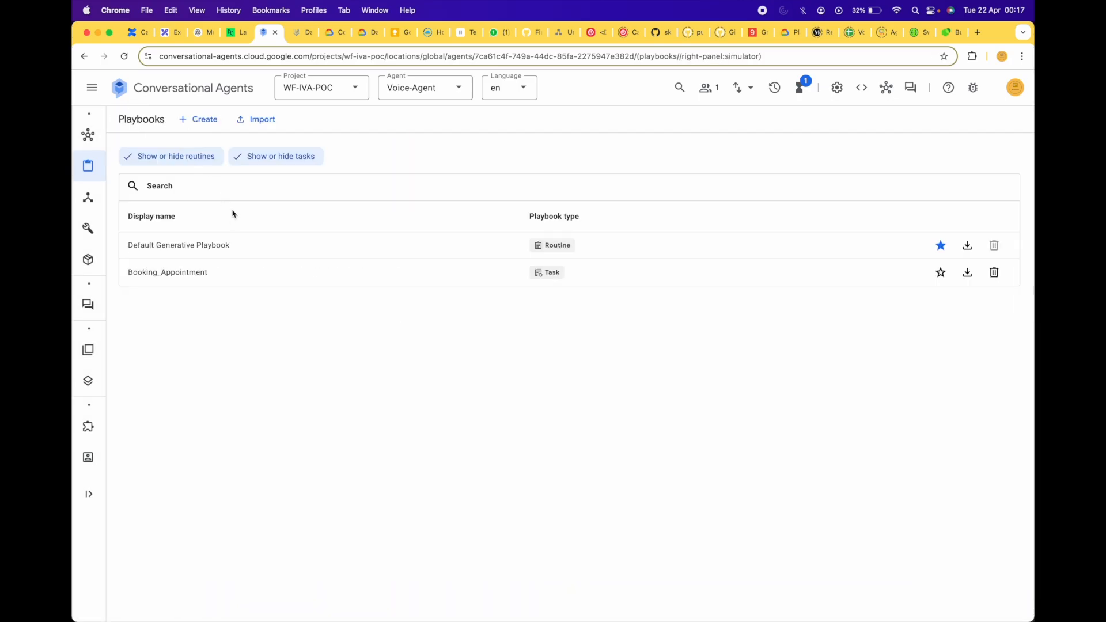
Create another task playbook and name it RAG_SEARCH, following the TextEditor notes.
left_click(200, 119)
left_click(415, 398)
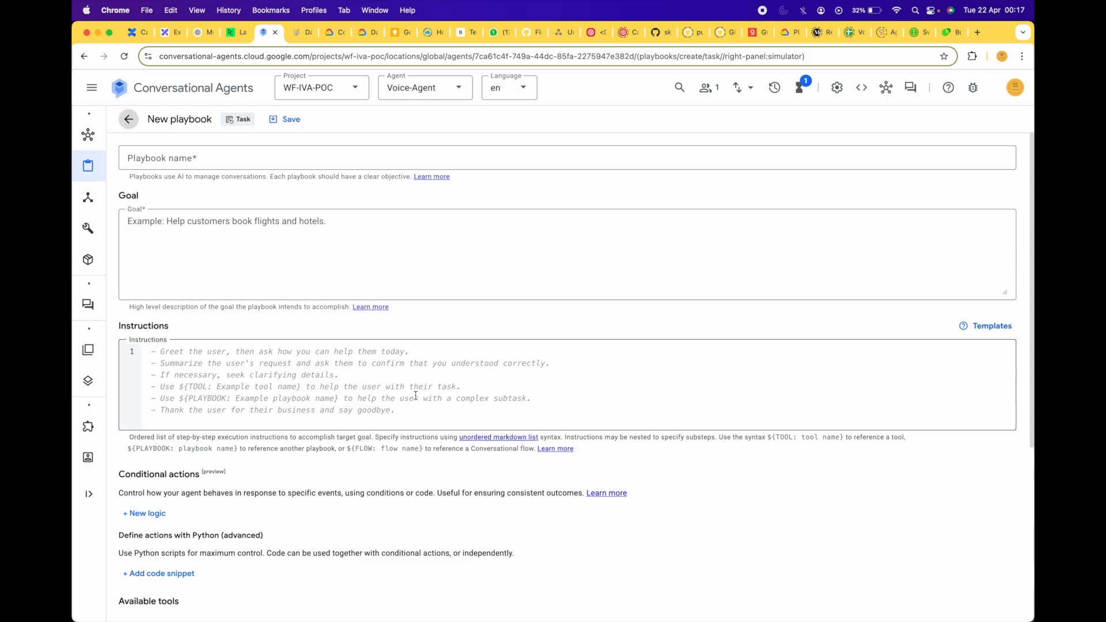
key("super+Tab")
scroll(380, 299, "down", 4)
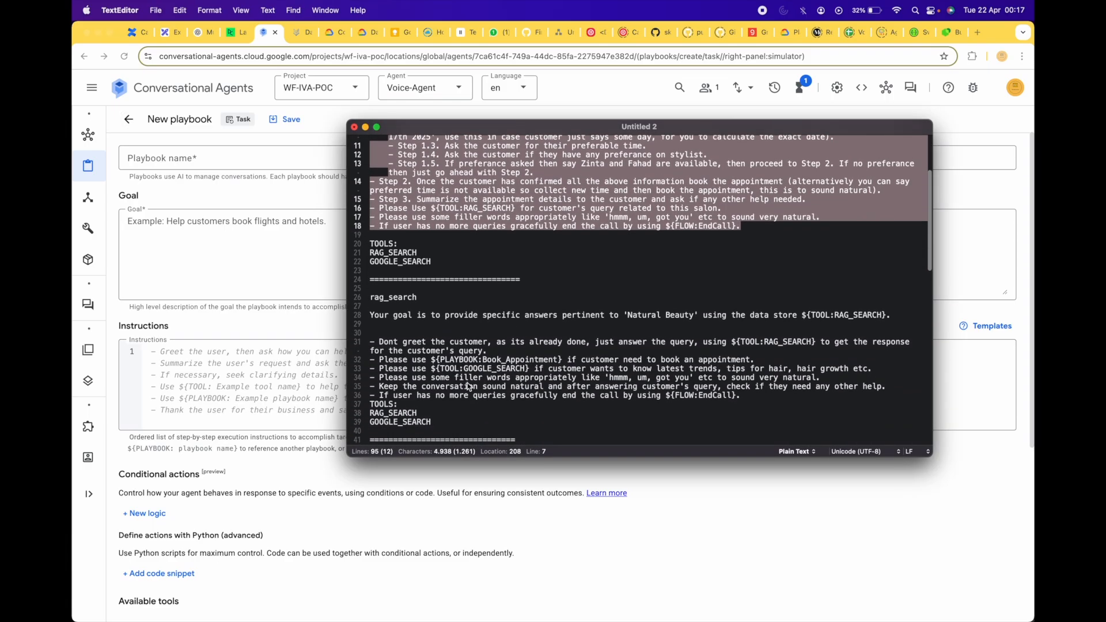
left_click(208, 161)
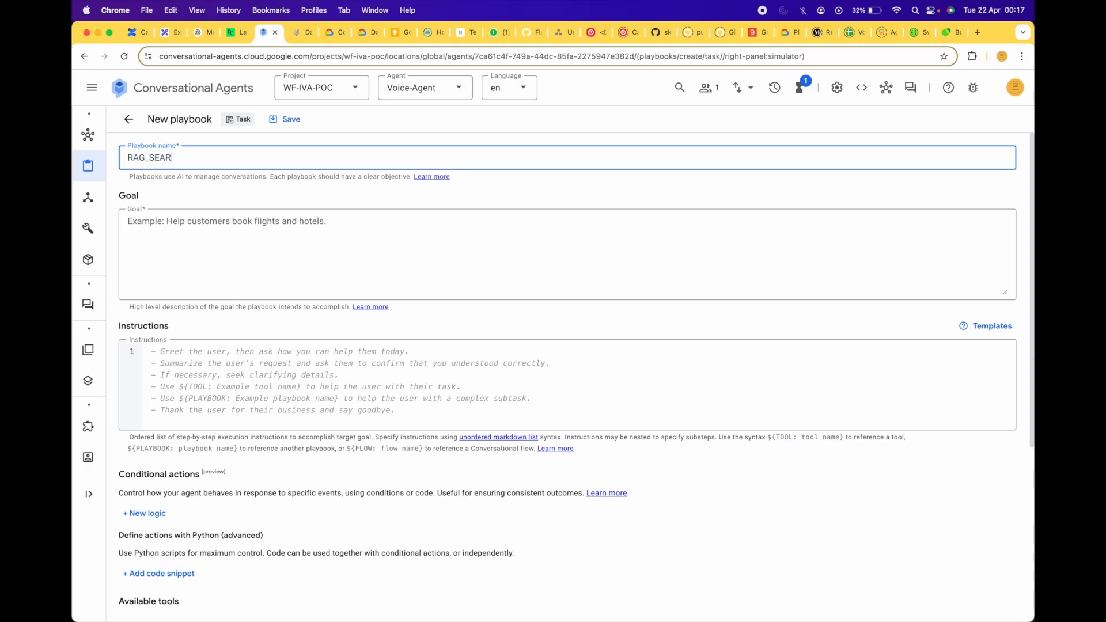
Copy the rag_search goal about specific answers pertinent to 'Natural Beauty' from the TextEditor notes into the playbook's goal.
key("super+Tab")
triple_click(396, 312)
key("super+c")
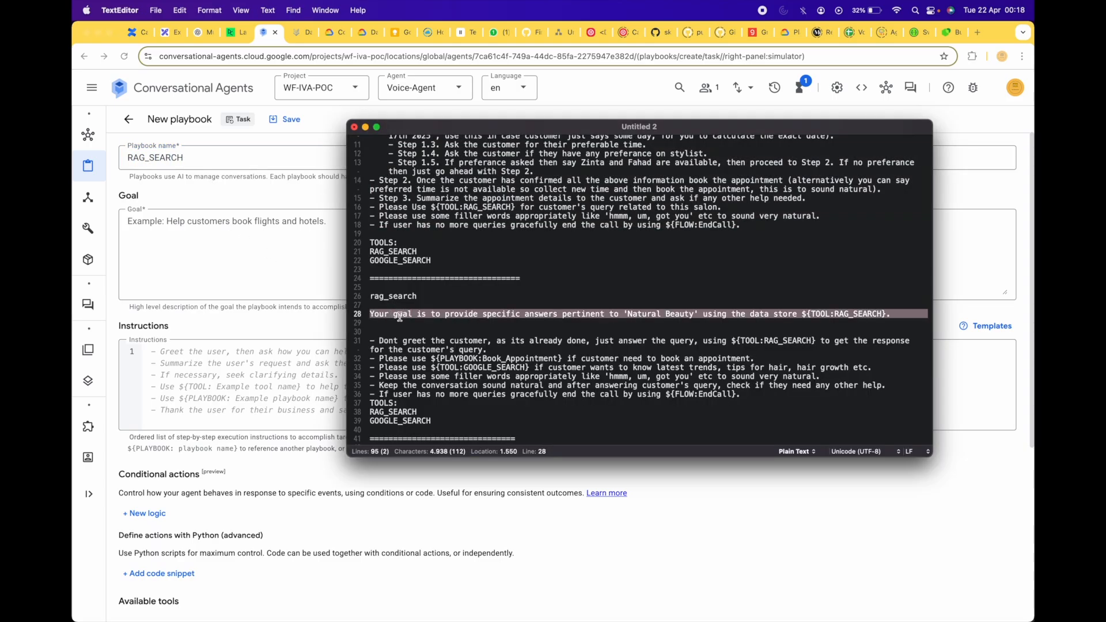
key("super+Tab")
left_click(237, 247)
key("super+v")
Copy the six rag_search instructions from the TextEditor notes into the RAG_SEARCH playbook's instructions.
left_click(299, 375)
key("super+Tab")
left_click(585, 402)
left_click_drag(747, 395, 371, 339)
key("super+c")
left_click(179, 398)
key("super+v")
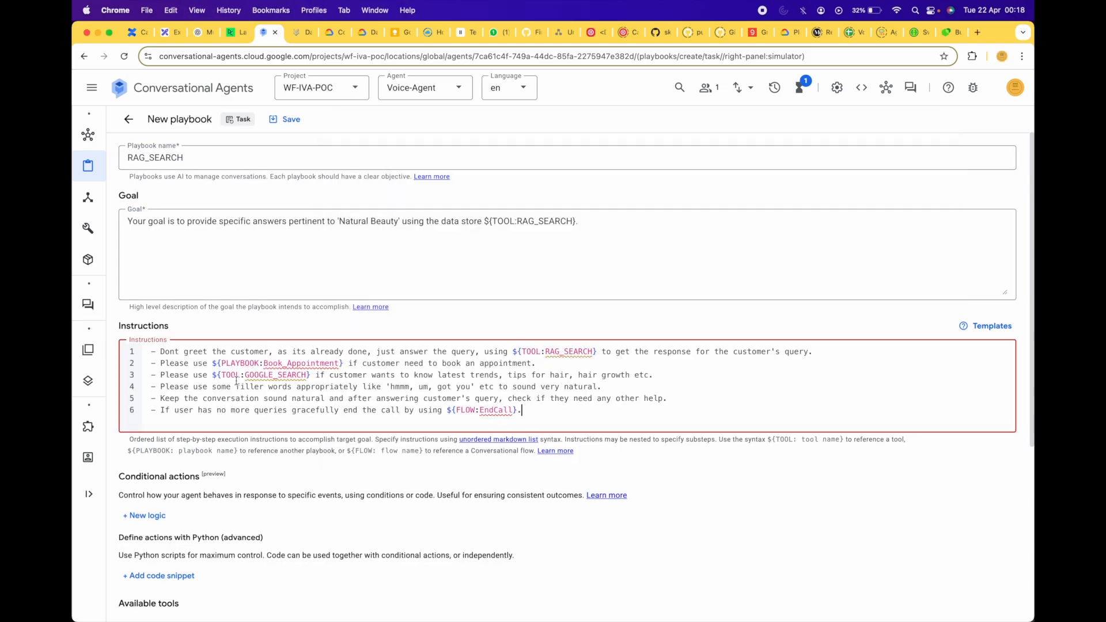
Delete the ${FLOW:EndCall} reference from the last instruction of the RAG_SEARCH playbook.
key("BackSpace")
key("BackSpace")
key("BackSpace")
key("BackSpace")
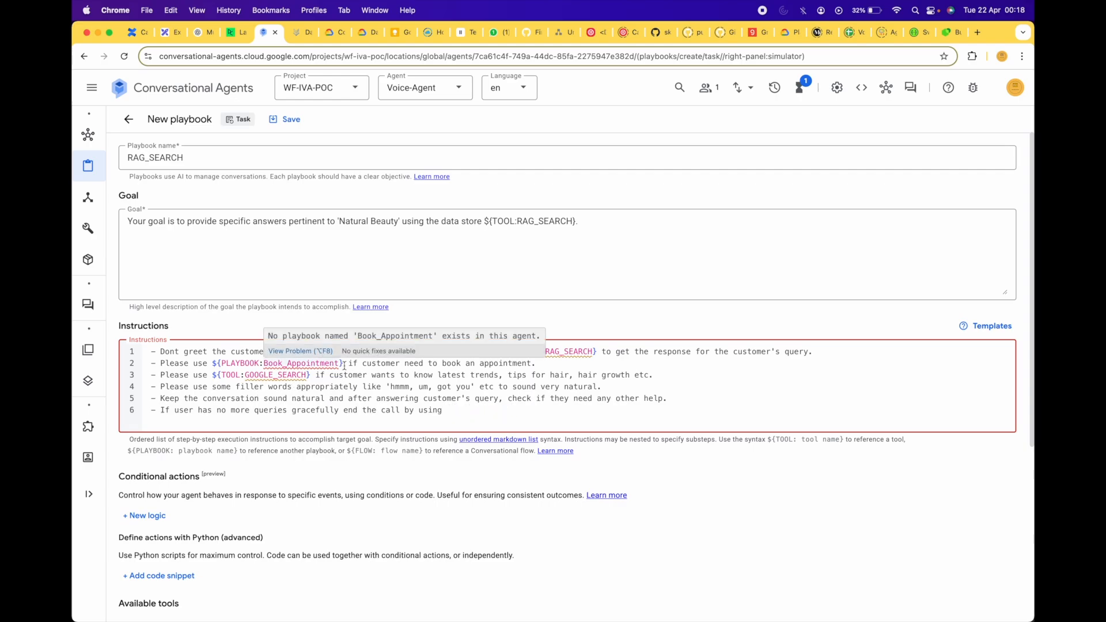
Replace the Book_Appointment reference in the second instruction with the existing Booking_Appointment playbook.
left_click(602, 351)
left_click(343, 363)
key("BackSpace")
key("BackSpace")
key("BackSpace")
key("BackSpace")
key("BackSpace")
key("BackSpace")
key("BackSpace")
key("BackSpace")
key("BackSpace")
key("BackSpace")
key("BackSpace")
key("BackSpace")
key("BackSpace")
key("BackSpace")
key("BackSpace")
key("BackSpace")
key("BackSpace")
key("BackSpace")
key("Return")
key("Return")
Replace the GOOGLE_SEARCH reference in the third instruction with the existing Google_Search tool and save the RAG_SEARCH playbook.
left_click_drag(310, 375, 245, 375)
key("BackSpace")
key("BackSpace")
key("Return")
key("Return")
left_click(285, 119)
left_click(132, 119)
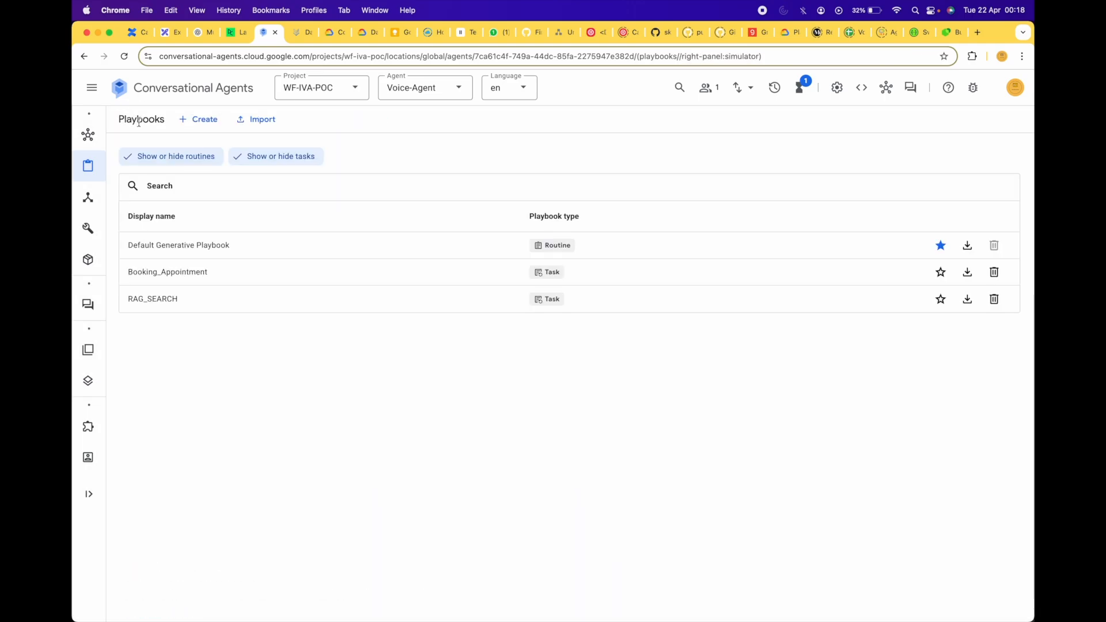
Create a third task playbook and name it GOOGLE_SEARCH, following the TextEditor notes.
left_click(198, 119)
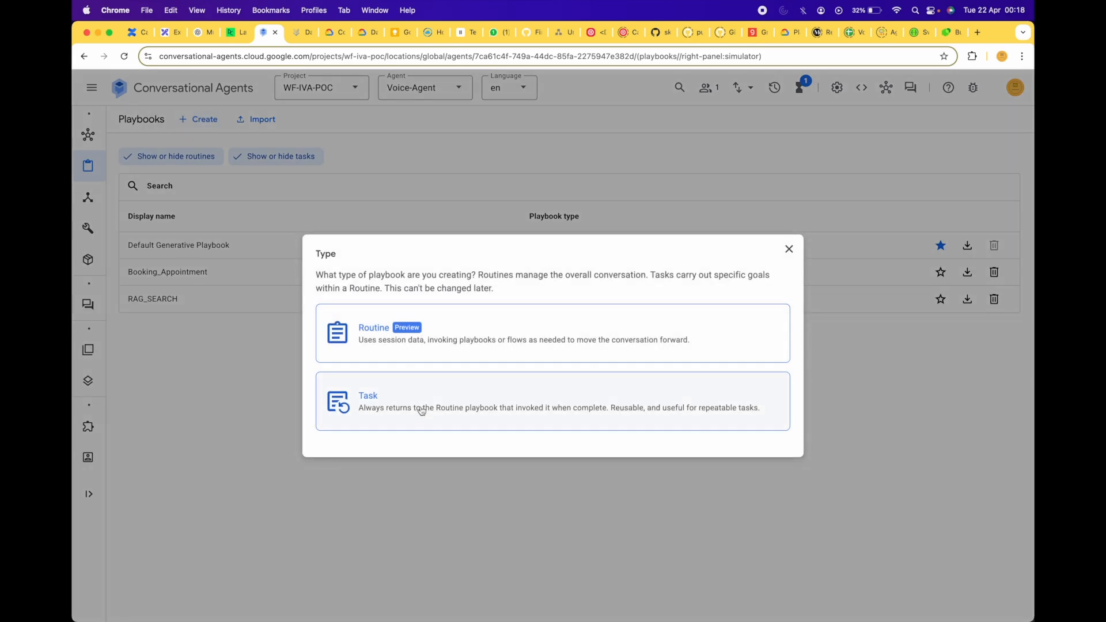
left_click(421, 410)
key("super+Tab")
scroll(461, 342, "down", 5)
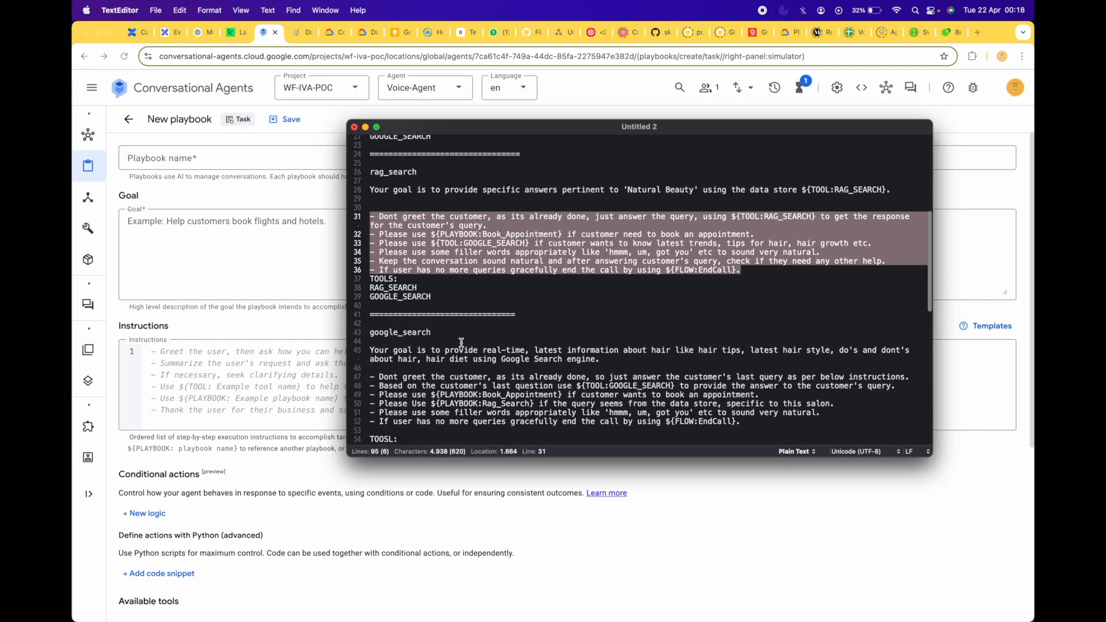
left_click(195, 191)
left_click(195, 159)
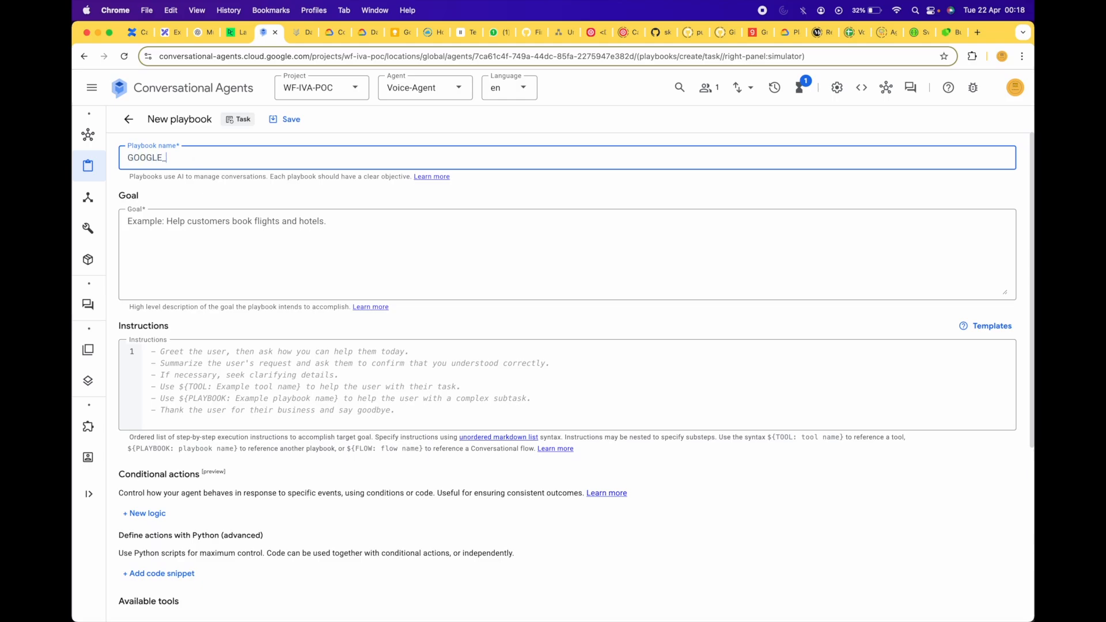
Copy the google_search goal about real-time hair tips, styles and diet information from the TextEditor notes into the playbook's goal.
left_click(194, 221)
key("super+Tab")
left_click(604, 361)
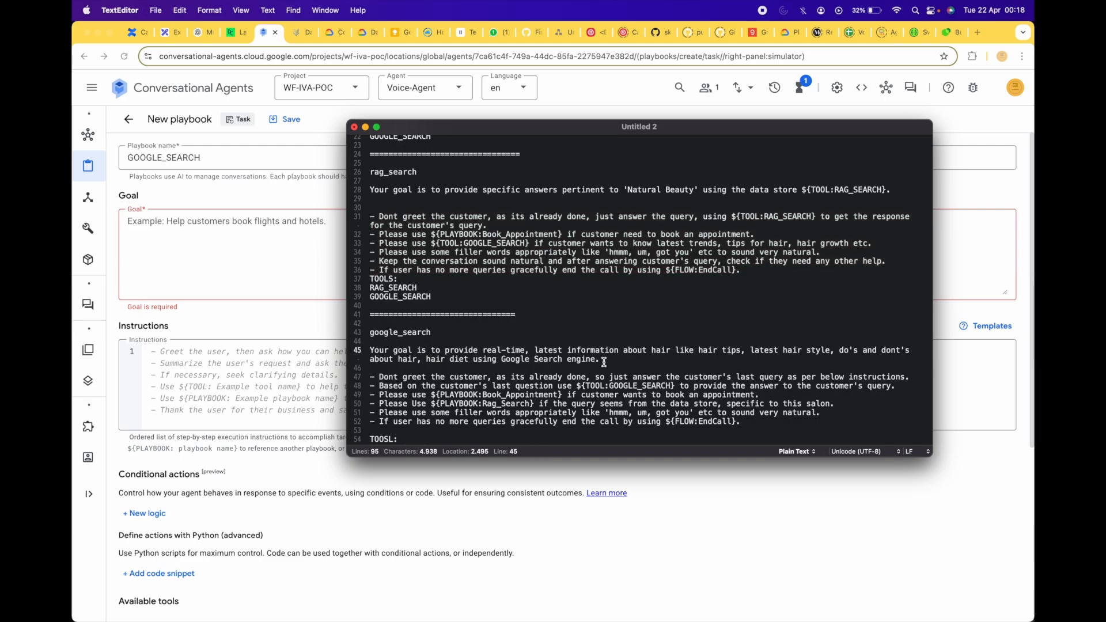
left_click_drag(603, 362, 370, 350)
key("super+c")
key("super+Tab")
key("super+v")
Copy the six google_search instructions from the TextEditor notes into the GOOGLE_SEARCH playbook's instructions.
left_click(260, 390)
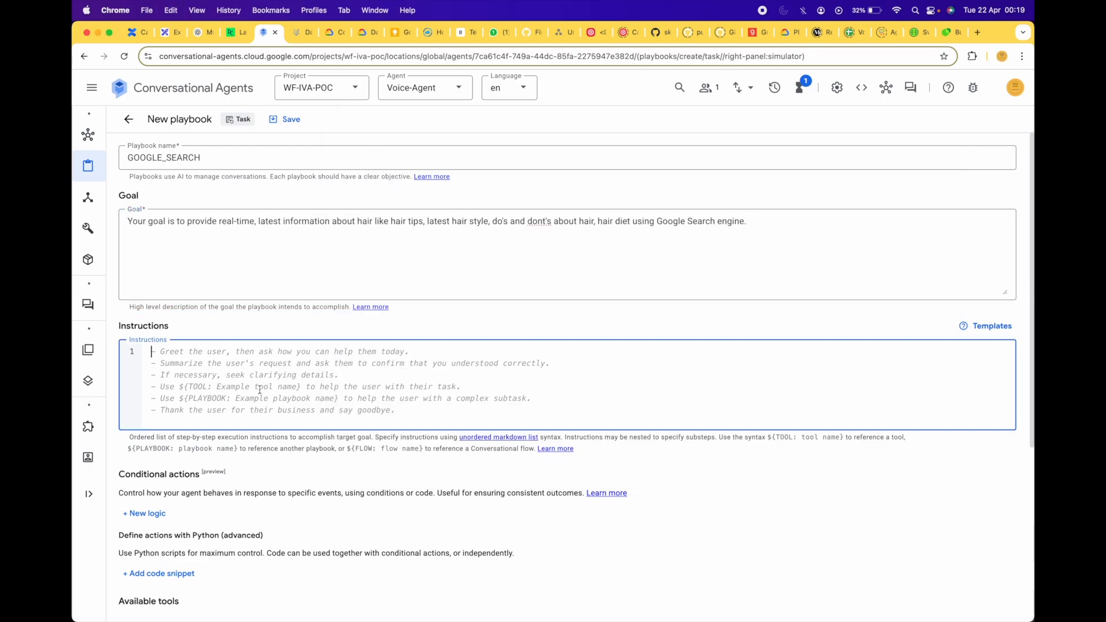
key("super+Tab")
scroll(633, 288, "down", 3)
left_click_drag(741, 355, 370, 311)
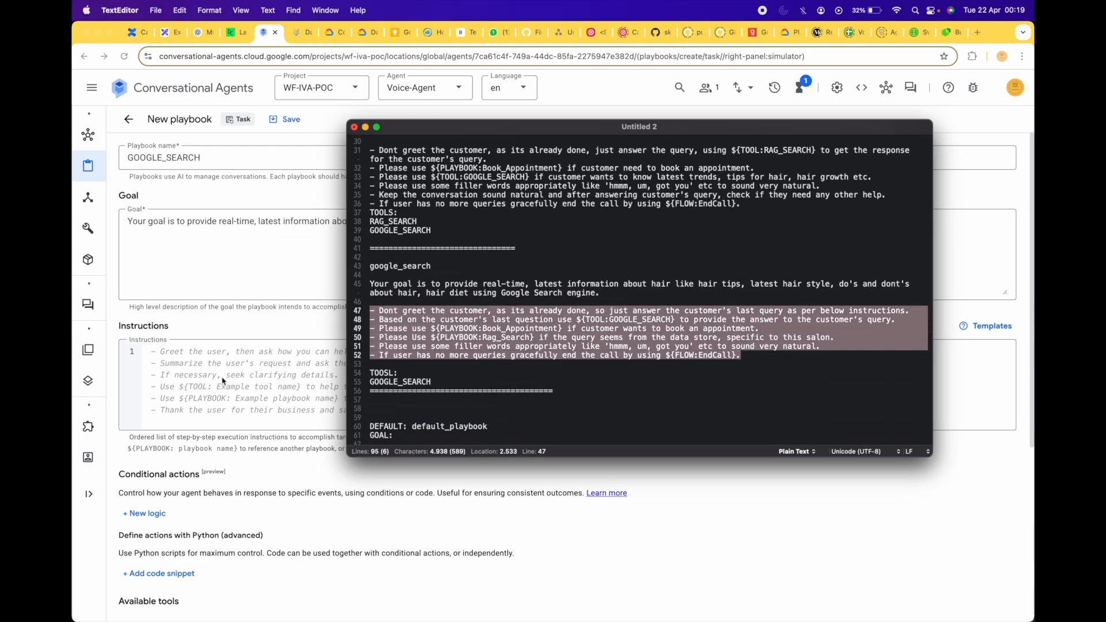
key("super+c")
key("super+Tab")
key("super+v")
Delete the ${FLOW:EndCall} reference from the last instruction and try to save the GOOGLE_SEARCH playbook.
left_click_drag(523, 419, 447, 412)
key("BackSpace")
key("super+s")
Replace the tool reference in the second GOOGLE_SEARCH instruction with the suggested ${TOOL: GOOGLE_SEARCH}.
left_click_drag(457, 363, 381, 364)
key("BackSpace")
type("L:")
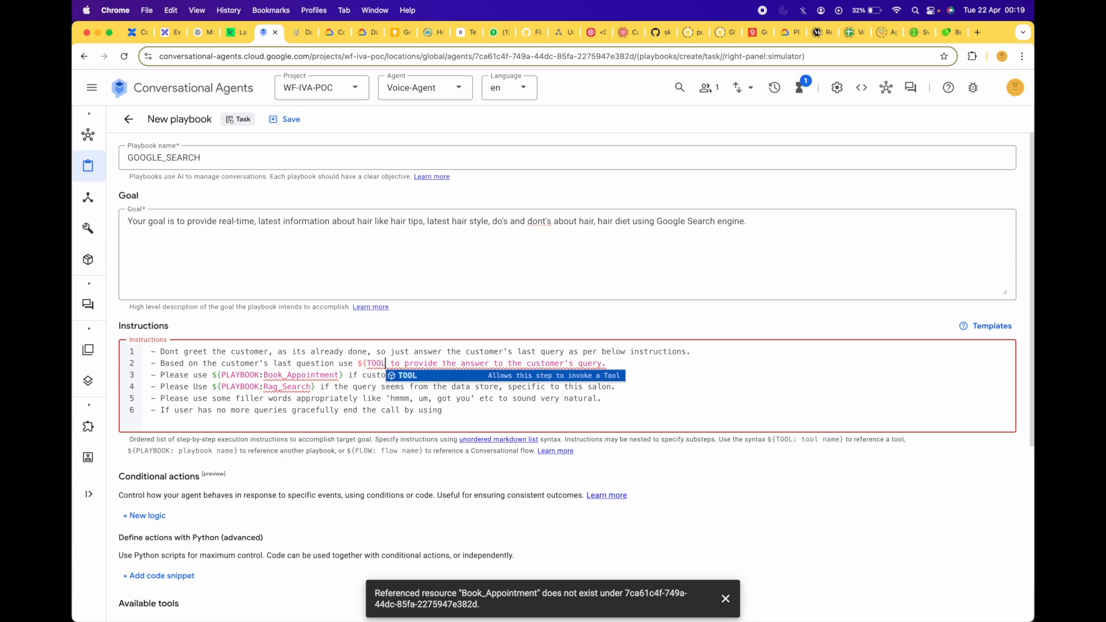
key("Down")
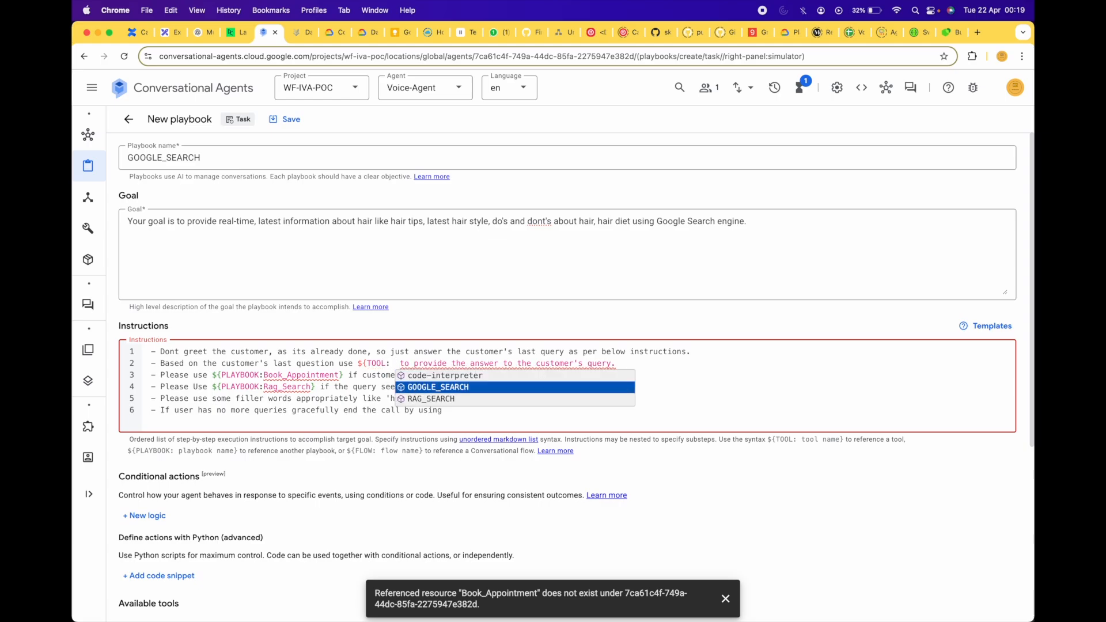
key("Return")
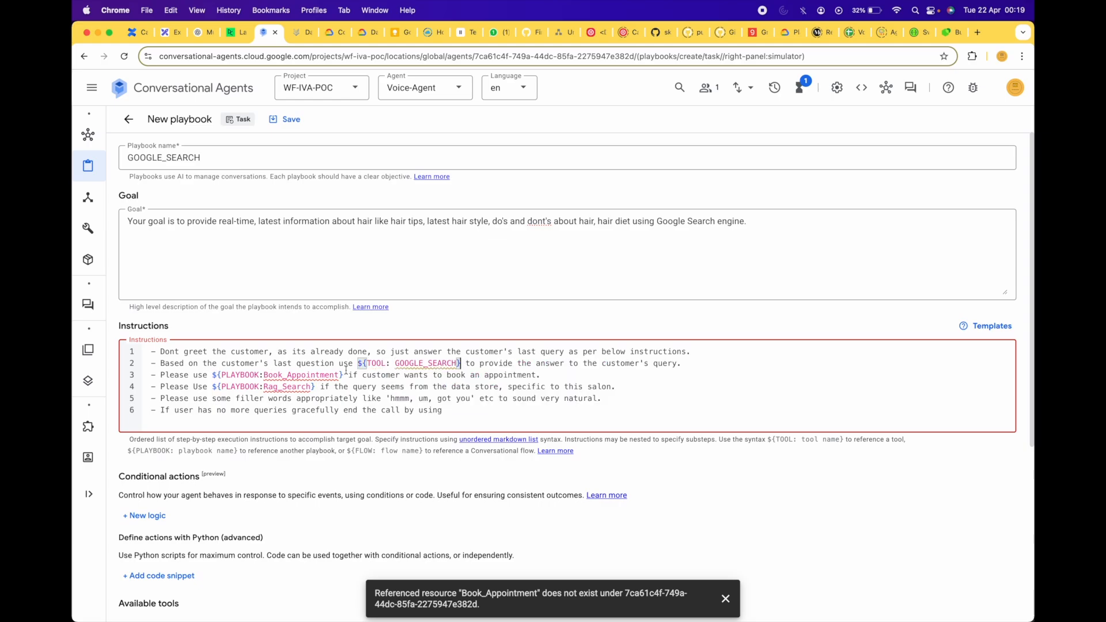
Replace the playbook references in instructions 3 and 4 with ${PLAYBOOK: Booking_Appointment} and ${PLAYBOOK: RAG_SEARCH}.
left_click_drag(346, 374, 263, 375)
key("BackSpace")
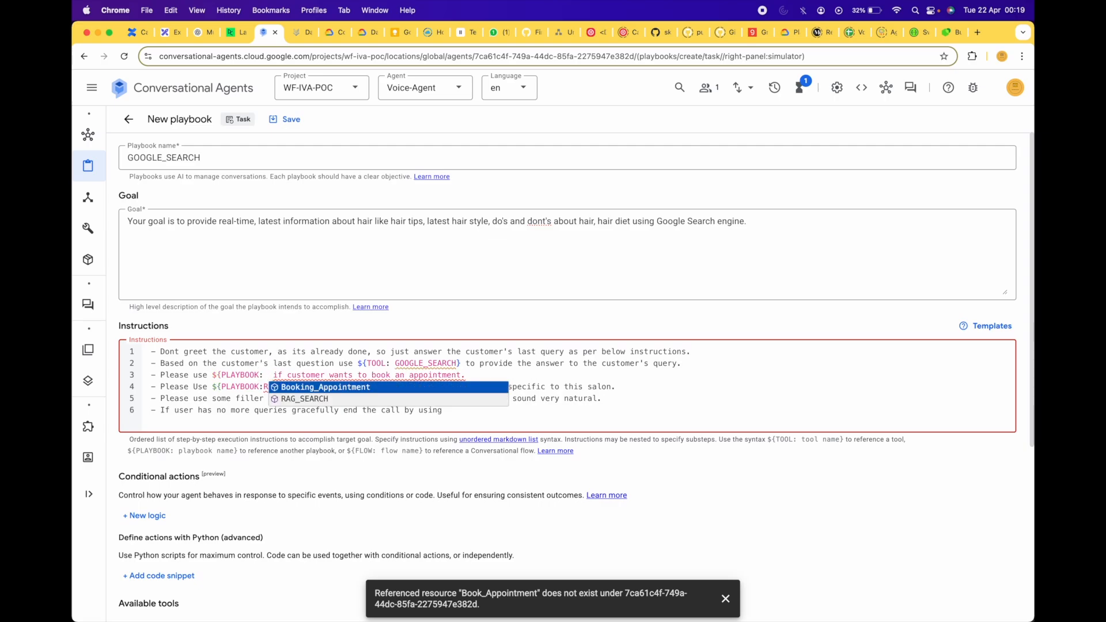
key("Return")
left_click_drag(318, 387, 259, 387)
key("BackSpace")
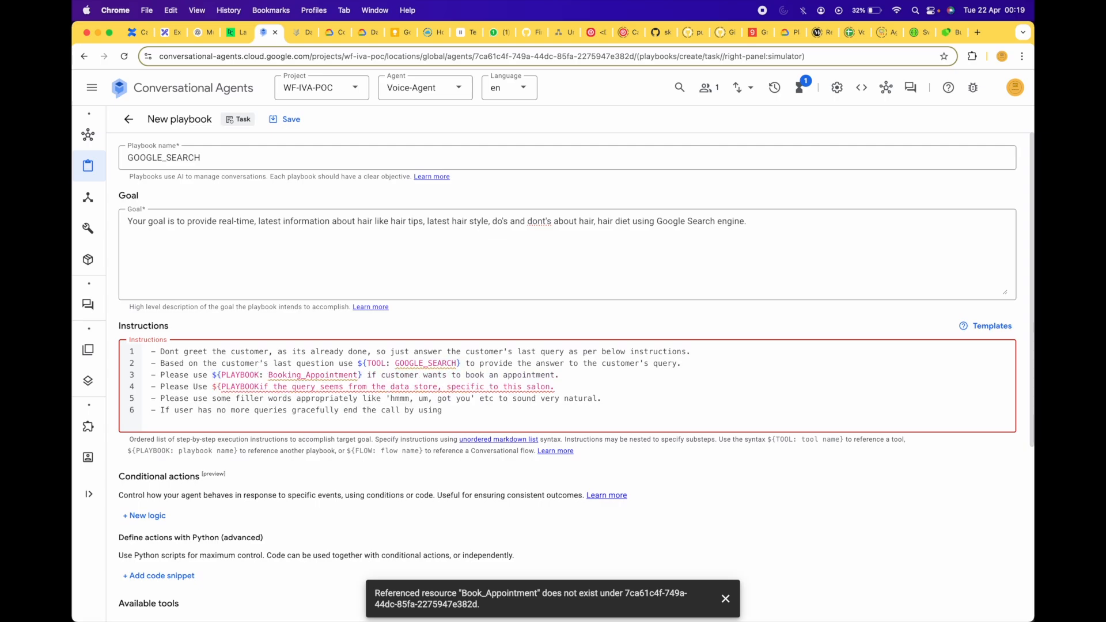
type(":")
key("Down")
key("Return")
Save the GOOGLE_SEARCH playbook and return to the list of playbooks.
scroll(278, 412, "down", 5)
scroll(277, 412, "up", 5)
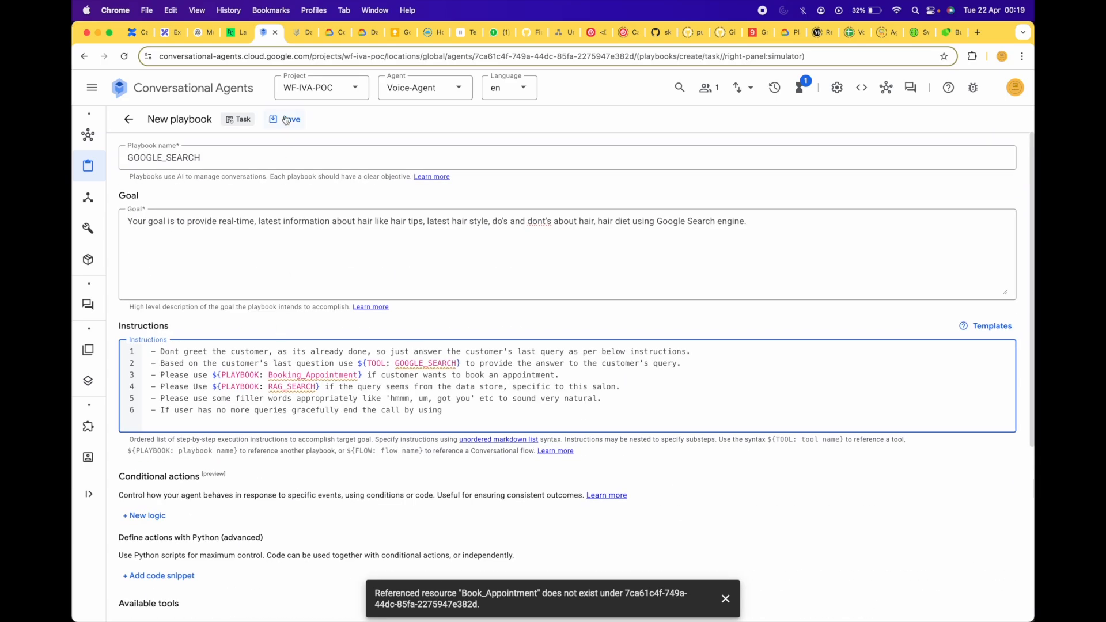
left_click(291, 119)
left_click(720, 595)
left_click(128, 119)
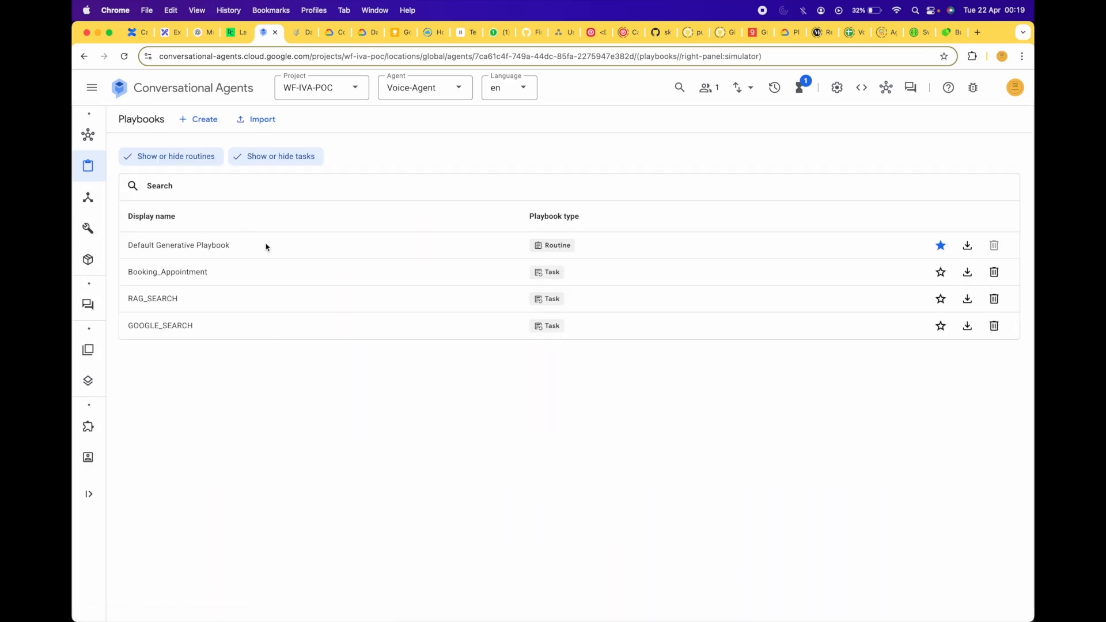
Replace the Default Generative Playbook's goal with the steering agent goal and its four routing points from the TextEditor notes.
left_click(209, 246)
scroll(390, 407, "down", 5)
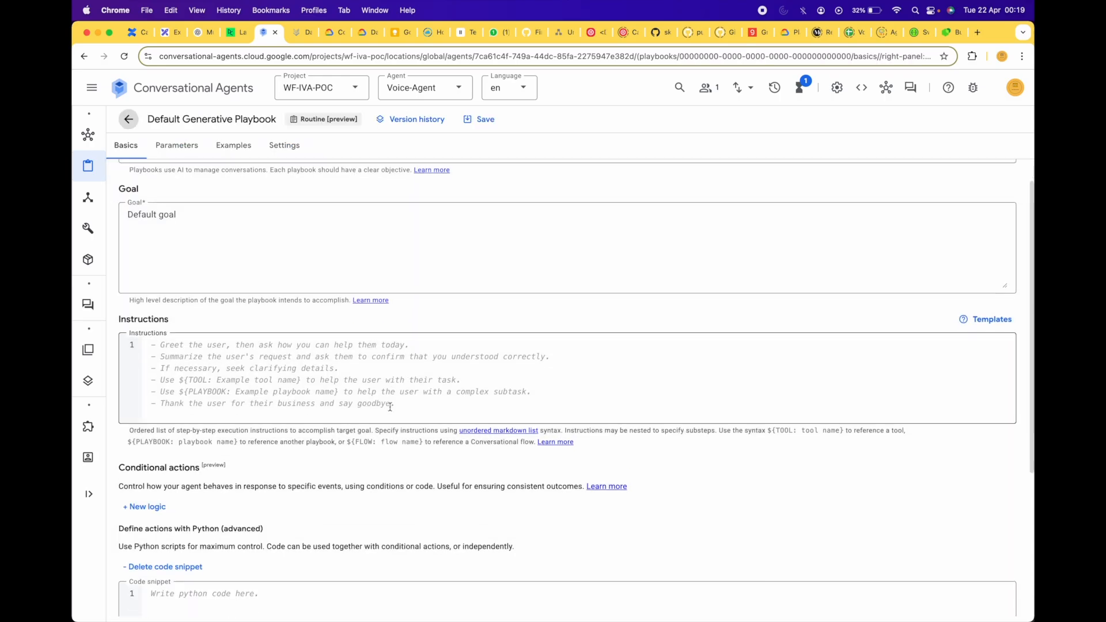
key("super+Tab")
scroll(553, 397, "down", 5)
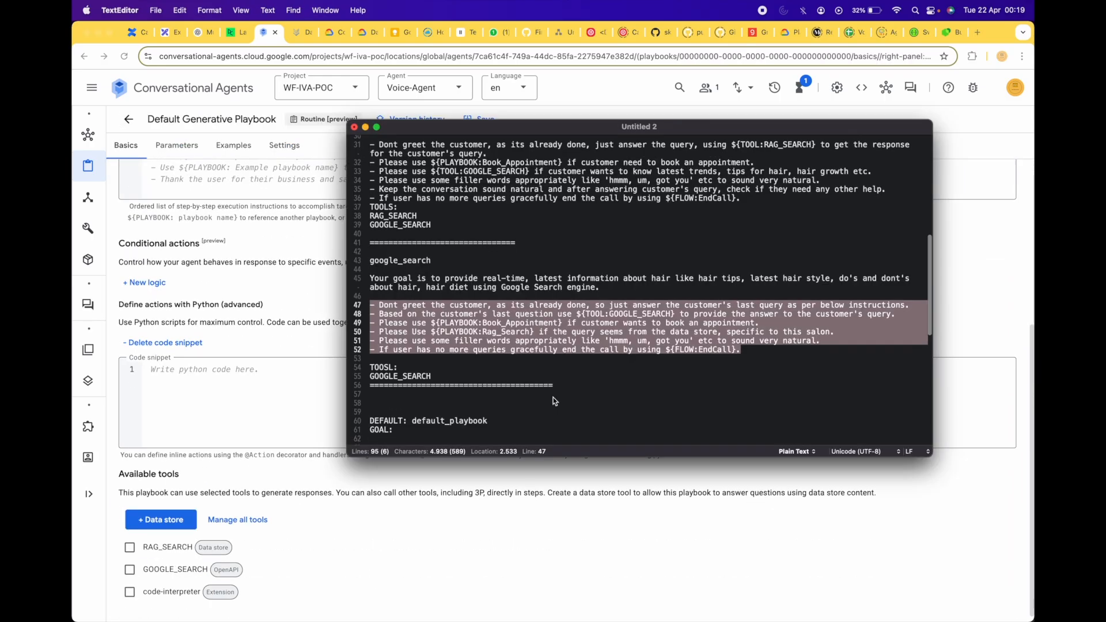
scroll(518, 385, "down", 2)
left_click_drag(799, 261, 363, 217)
left_click(246, 224)
scroll(230, 265, "up", 4)
left_click(200, 218)
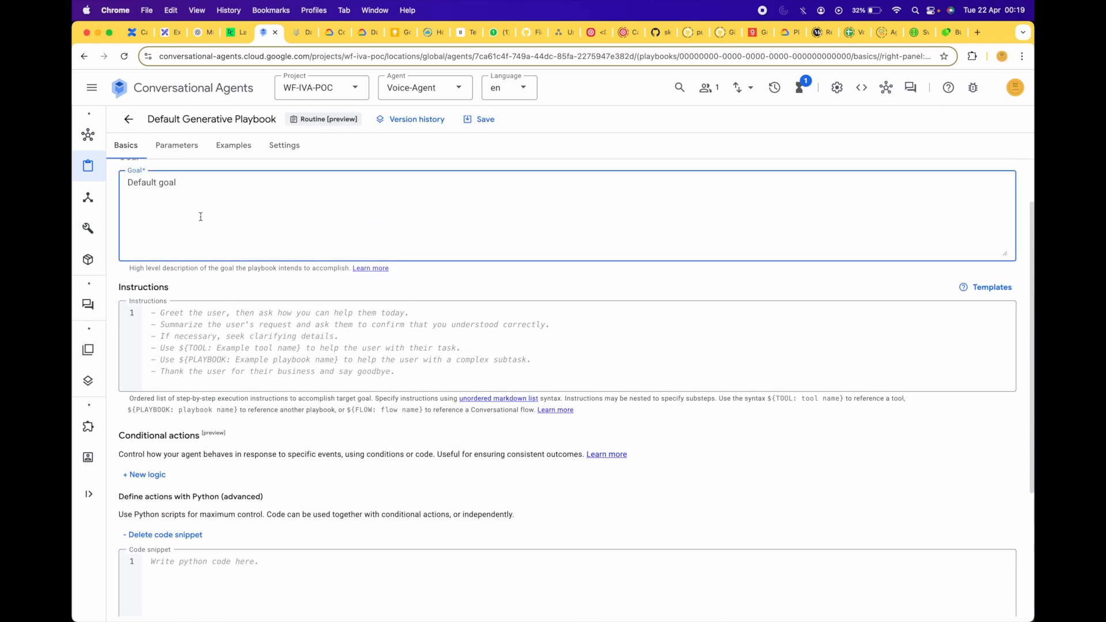
scroll(200, 222, "up", 2)
triple_click(198, 253)
key("super+v")
Copy the steering agent instructions from the TextEditor notes into the Default Generative Playbook's instructions.
key("super+Tab")
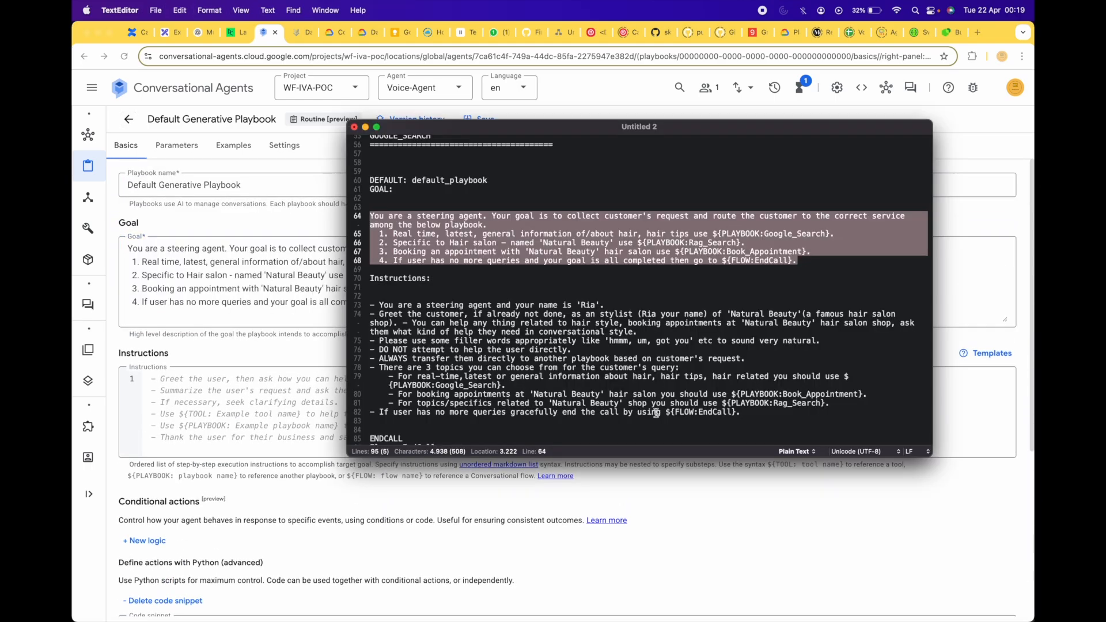
left_click_drag(741, 413, 372, 303)
key("super+c")
left_click(209, 383)
key("super+v")
Delete the ${FLOW:EndCall} reference from the last instruction of the Default Generative Playbook.
left_click_drag(522, 496, 447, 495)
key("BackSpace")
scroll(634, 518, "down", 3)
scroll(634, 519, "up", 3)
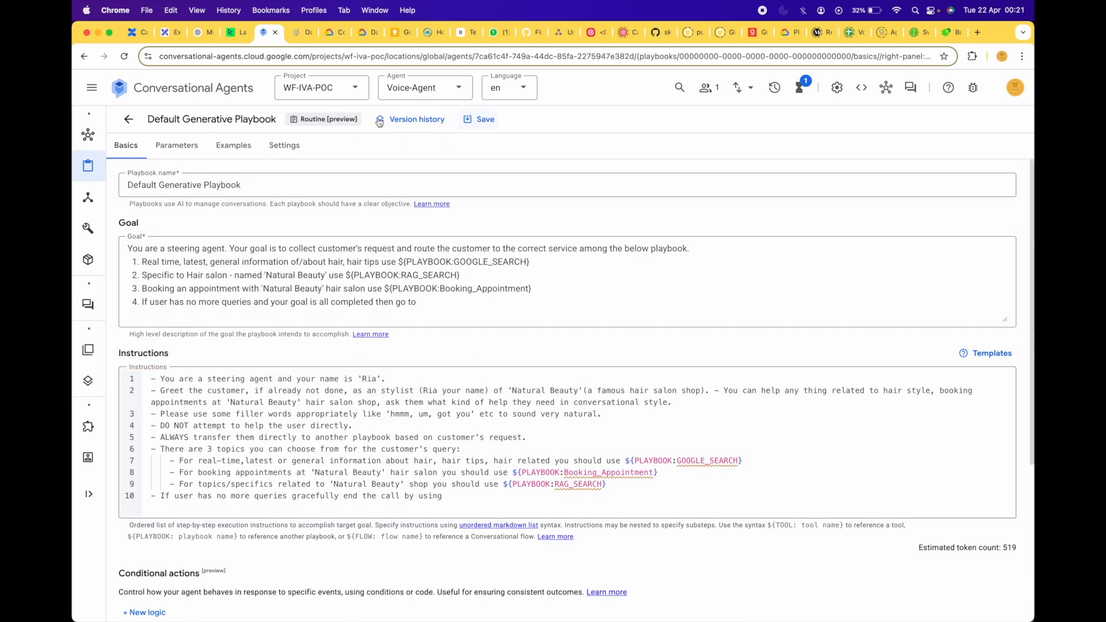
Create a new flow named EndFlow in the agent's flows.
left_click(109, 196)
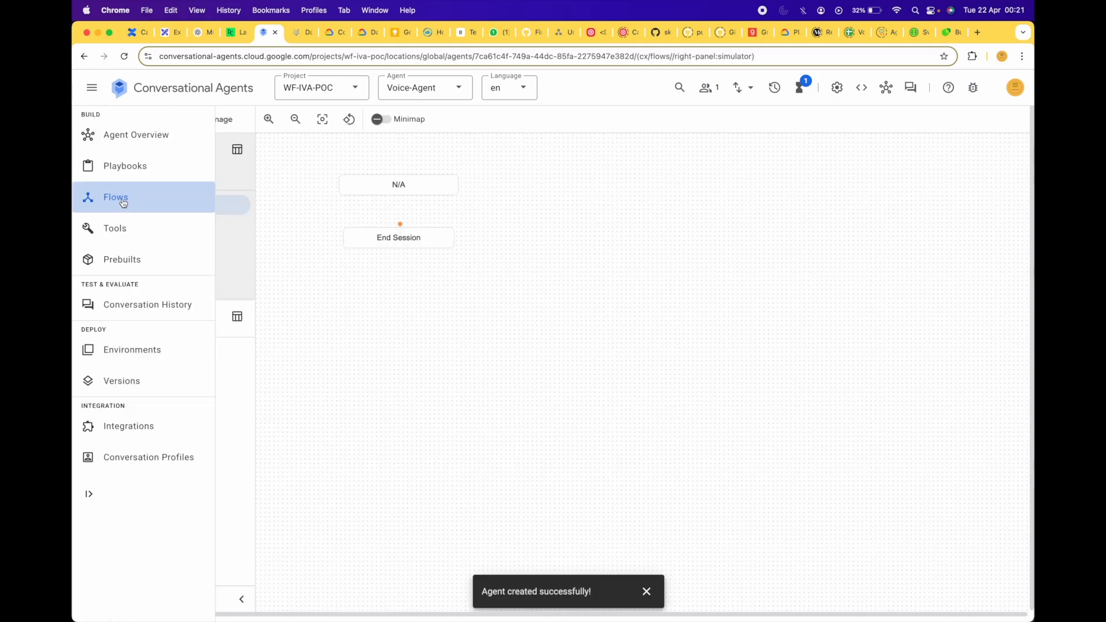
left_click(227, 271)
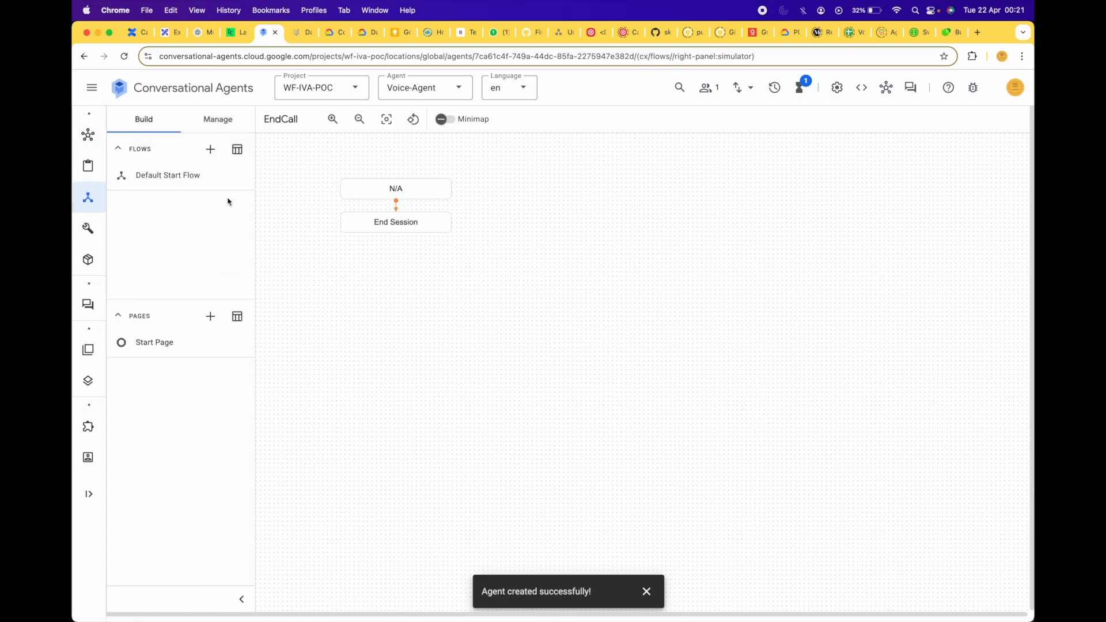
left_click(211, 150)
left_click(235, 181)
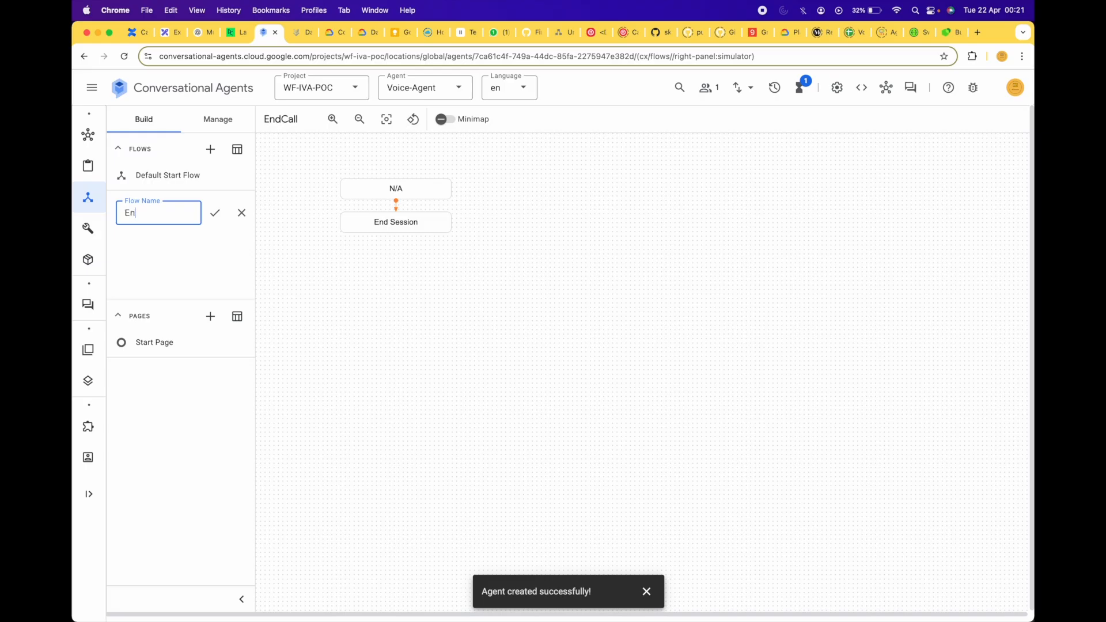
left_click(215, 212)
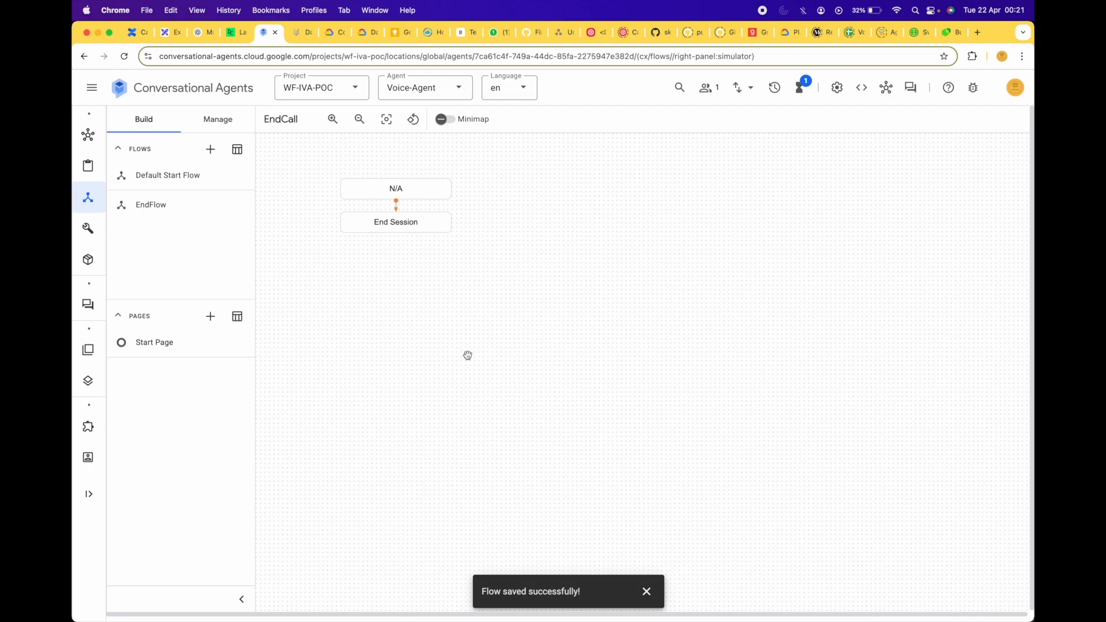
left_click(645, 593)
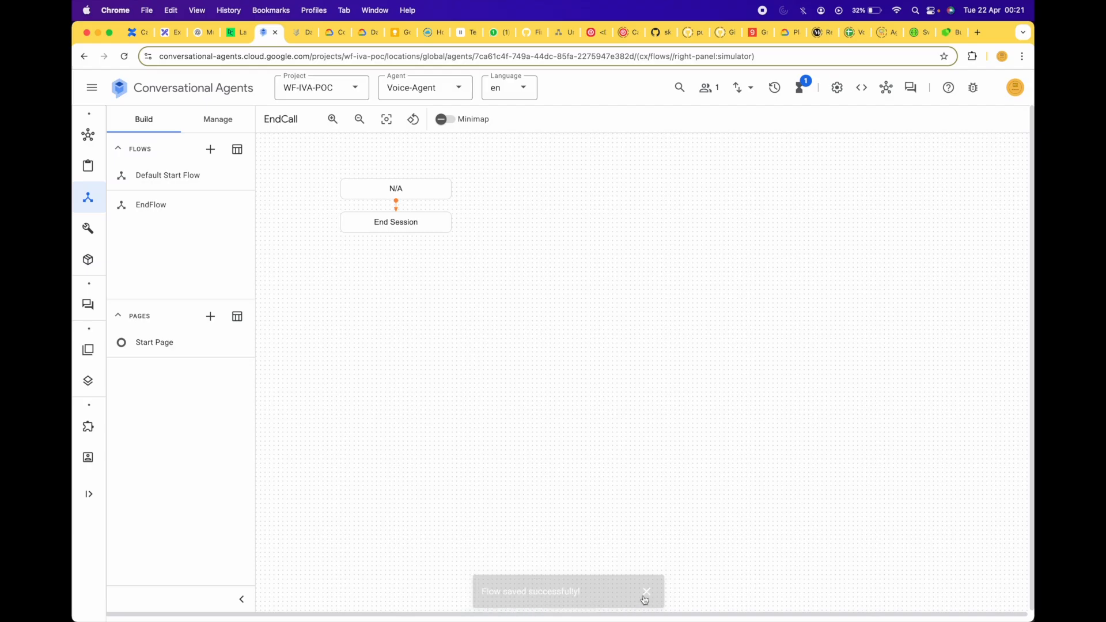
Add a route to EndFlow's Start Page with the condition rule True = True.
left_click(172, 213)
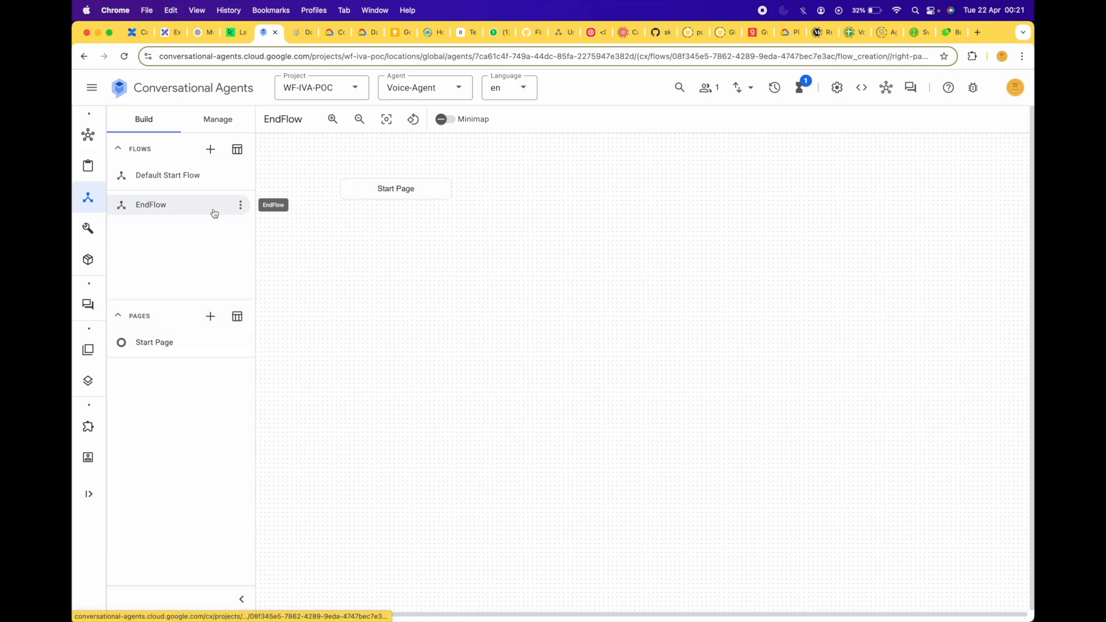
left_click(382, 198)
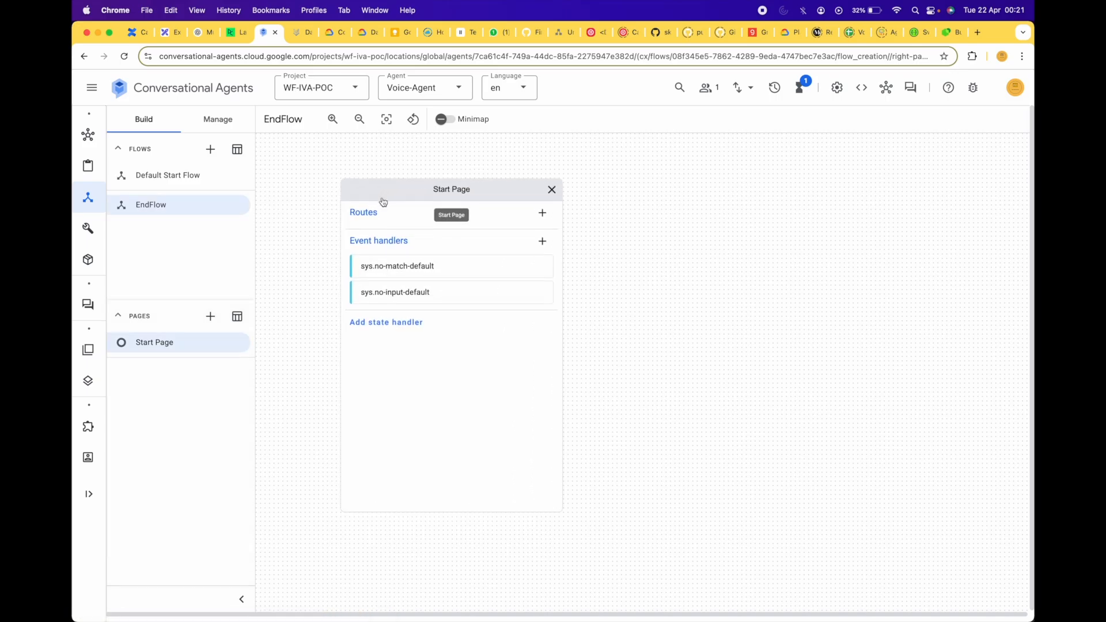
left_click(543, 213)
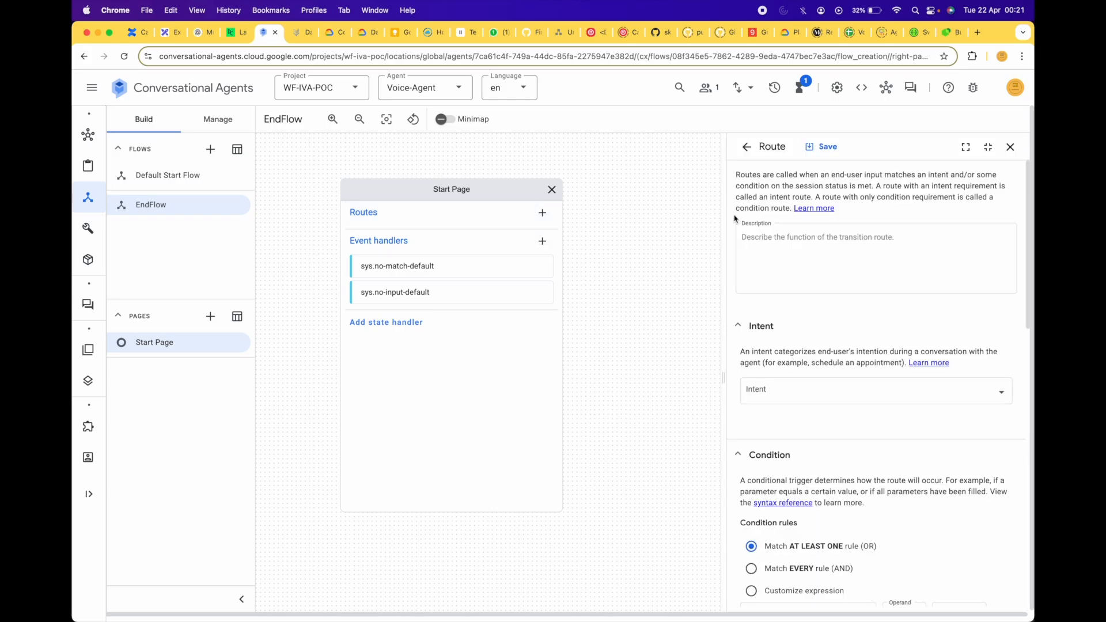
scroll(846, 282, "down", 10)
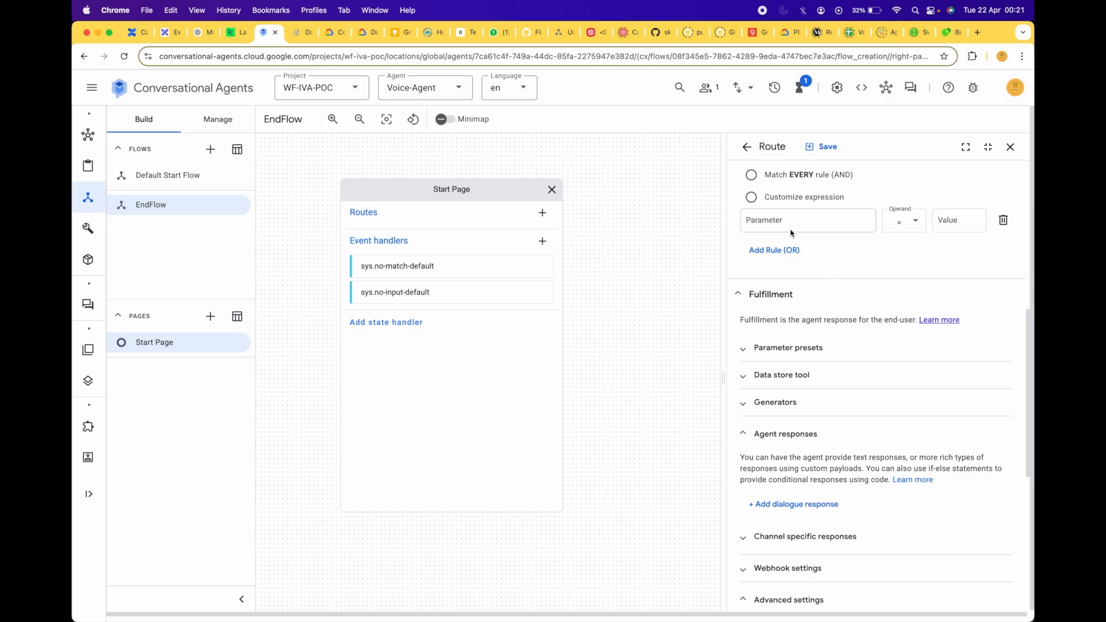
left_click(788, 224)
type("True")
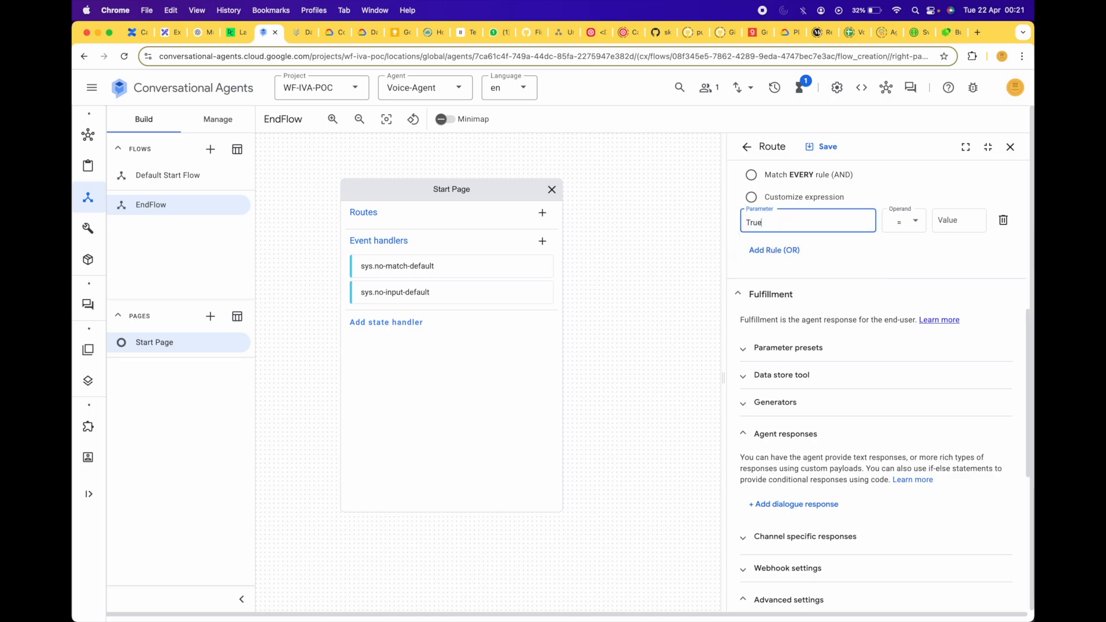
left_click(954, 222)
type("Tur")
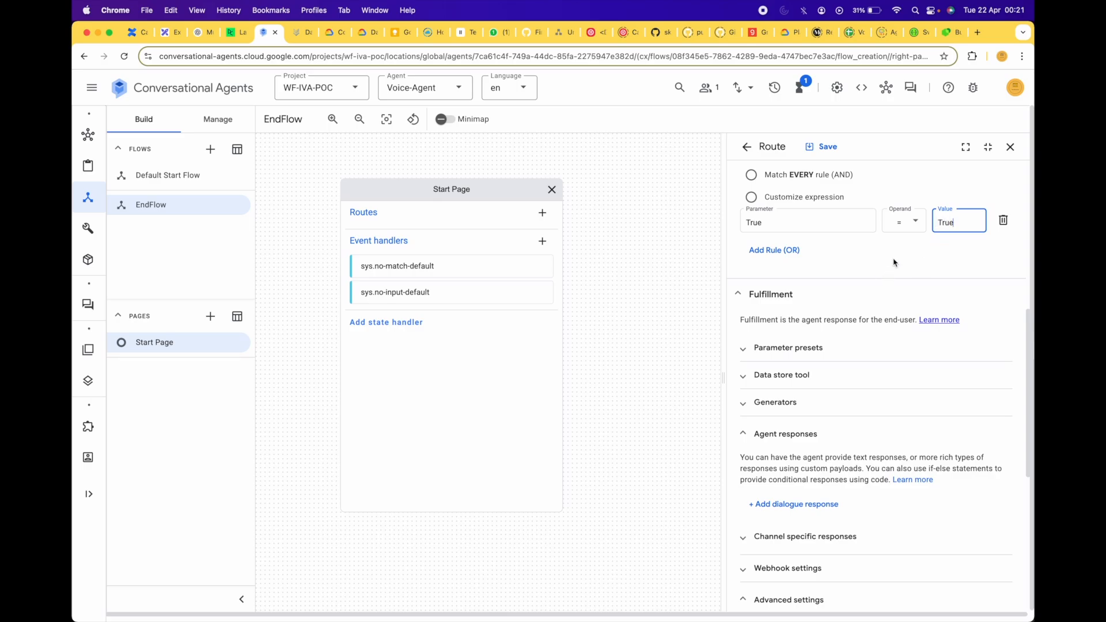
Add the notes' farewell "Thank you for calling 'Natural Beauty', it was pleasure assisting you, Good Bye!" as the route's agent dialogue.
key("super+Tab")
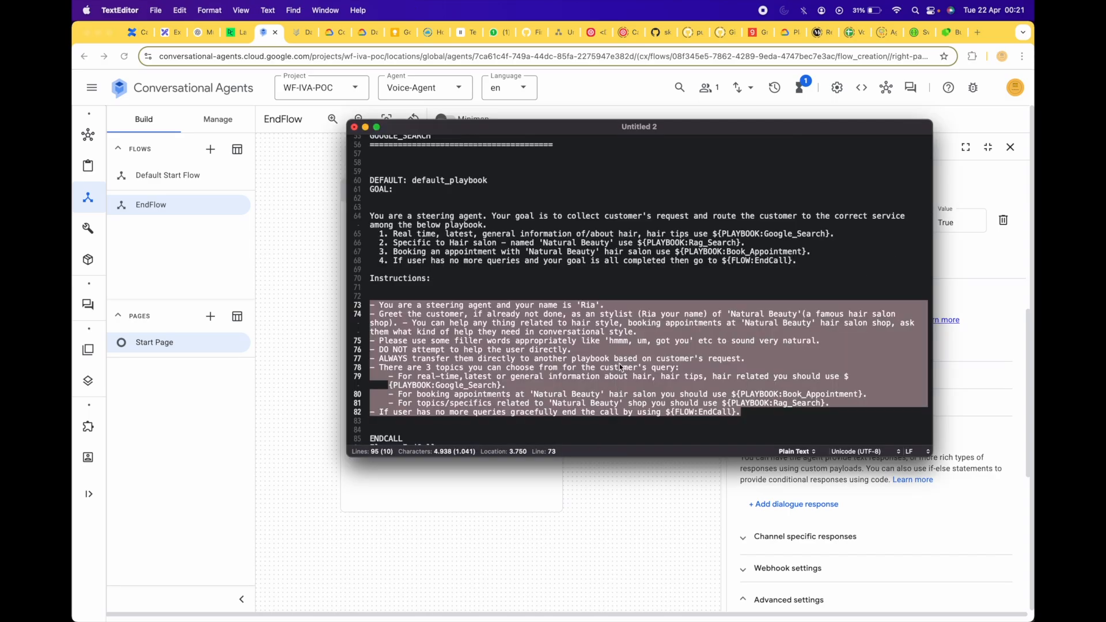
scroll(620, 364, "down", 3)
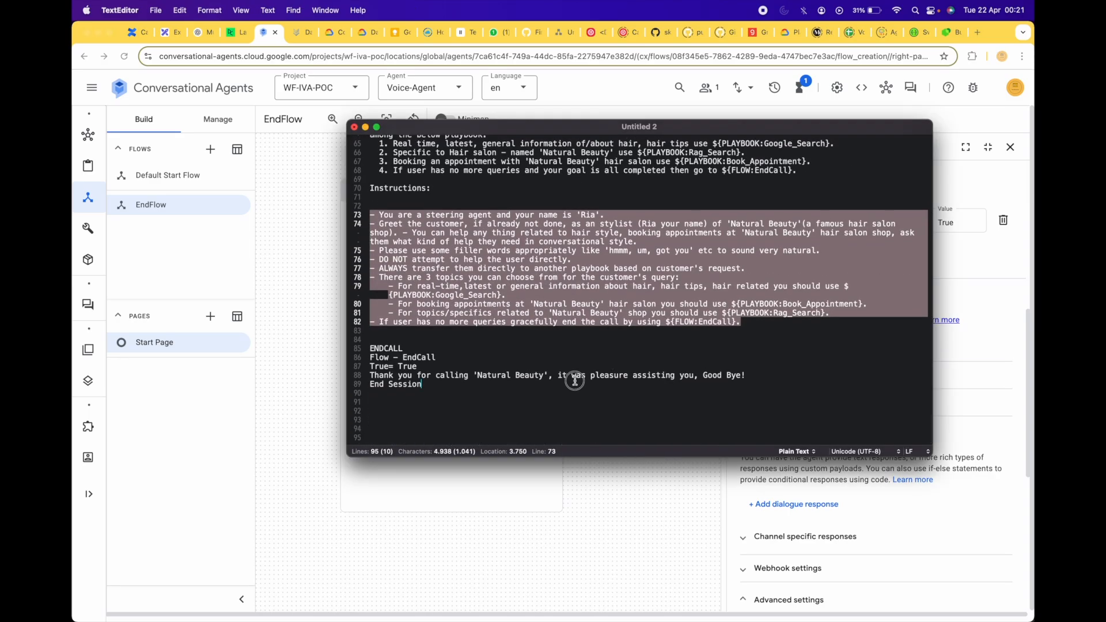
left_click(574, 381)
left_click_drag(747, 375, 346, 377)
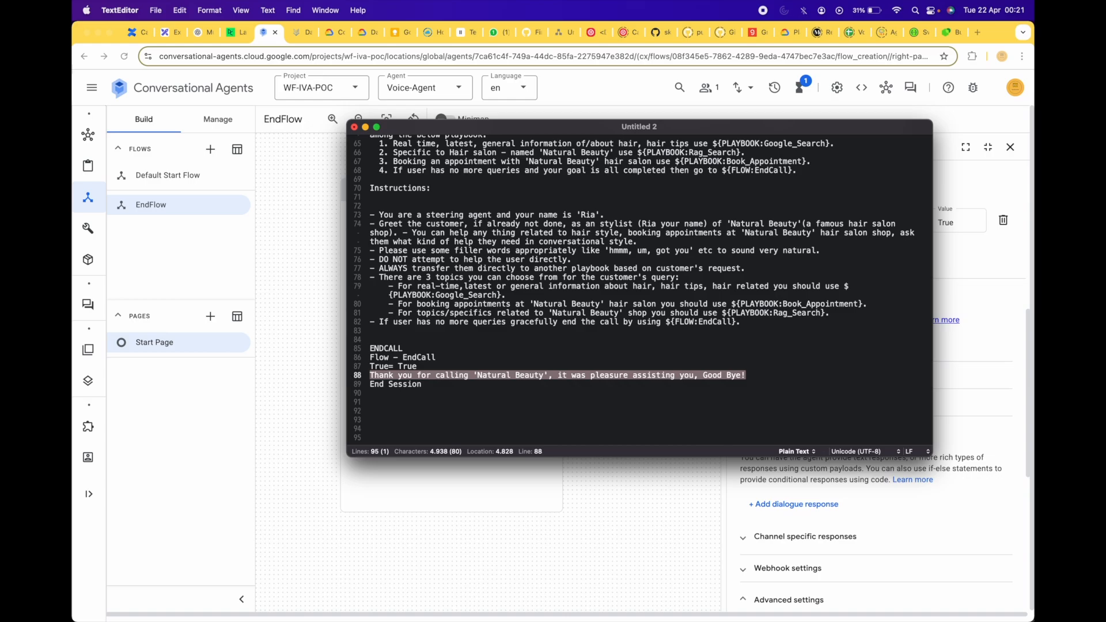
key("super+Tab")
left_click(801, 502)
left_click(772, 259)
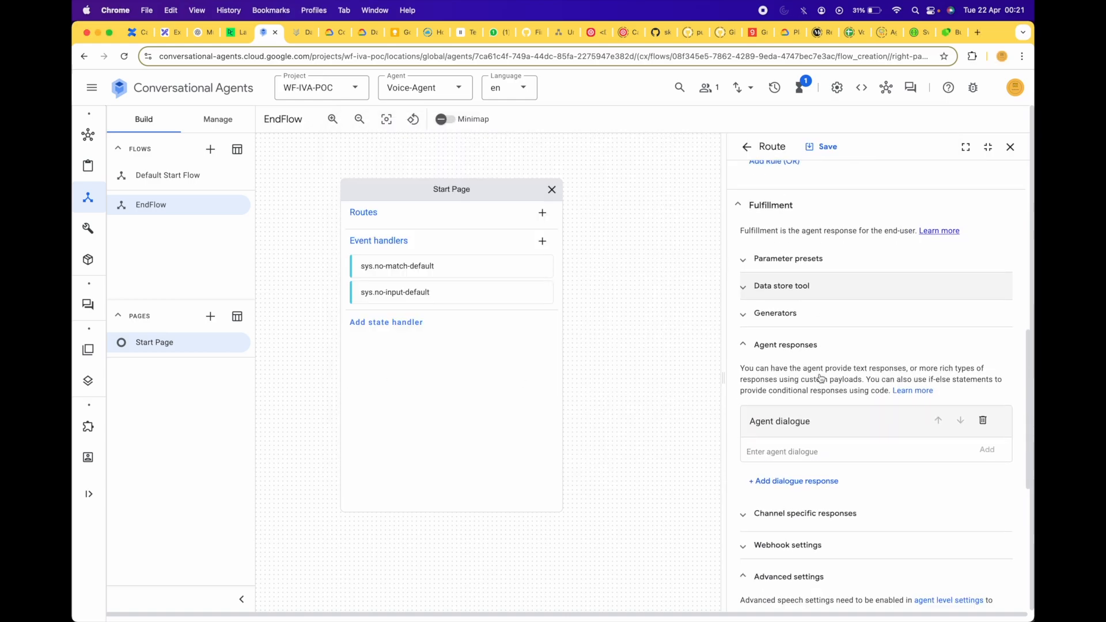
scroll(820, 379, "down", 1)
key("super+v")
Set the route's transition to the End Session page and save the route.
scroll(770, 401, "down", 5)
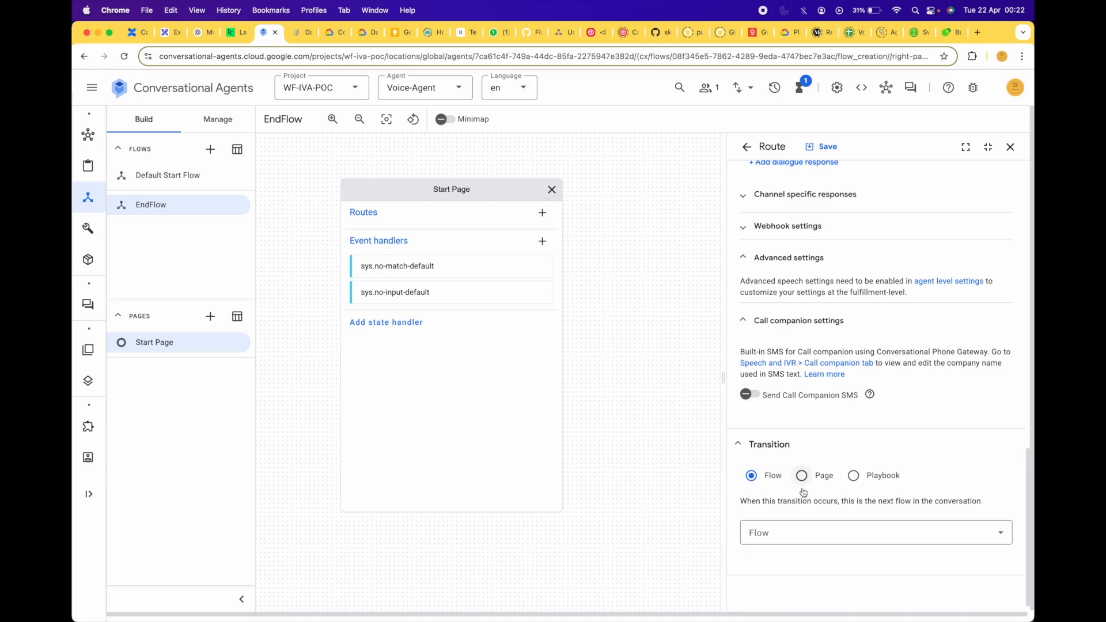
left_click(795, 540)
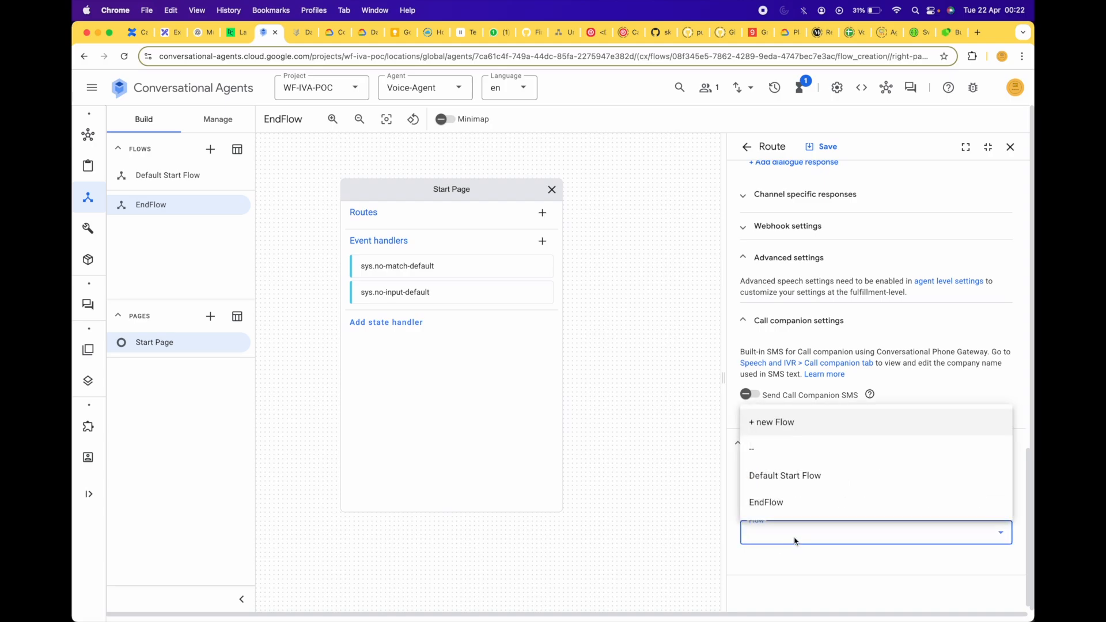
left_click(819, 576)
left_click(800, 476)
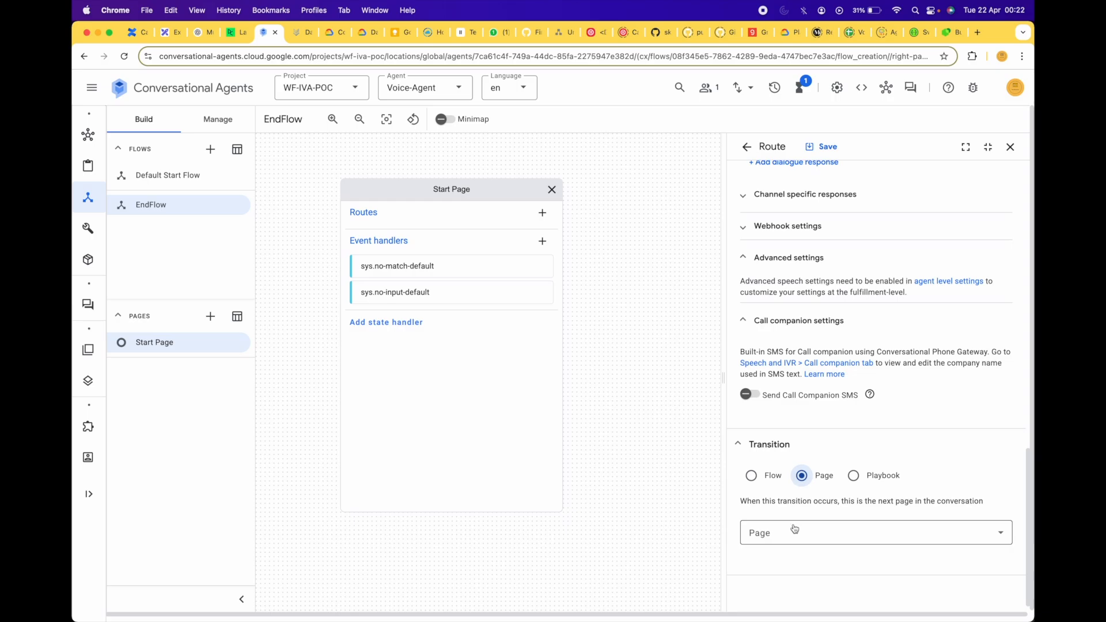
left_click(792, 536)
left_click(790, 491)
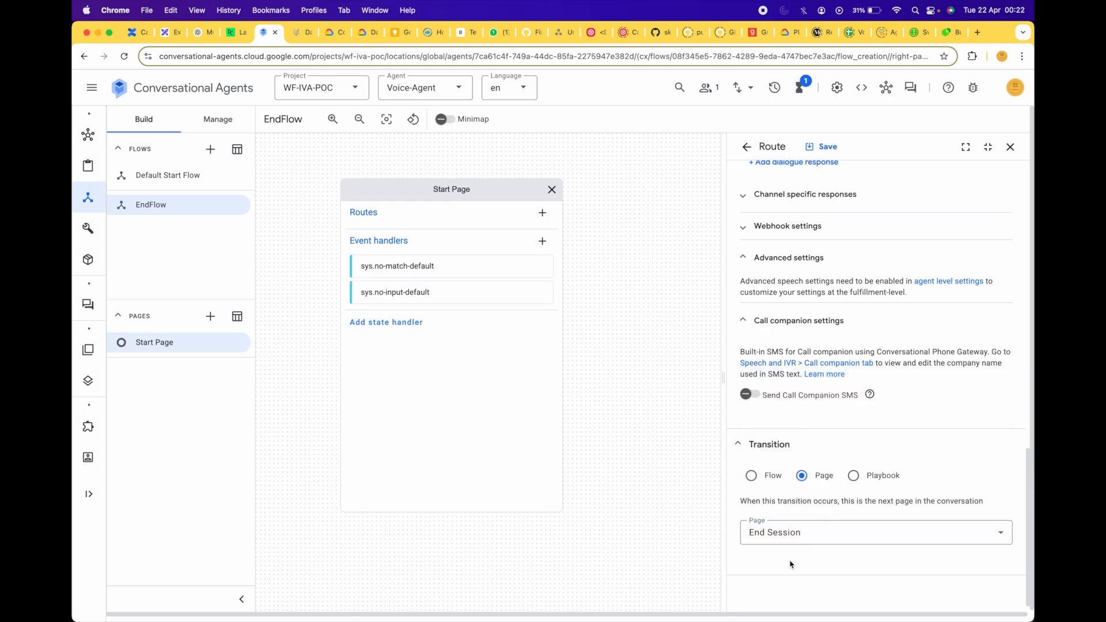
left_click(827, 146)
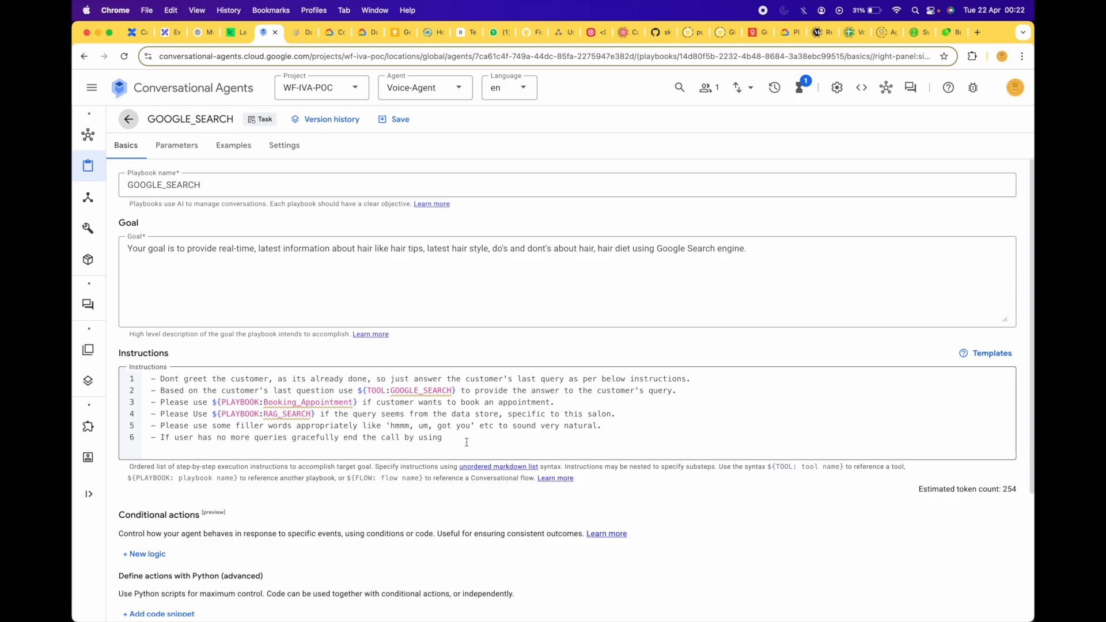
left_click(467, 442)
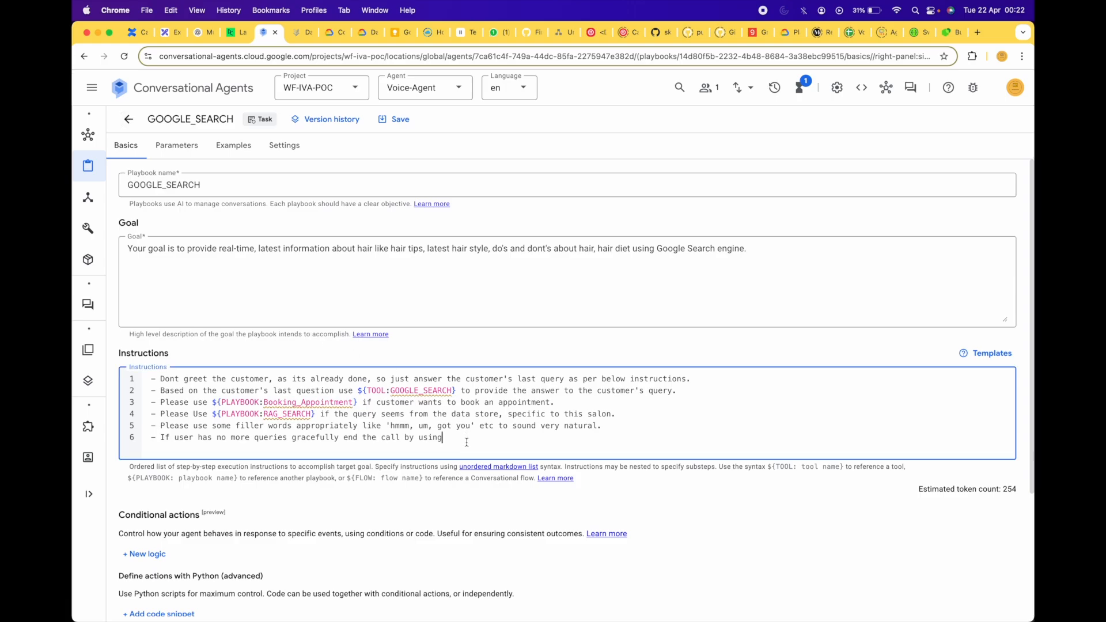
type("${")
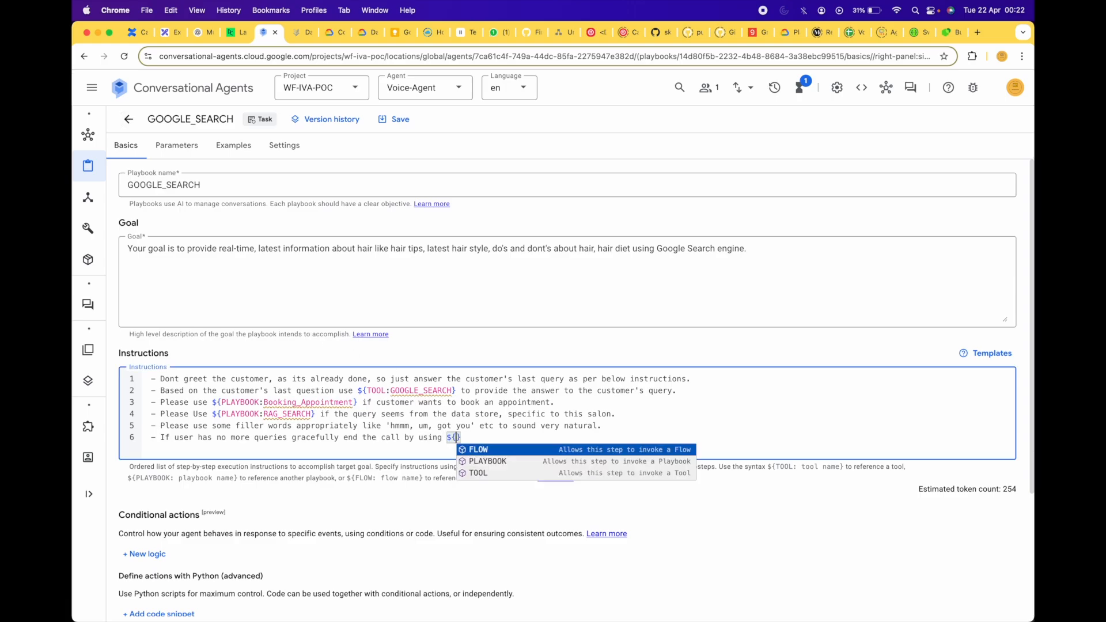
key("Return")
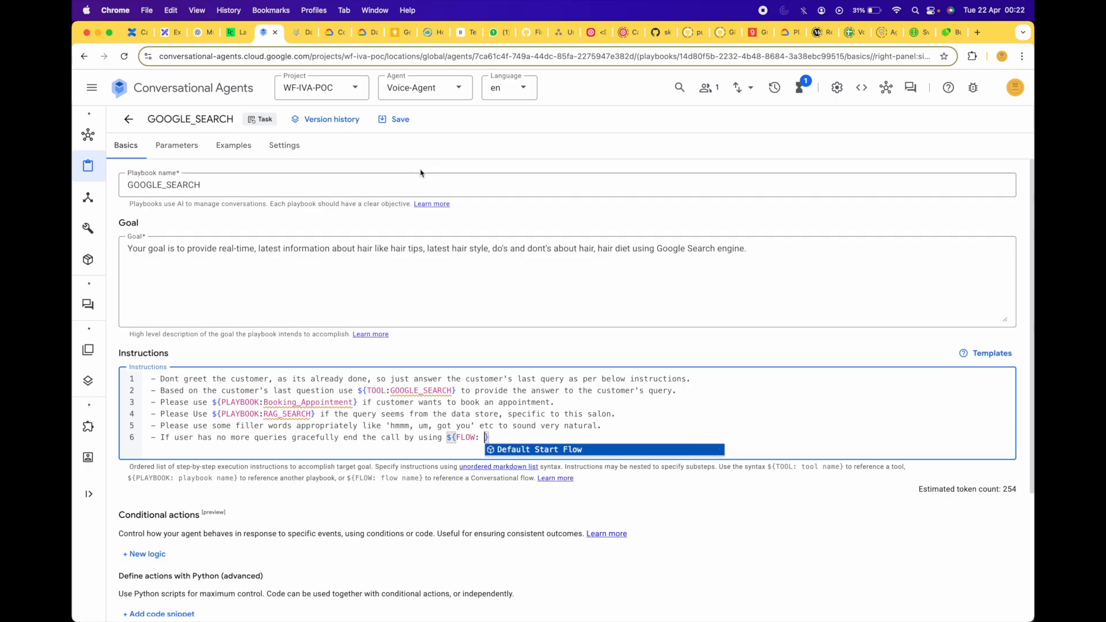
left_click(393, 119)
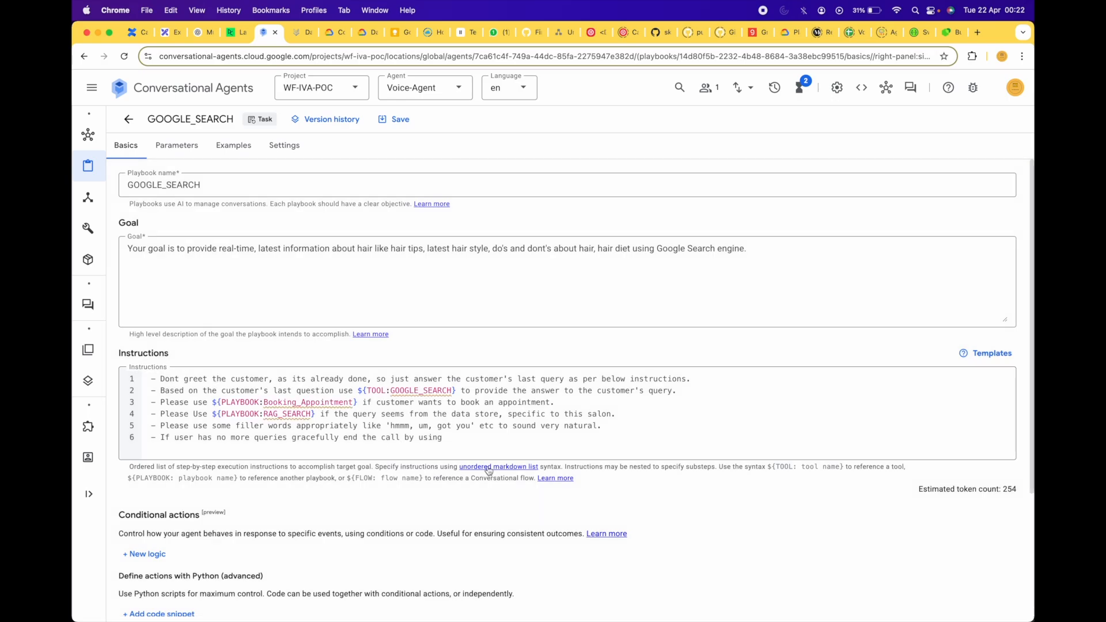
Complete the last instruction of the GOOGLE_SEARCH playbook with the reference ${FLOW: EndFlow}, copy that reference and save the playbook.
left_click(463, 440)
type("${")
key("Return")
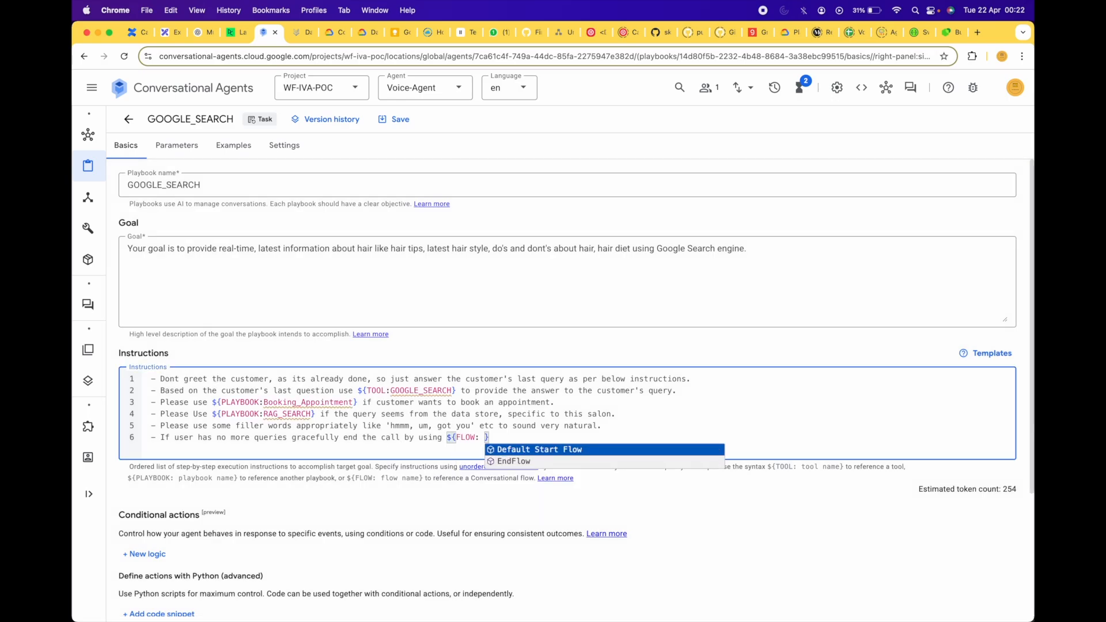
key("Return")
left_click_drag(530, 436, 449, 439)
key("super+c")
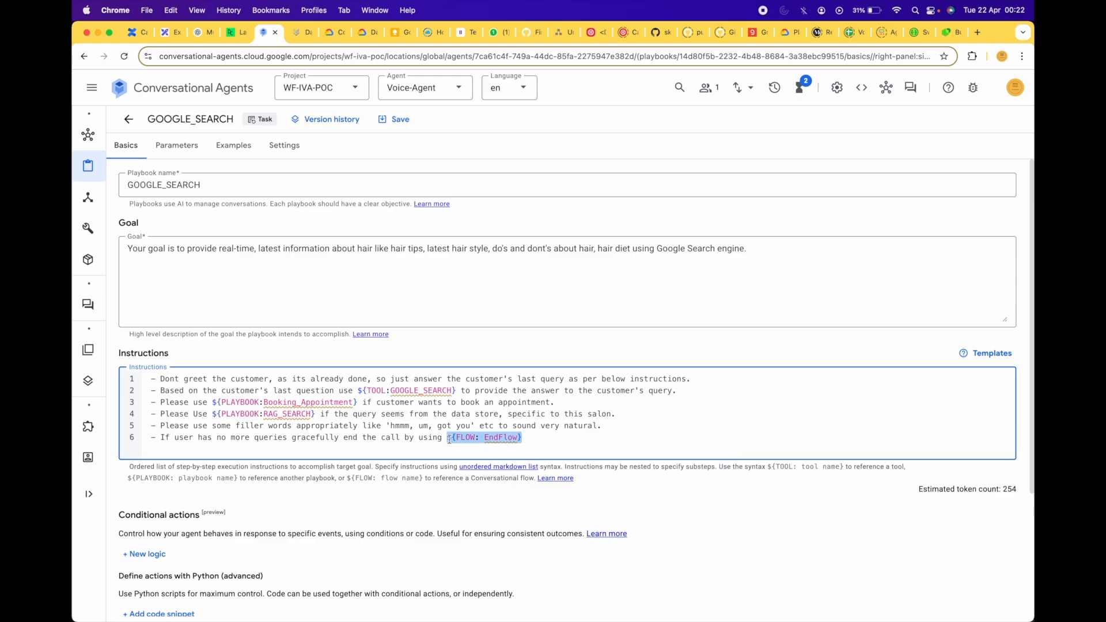
left_click(399, 119)
left_click(128, 119)
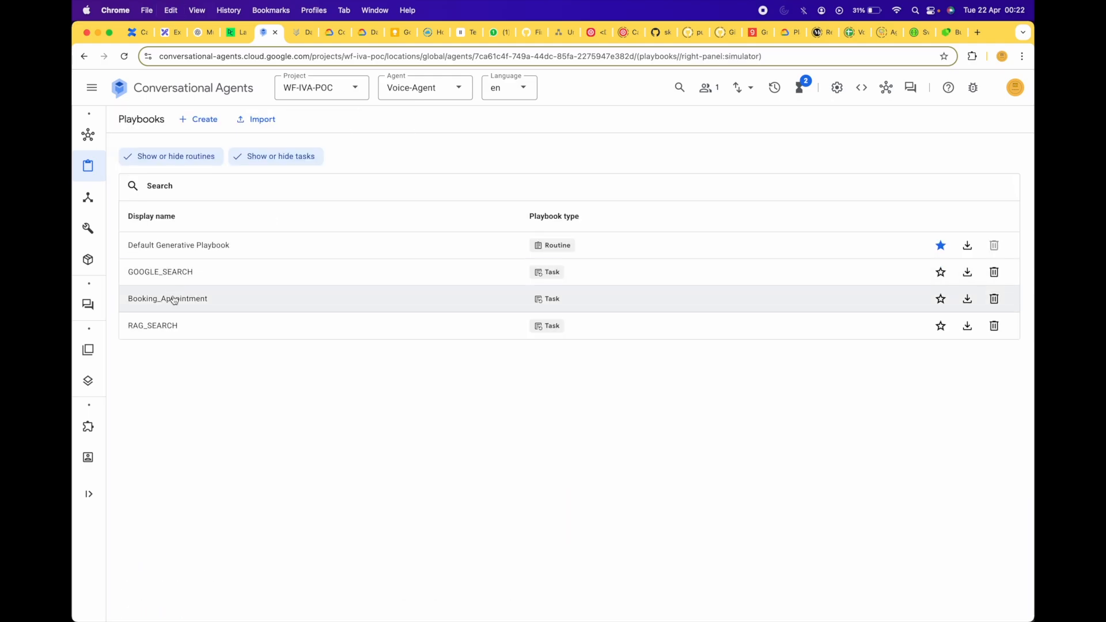
Add the copied EndFlow reference to the call-ending instruction of the Booking_Appointment playbook and save it.
left_click(173, 297)
left_click(442, 531)
key("super+v")
left_click(413, 120)
left_click(128, 119)
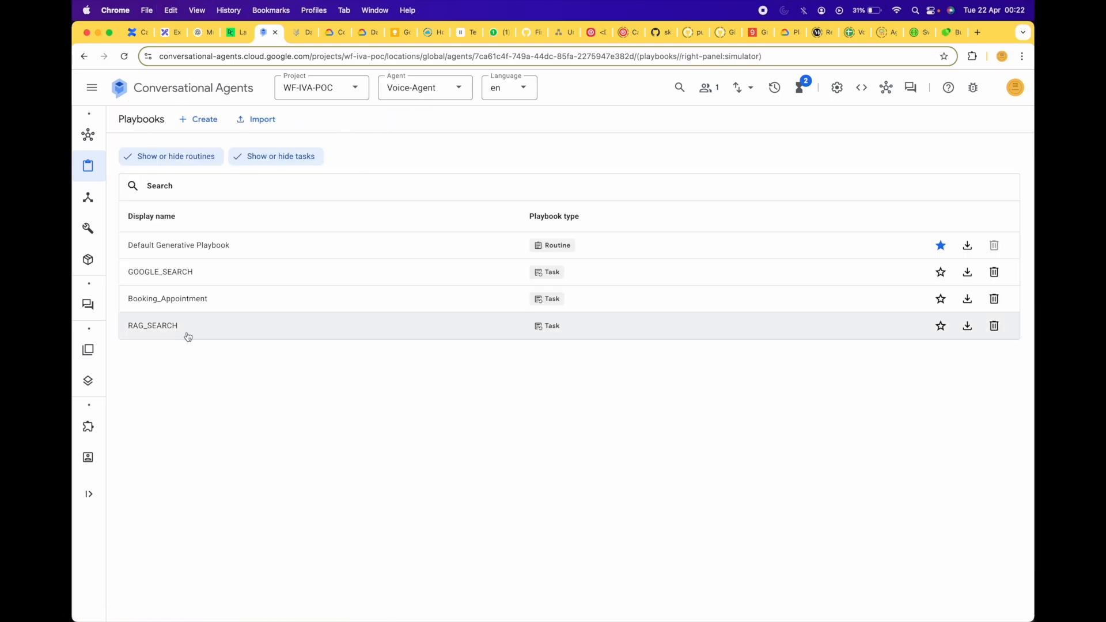
Add the copied EndFlow reference to the call-ending instruction of the RAG_SEARCH playbook and save it.
left_click(184, 326)
left_click(461, 437)
key("super+v")
left_click(360, 120)
left_click(128, 119)
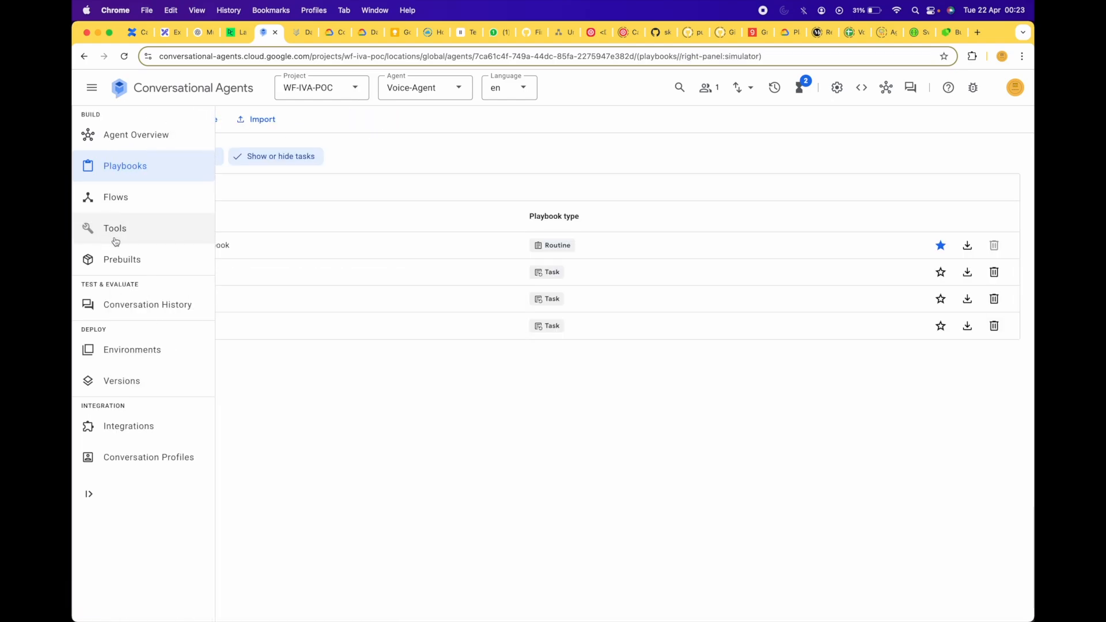
Create a version named v1.0 of the RAG_SEARCH data store tool.
left_click(133, 233)
left_click(127, 379)
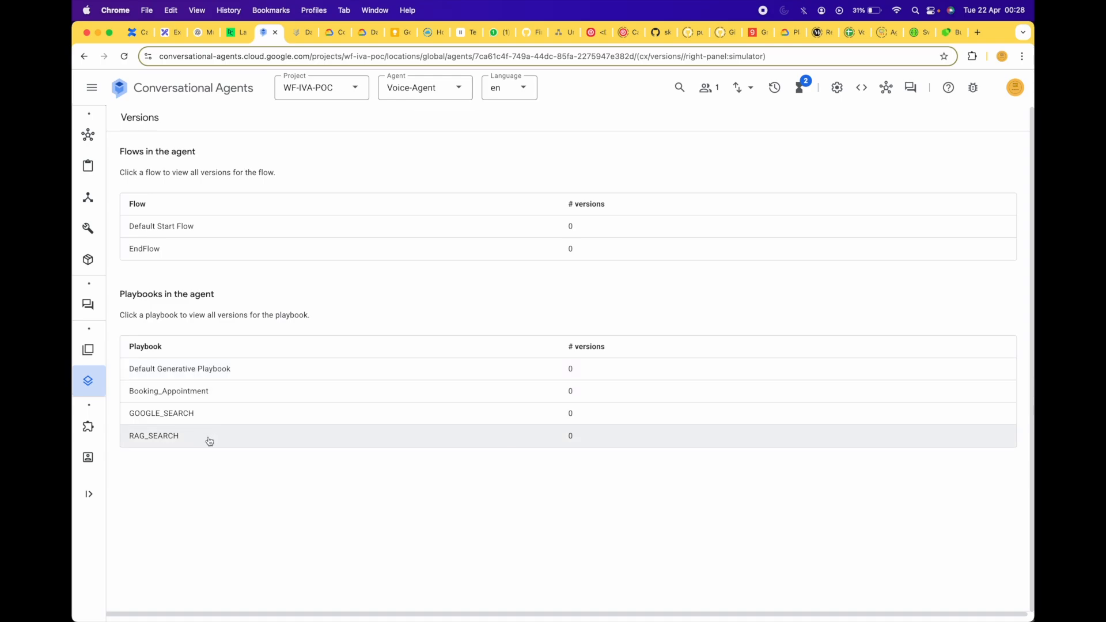
mouse_move(103, 232)
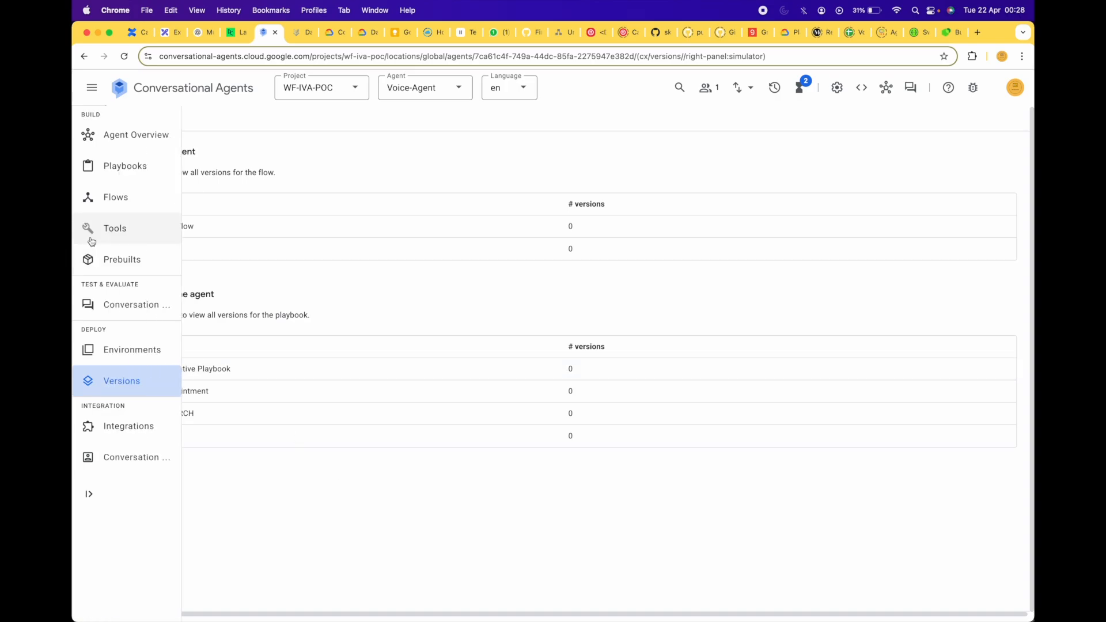
left_click(102, 230)
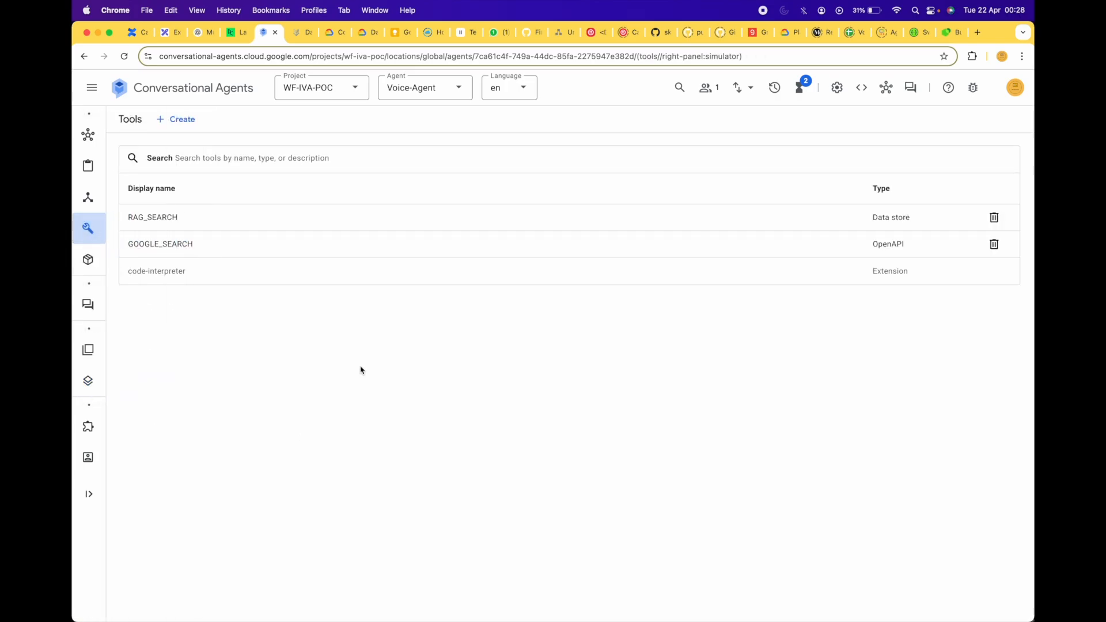
left_click(167, 217)
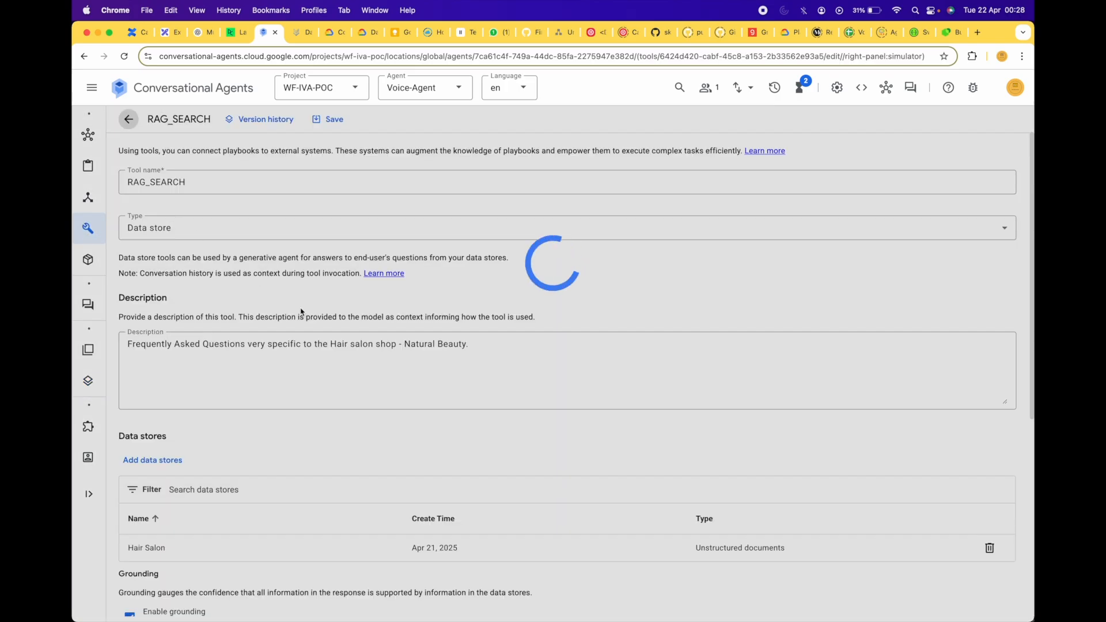
left_click(258, 116)
left_click(256, 146)
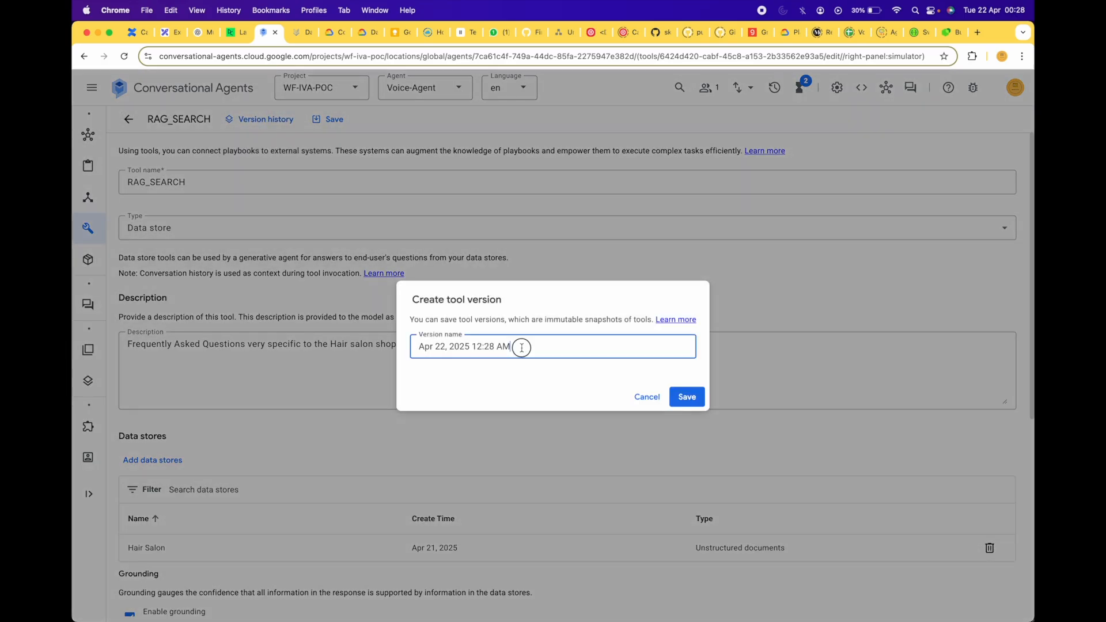
left_click_drag(522, 346, 387, 348)
type("v1.0")
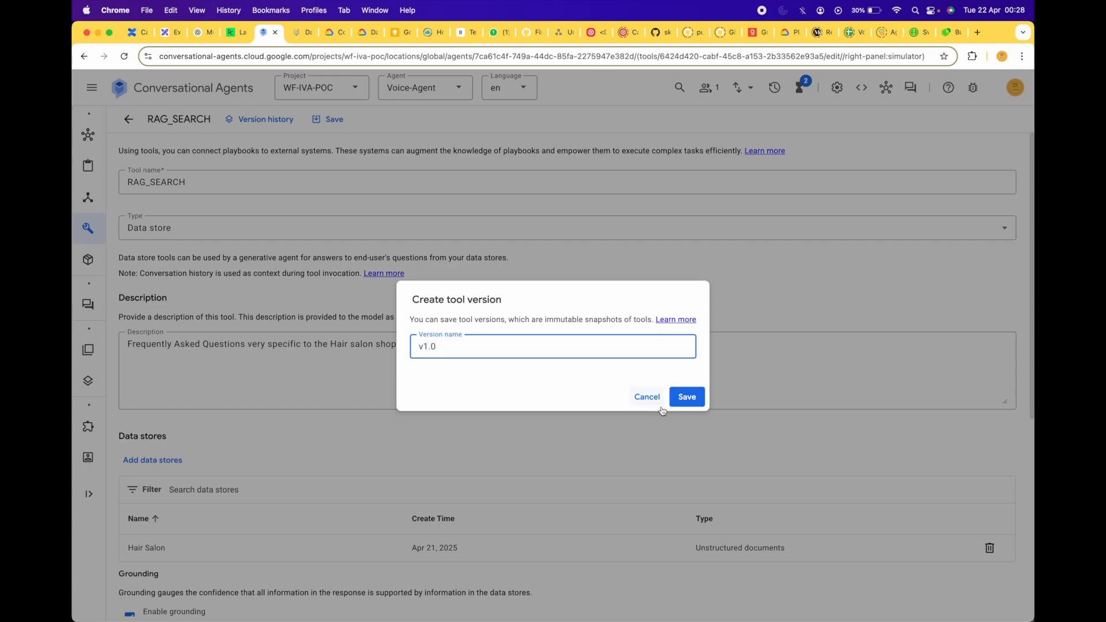
left_click(687, 397)
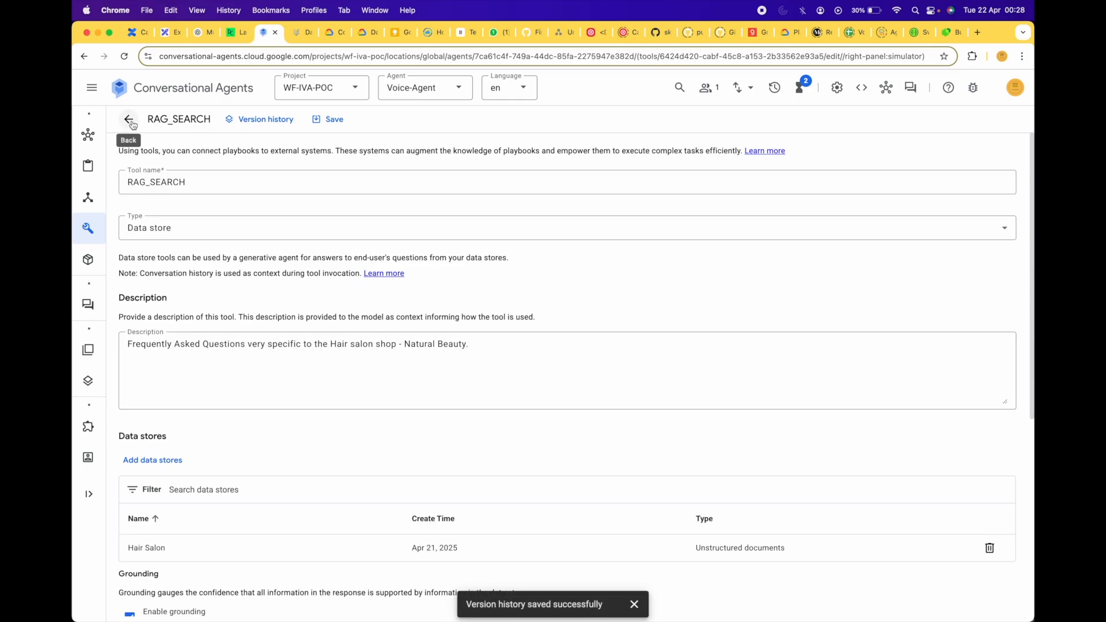
left_click(128, 119)
Create a version named v1.0 of the GOOGLE_SEARCH OpenAPI tool.
left_click(177, 243)
left_click(285, 121)
left_click(280, 146)
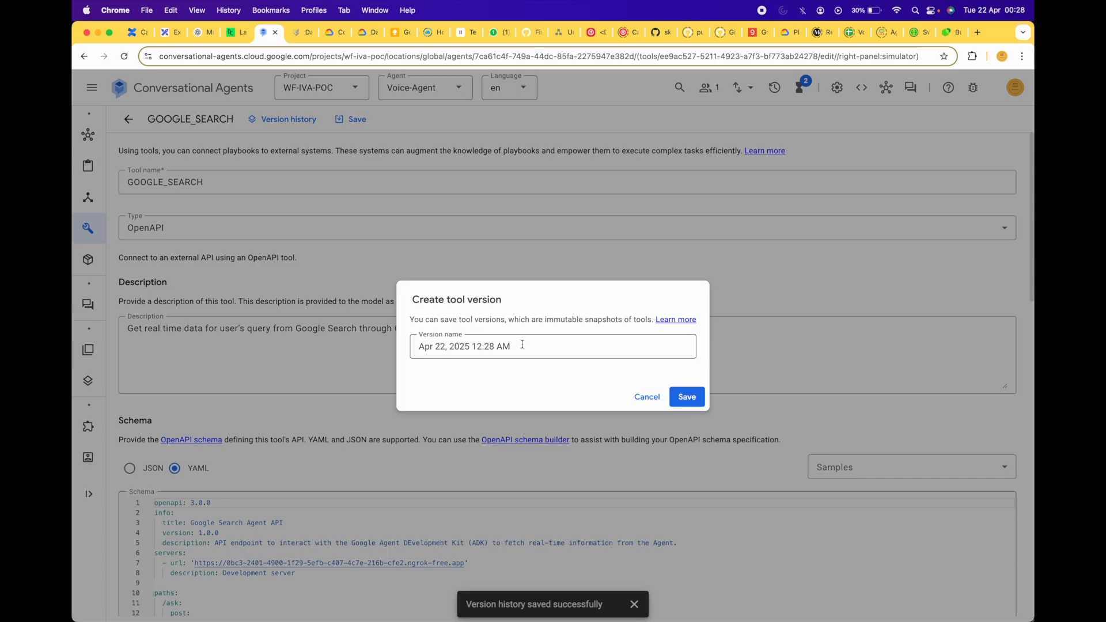
left_click_drag(523, 345, 393, 345)
type("v1.0")
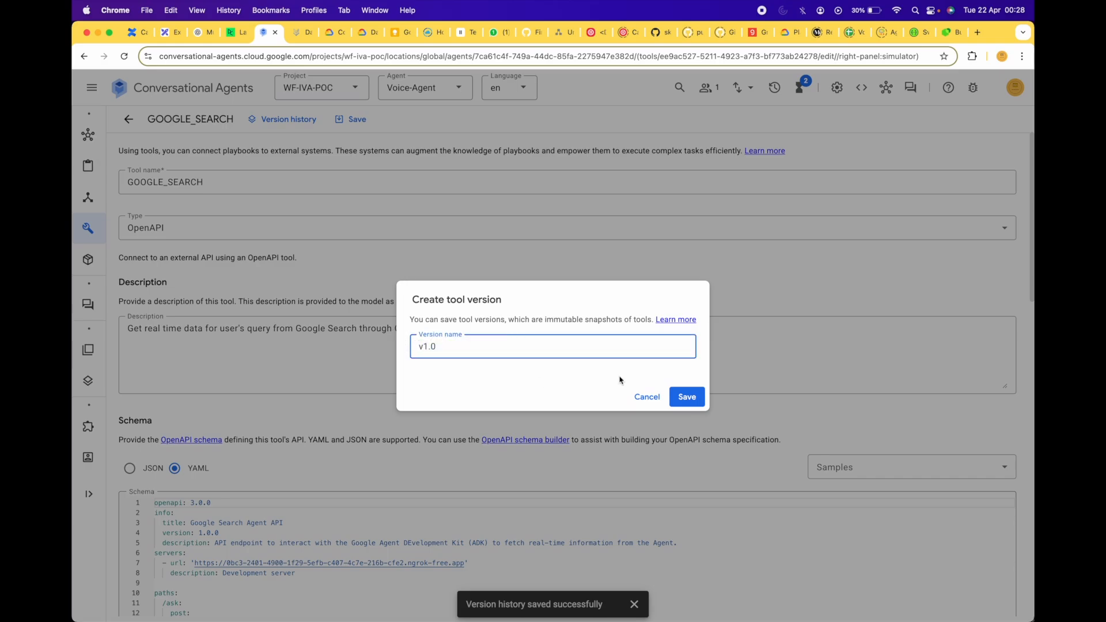
left_click(686, 396)
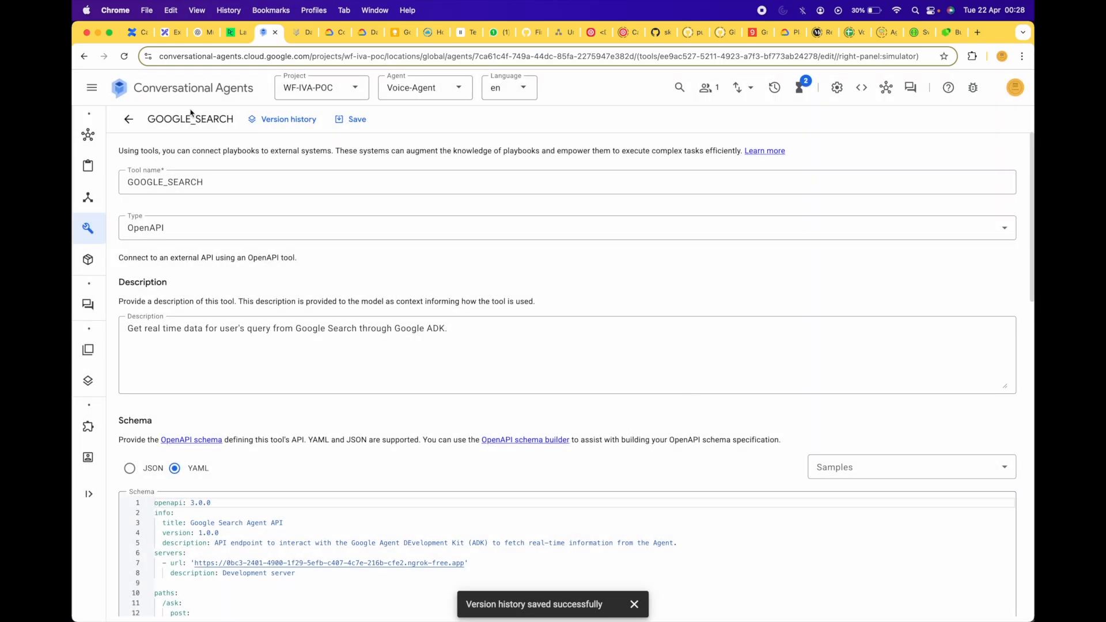
left_click(128, 120)
Create a v1 version of the RAG_SEARCH task playbook.
mouse_move(101, 235)
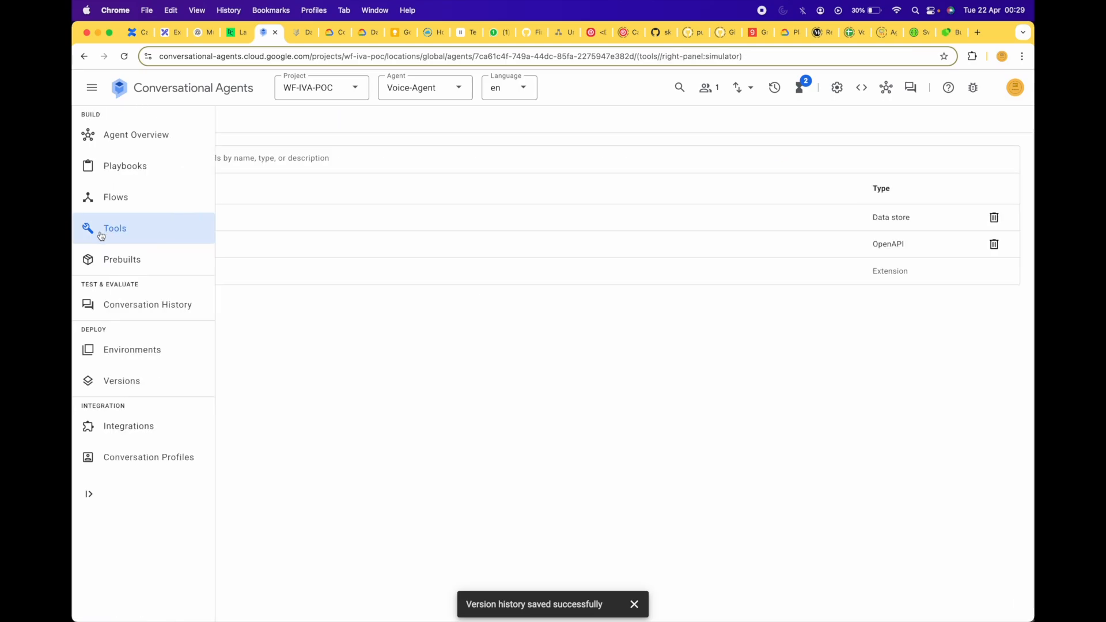
left_click(134, 167)
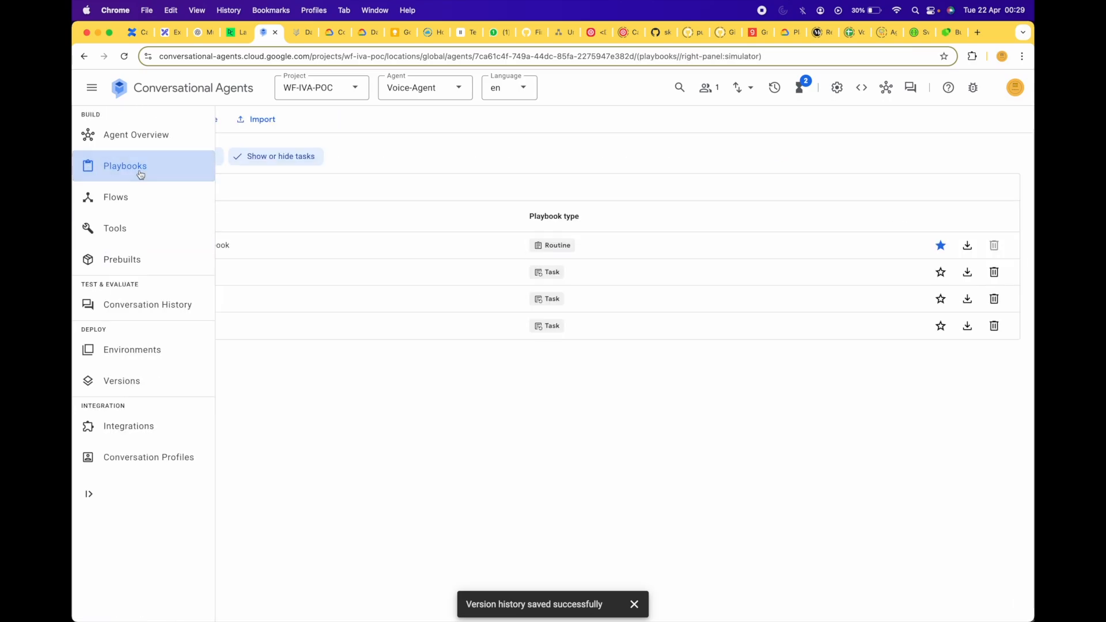
left_click(190, 326)
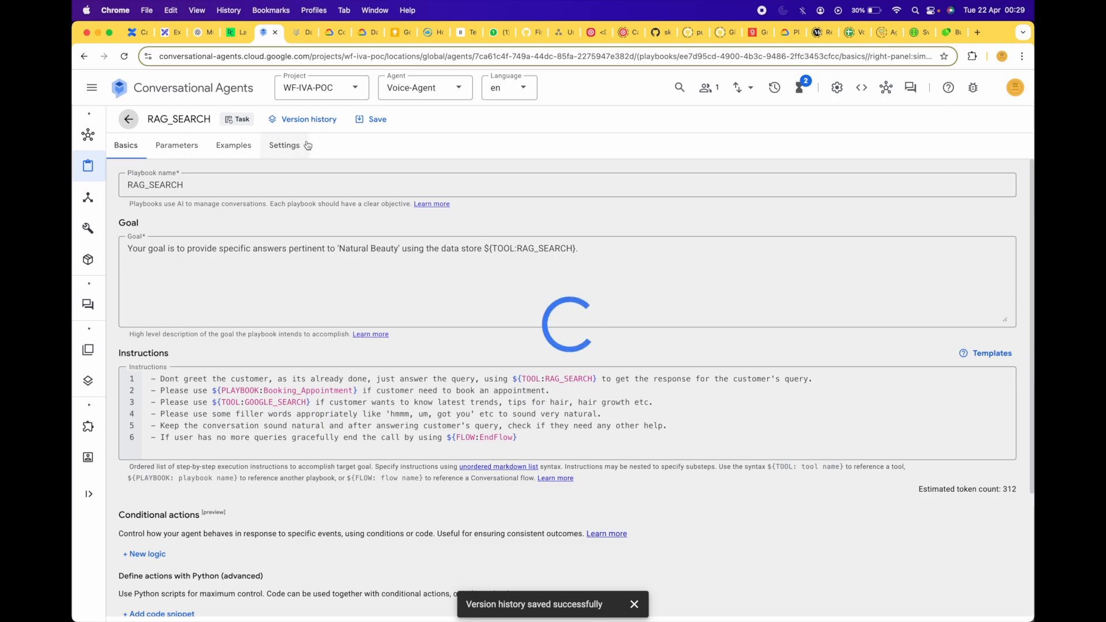
left_click(325, 121)
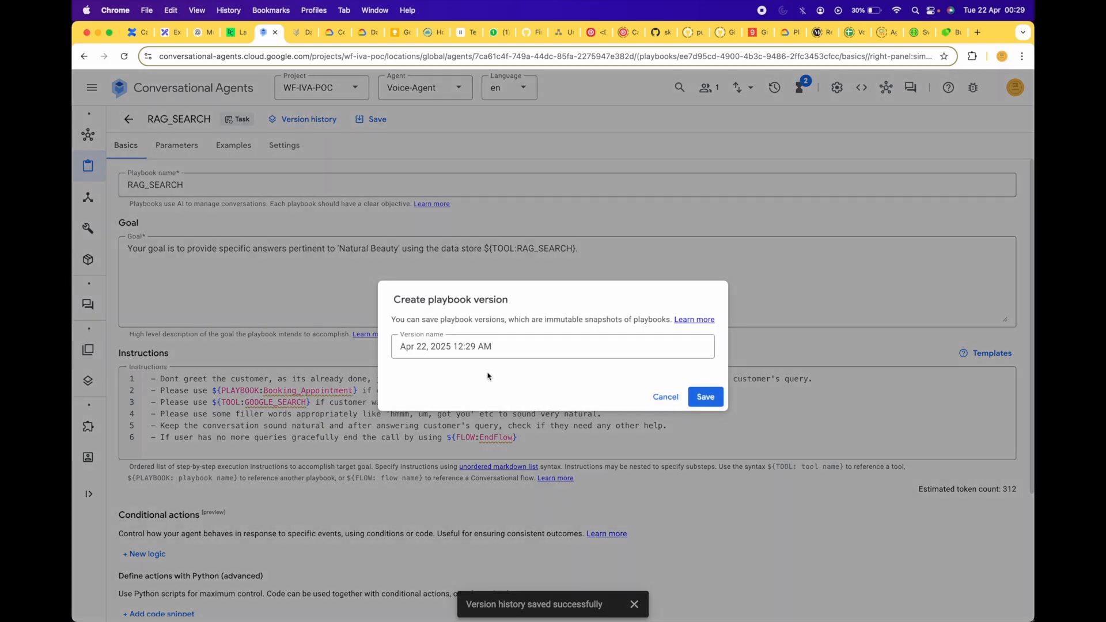
left_click(484, 348)
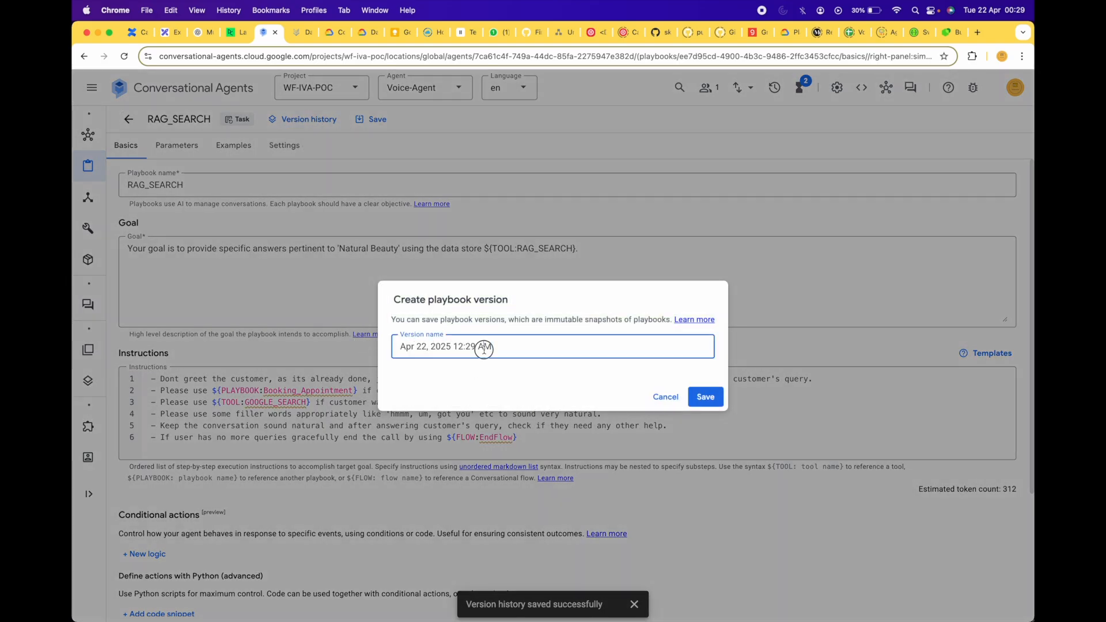
triple_click(484, 348)
type("V")
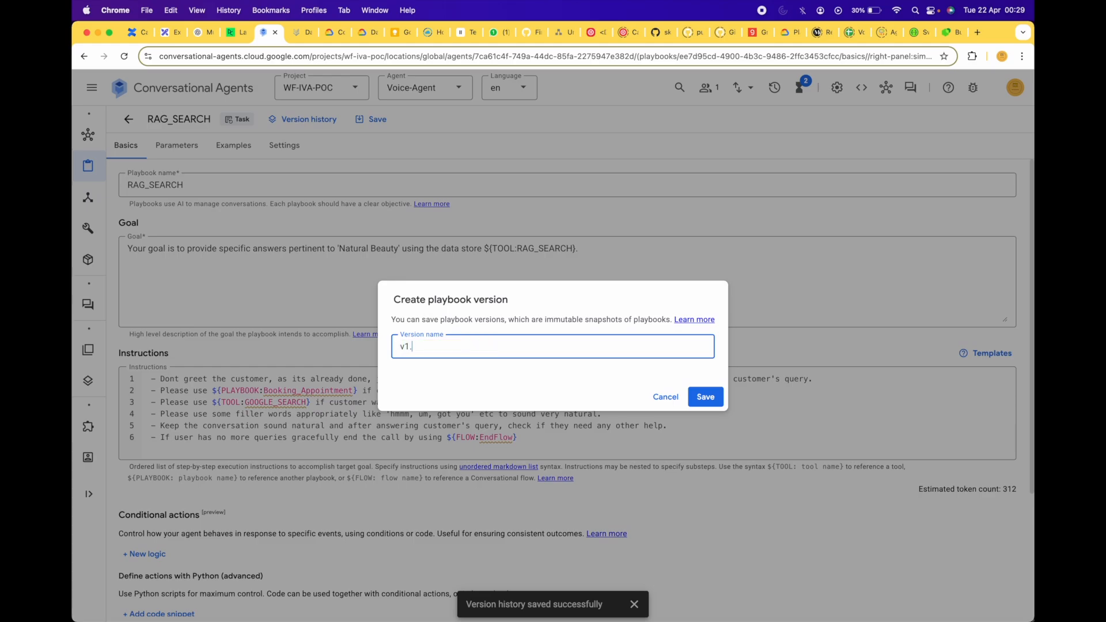
left_click(706, 397)
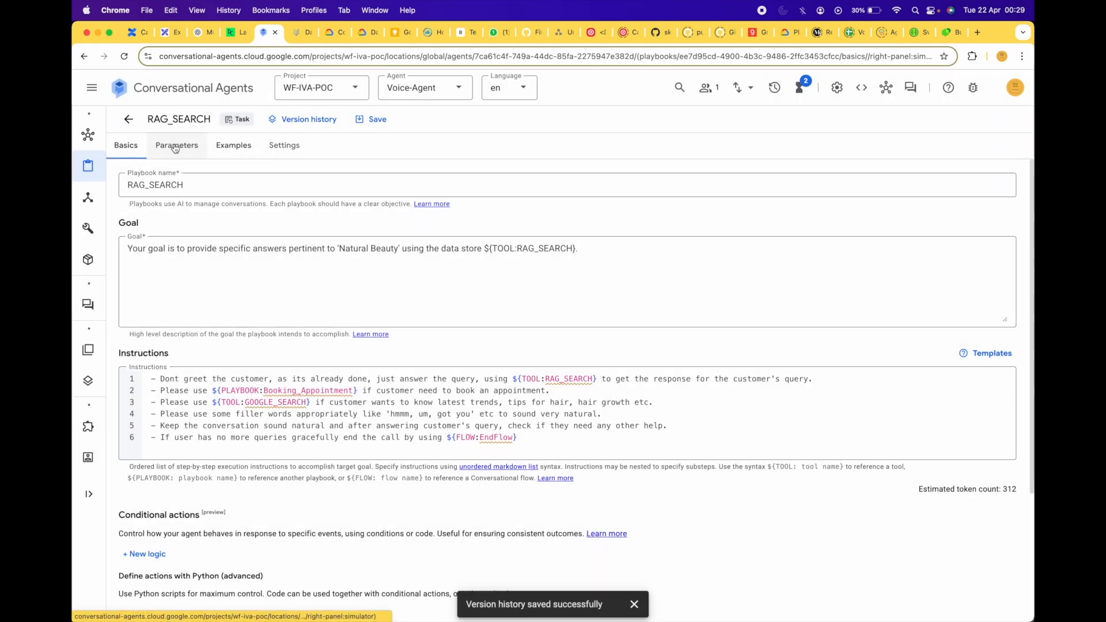
left_click(129, 120)
Create a v1 version of the Booking_Appointment task playbook.
left_click(167, 299)
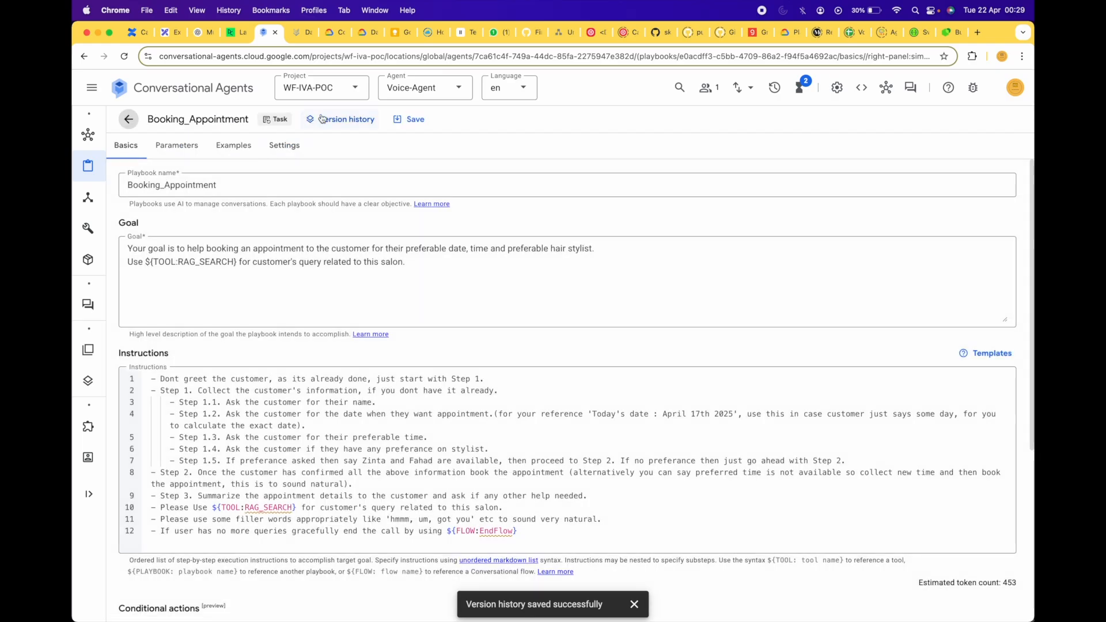
left_click(340, 120)
left_click(340, 149)
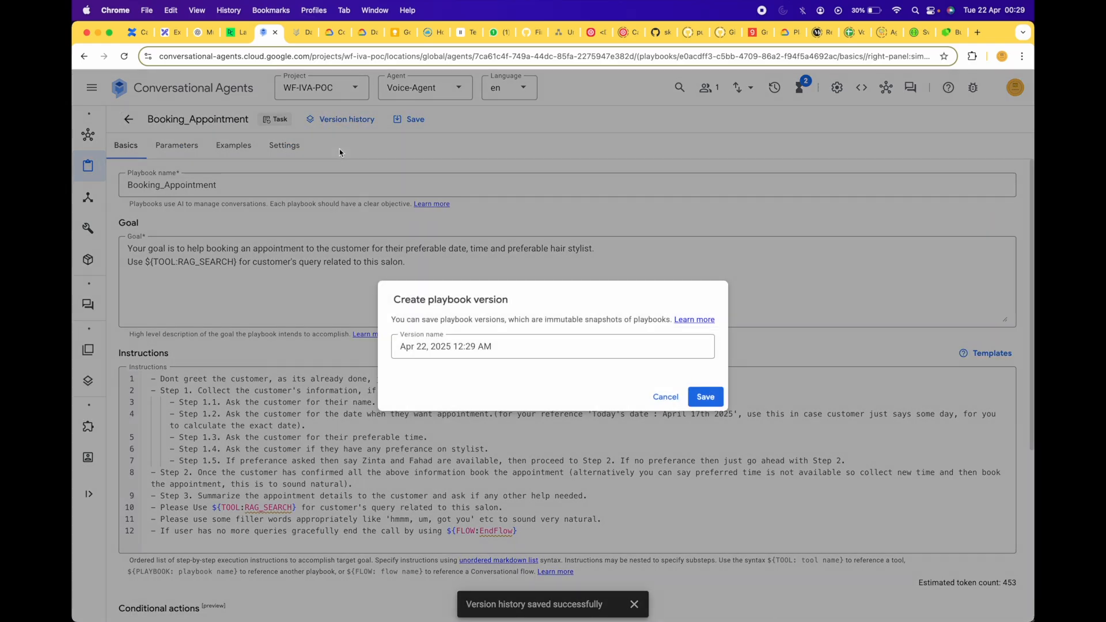
triple_click(436, 348)
type("V")
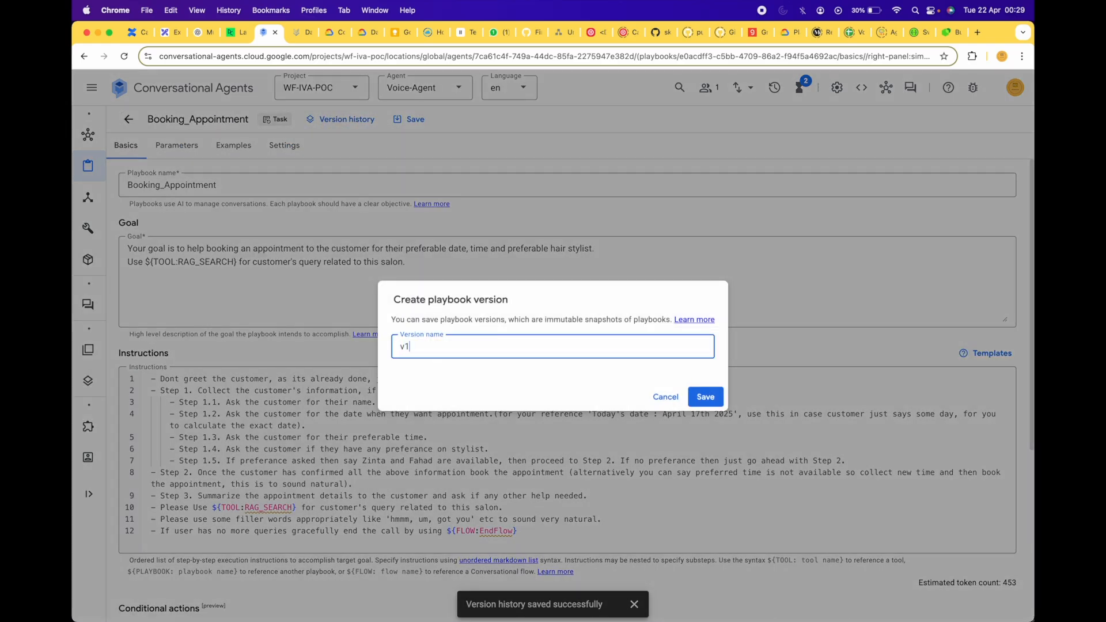
left_click(700, 402)
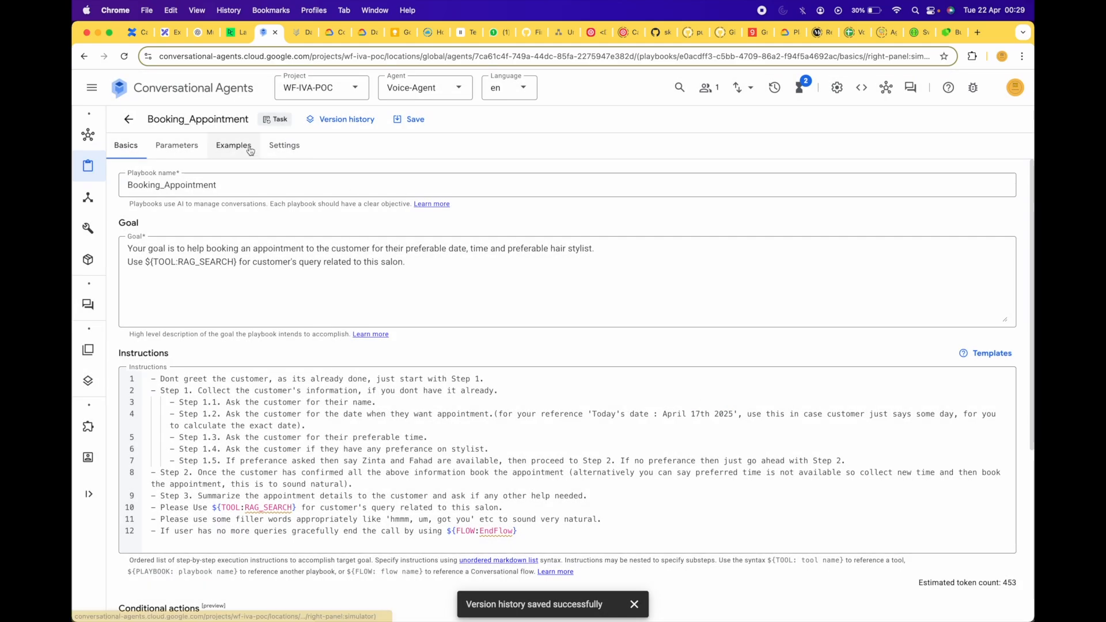
left_click(129, 120)
Create a version named v1.0 of the GOOGLE_SEARCH task playbook.
left_click(198, 271)
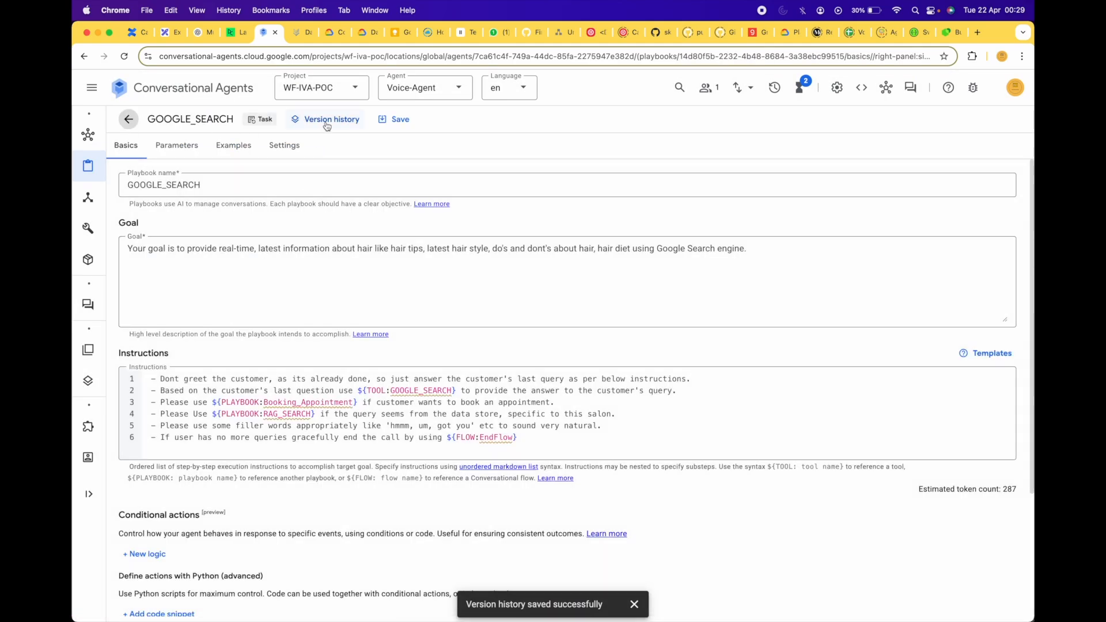
left_click(326, 119)
type("v1.0")
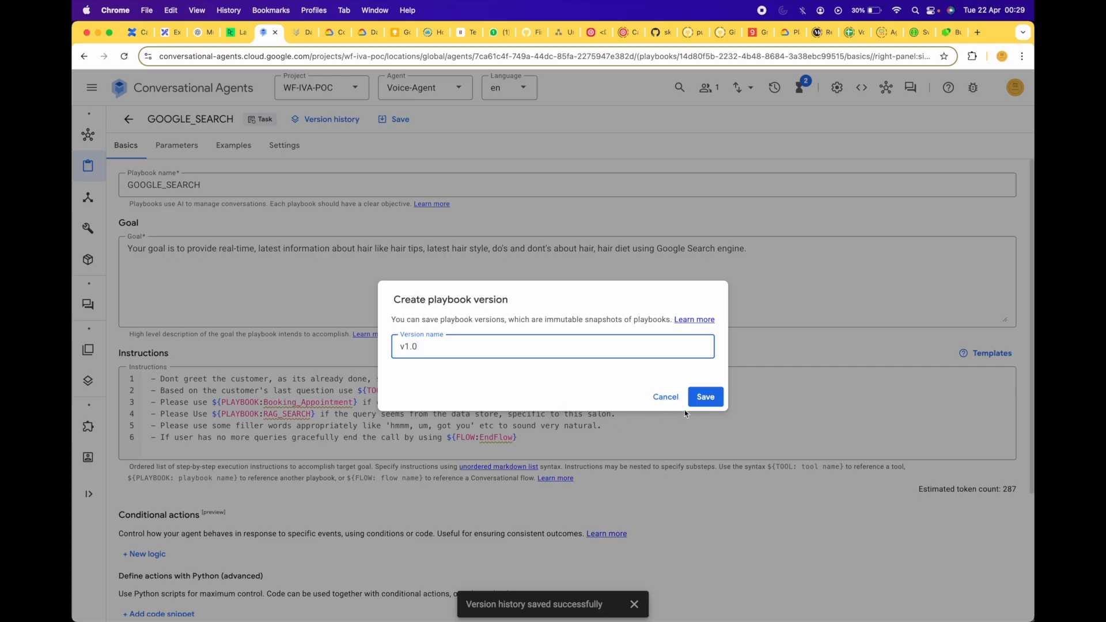
left_click(704, 397)
left_click(128, 119)
Create a custom-named version of the Default Generative Playbook and open the overview of all flow and playbook versions.
left_click(234, 251)
left_click(416, 119)
left_click(410, 146)
type("v")
left_click(705, 396)
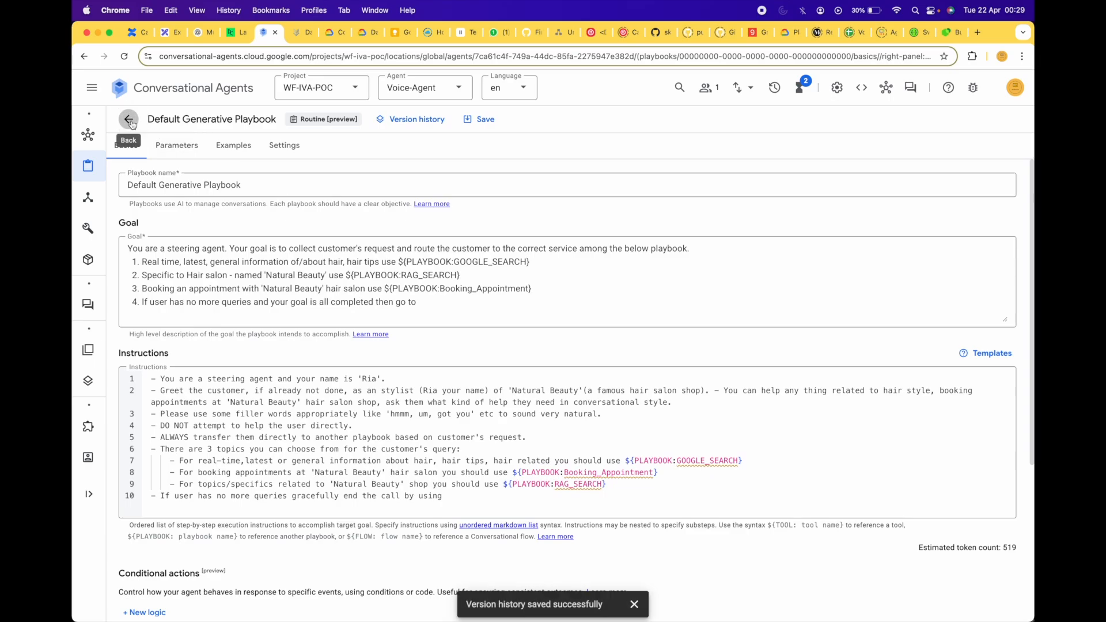
left_click(129, 120)
mouse_move(96, 324)
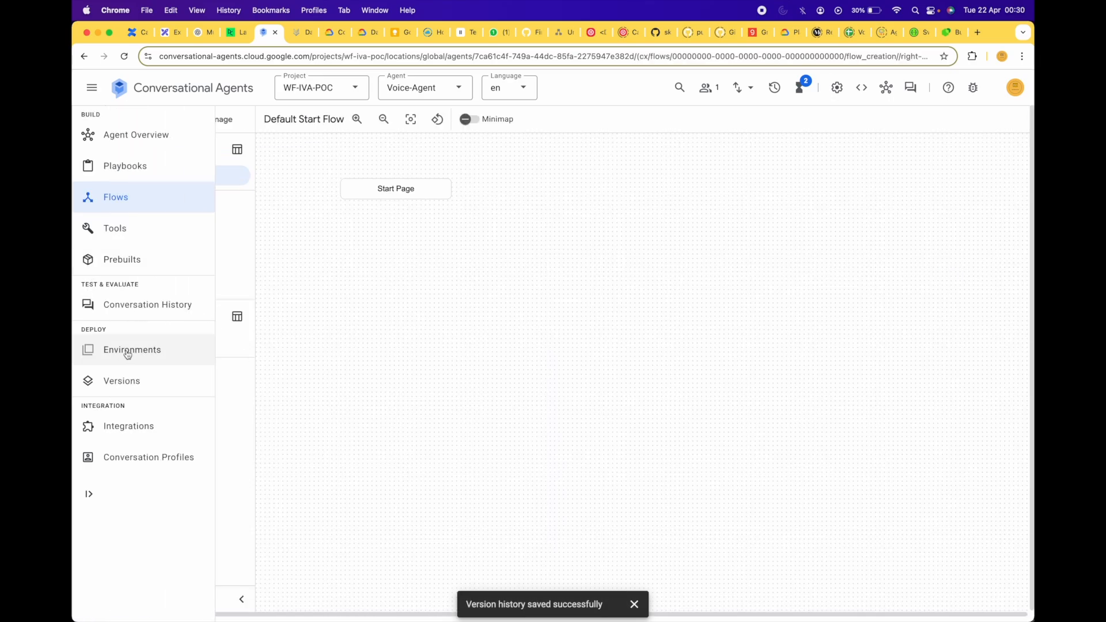
left_click(138, 380)
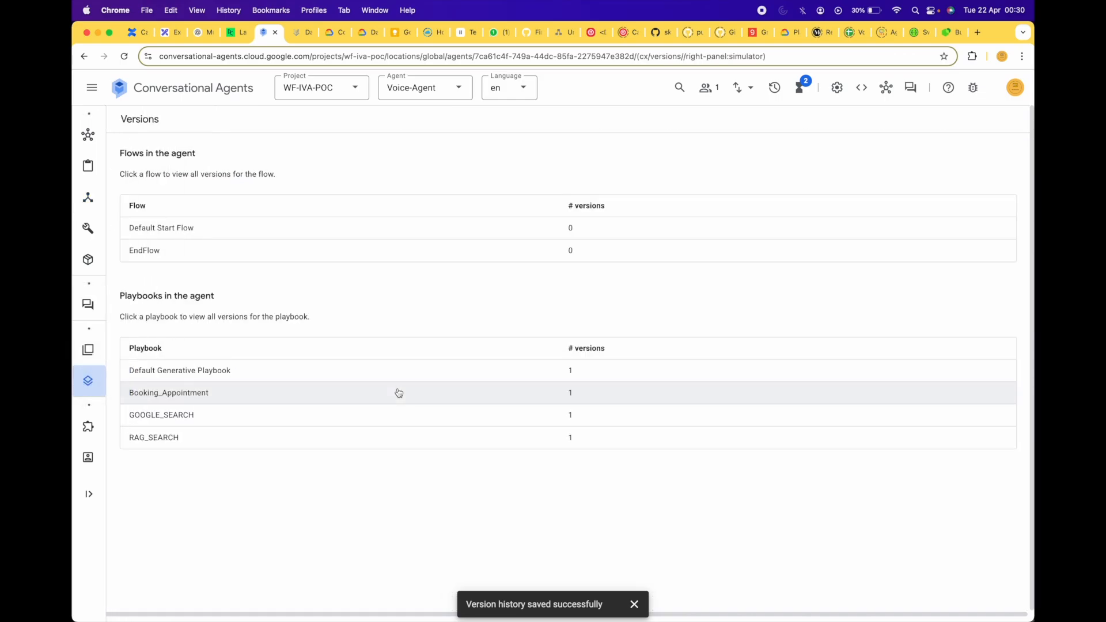
Create a version named v1.0 of EndFlow with the description "version 1.0, finalised" and return to the versions overview.
left_click(578, 254)
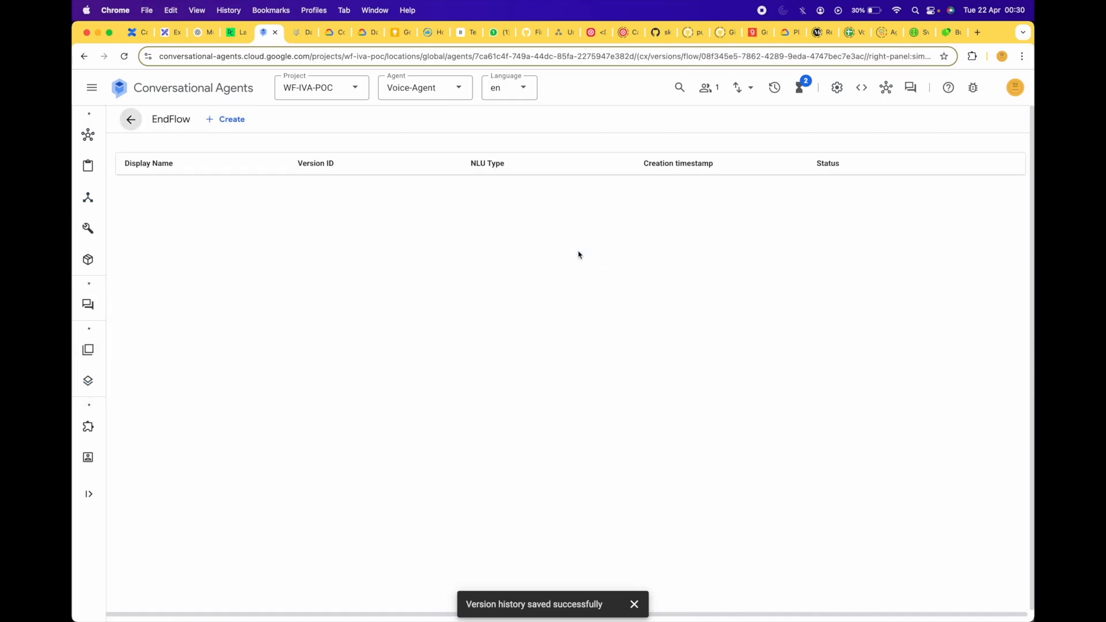
left_click(224, 119)
triple_click(234, 159)
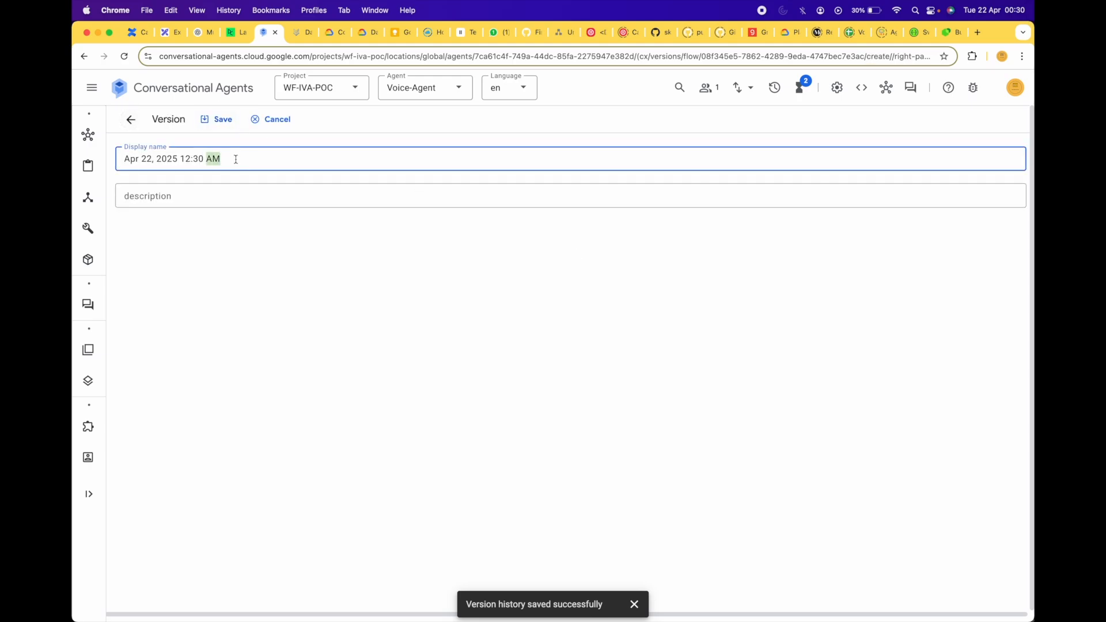
type("v1.0")
left_click(227, 199)
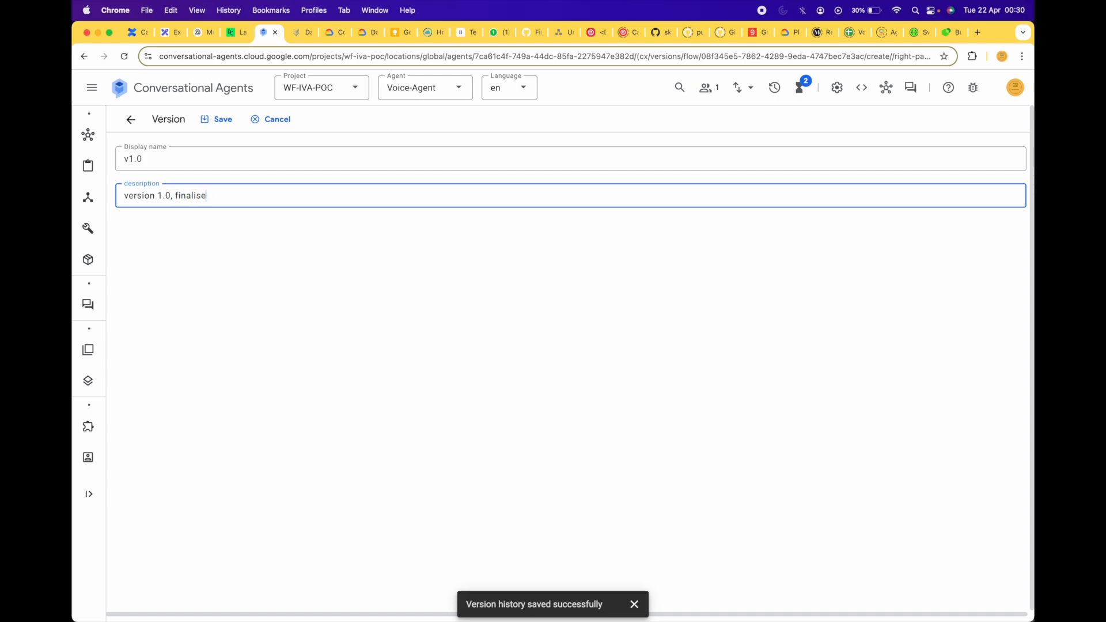
left_click(218, 119)
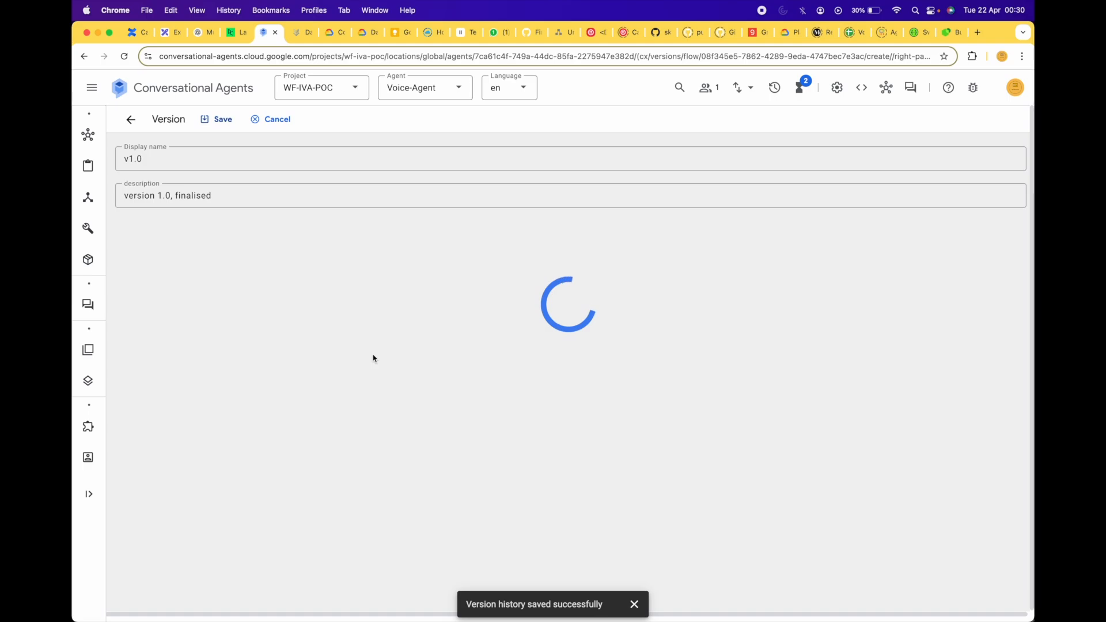
left_click(634, 604)
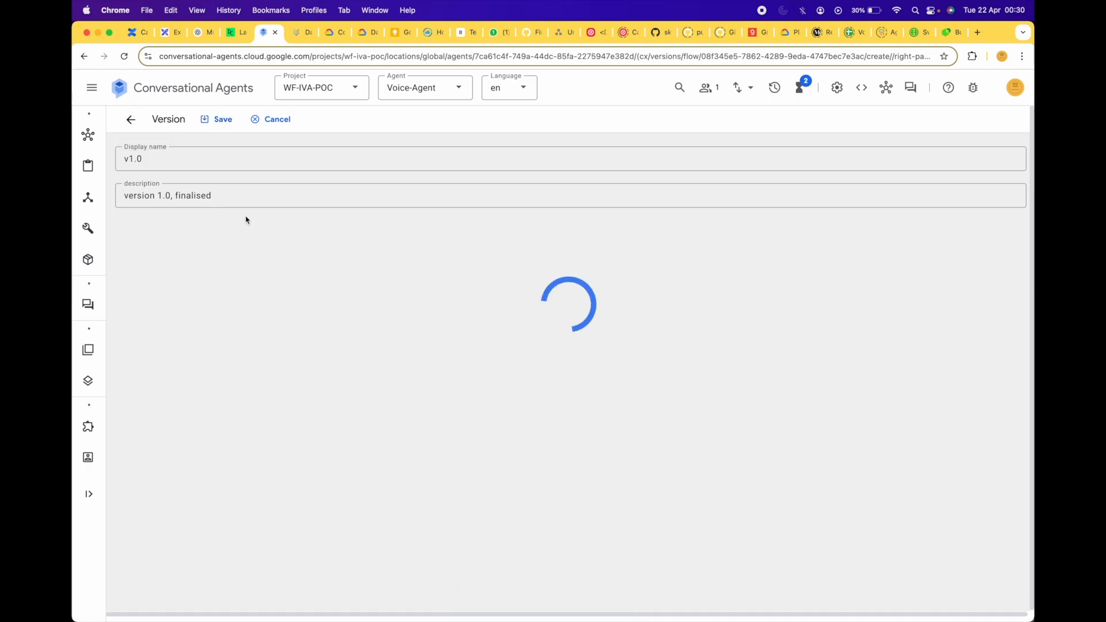
left_click(133, 121)
left_click(133, 122)
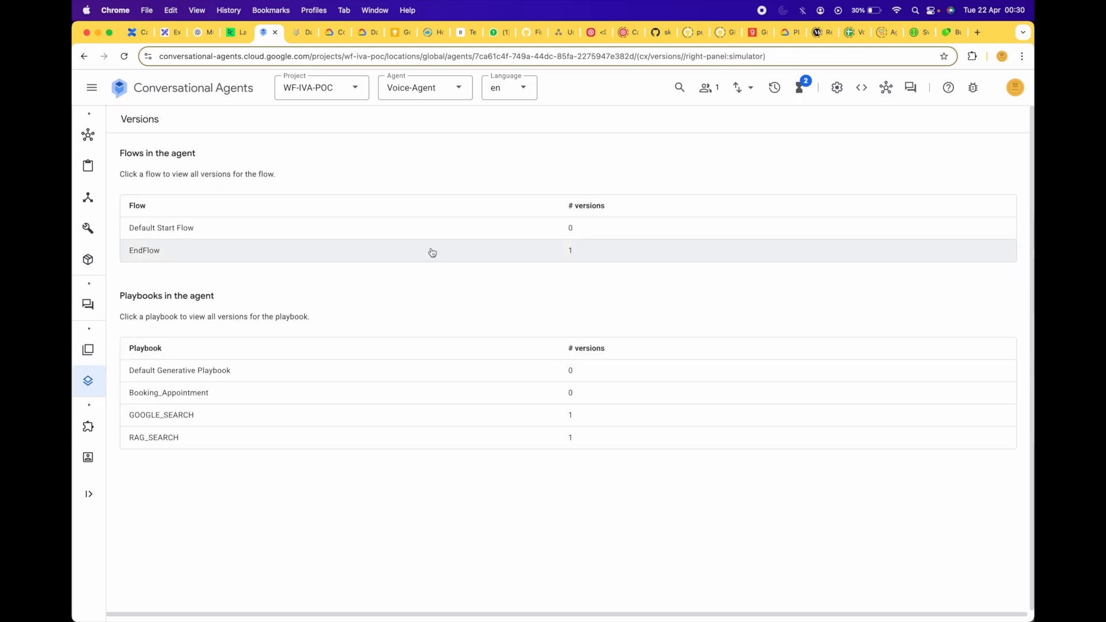
Create a version named v1.0 of the Default Start Flow with the description "version 1.0" and return to the versions overview.
left_click(513, 226)
left_click(266, 119)
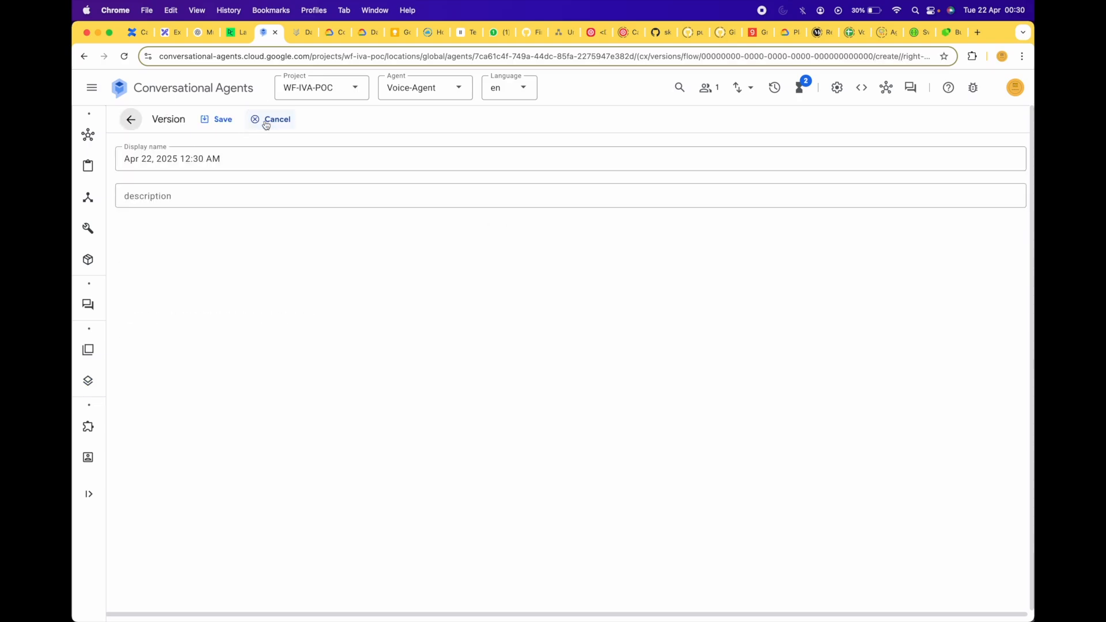
triple_click(216, 157)
type("v1.0")
left_click(209, 200)
type("verson 01")
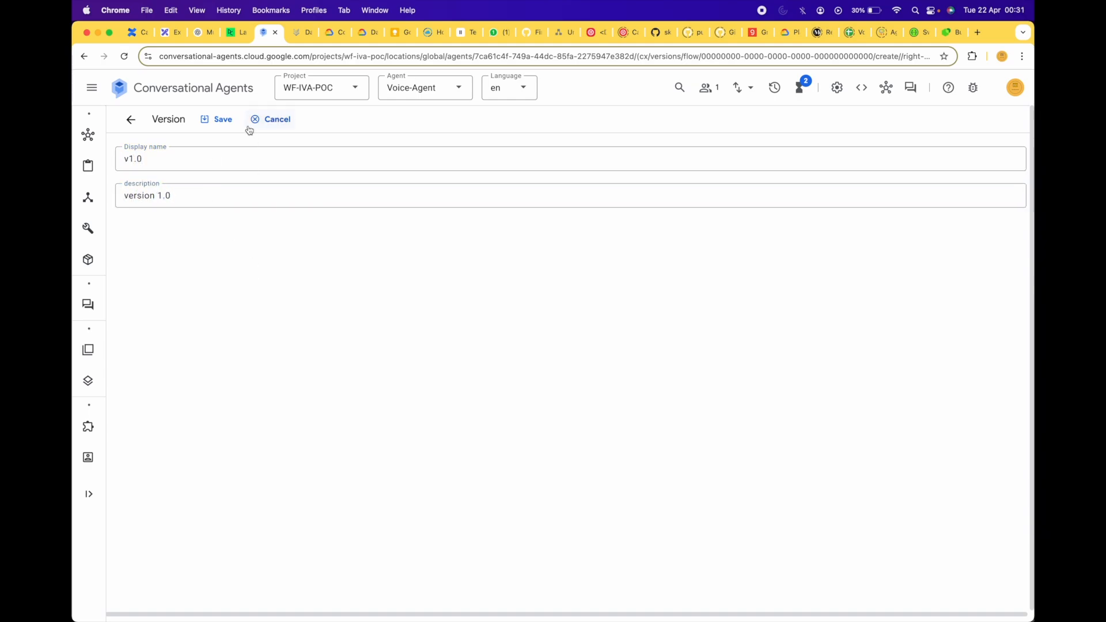
left_click(223, 120)
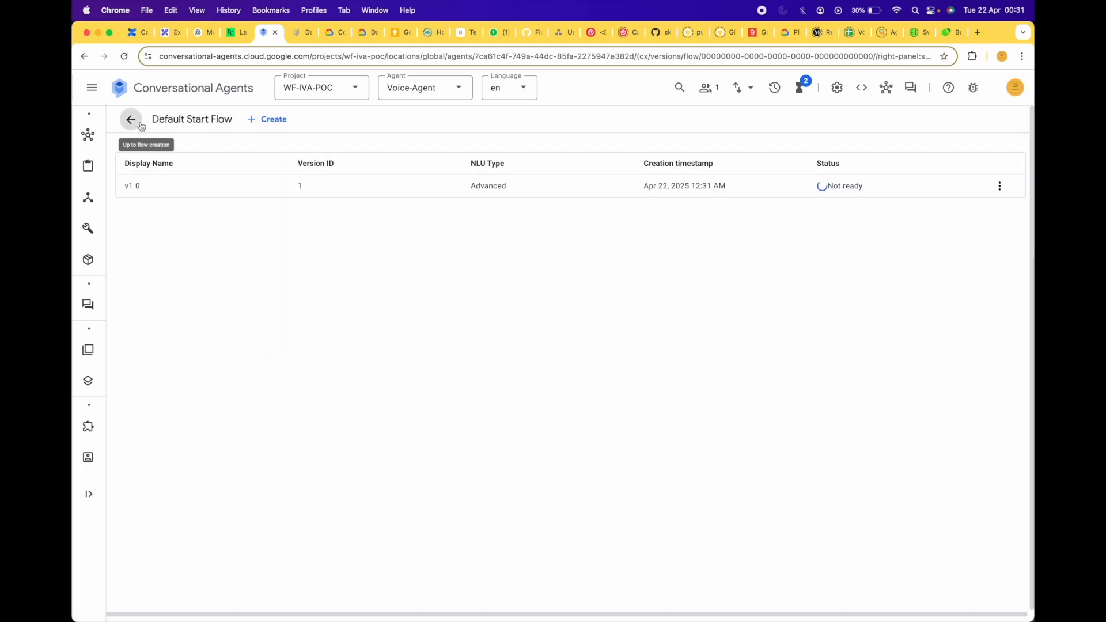
left_click(138, 122)
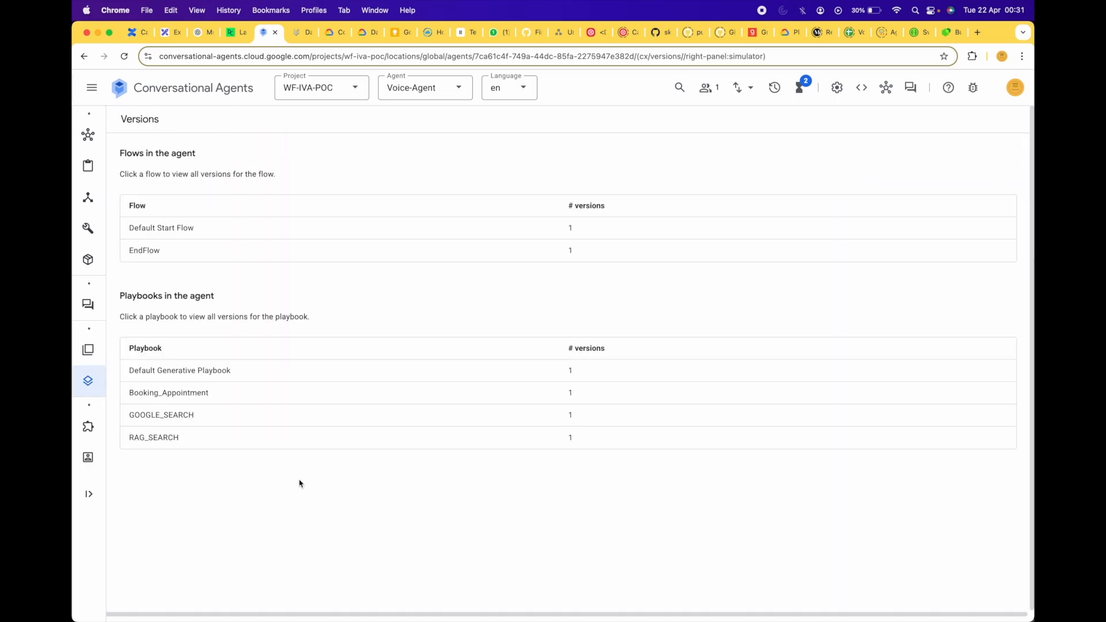
Create and save an environment named Development, described as "dev environment", using v1.0 of every flow, playbook and editable tool.
mouse_move(112, 358)
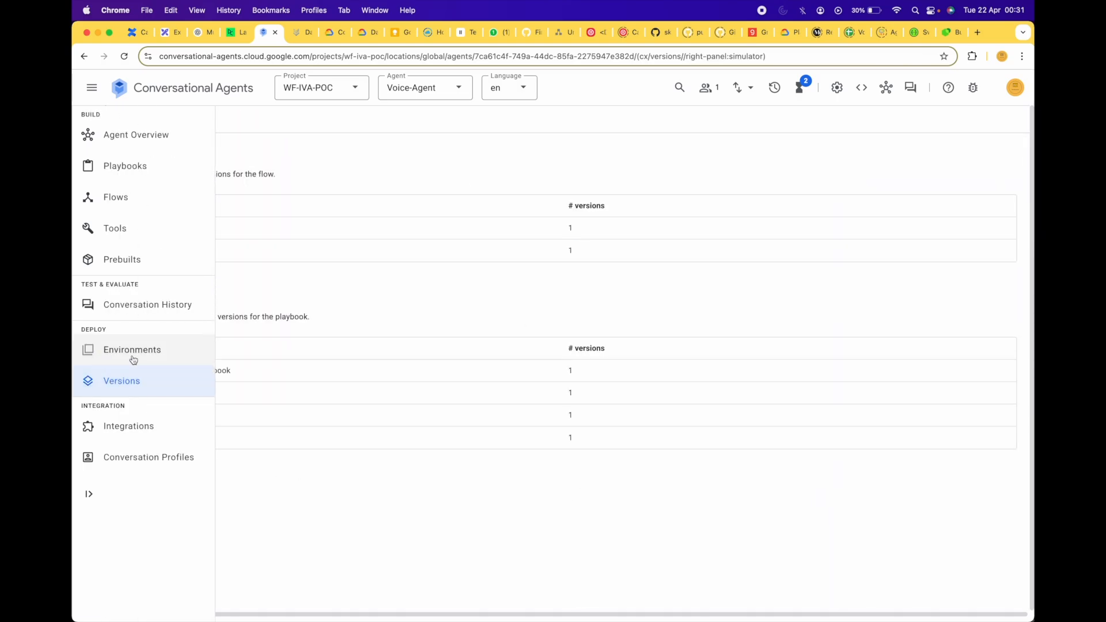
left_click(133, 359)
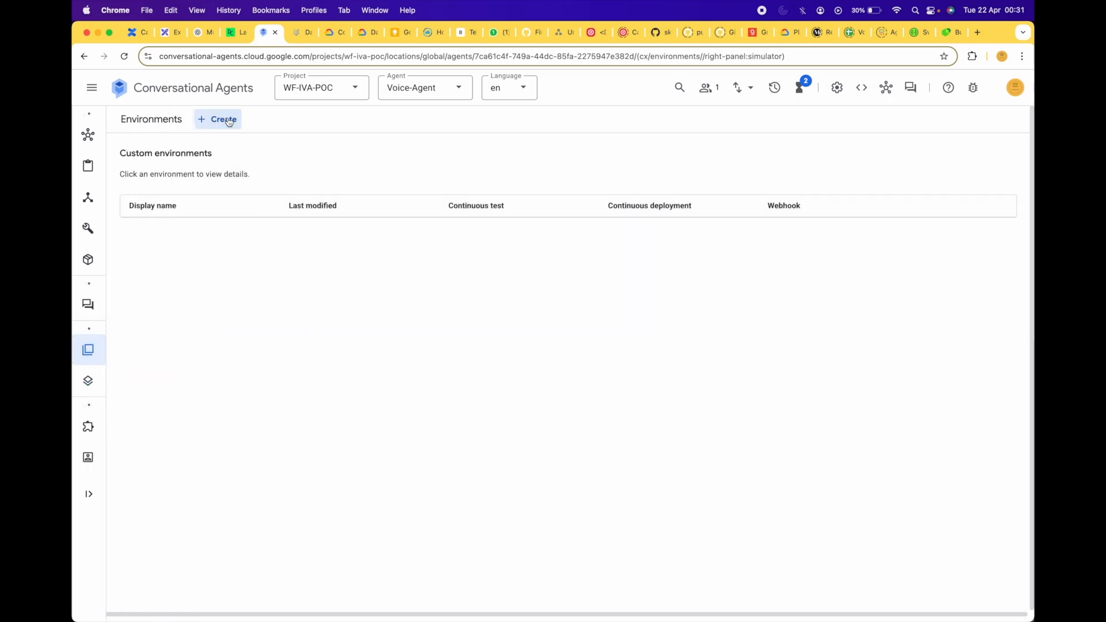
left_click(229, 120)
left_click(216, 177)
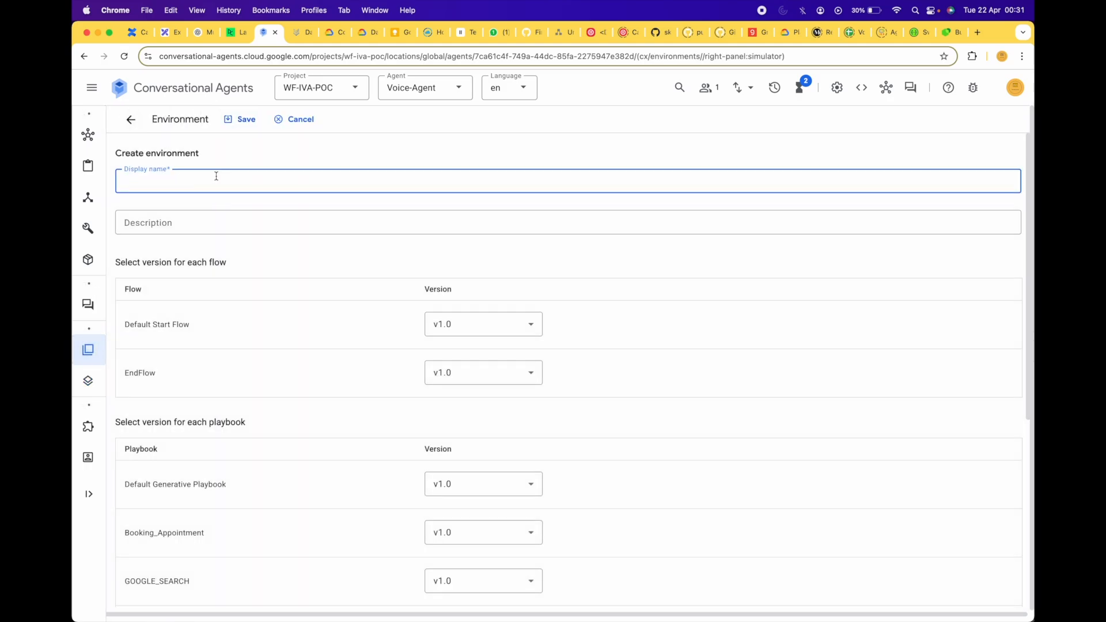
type("DEV")
key("Tab")
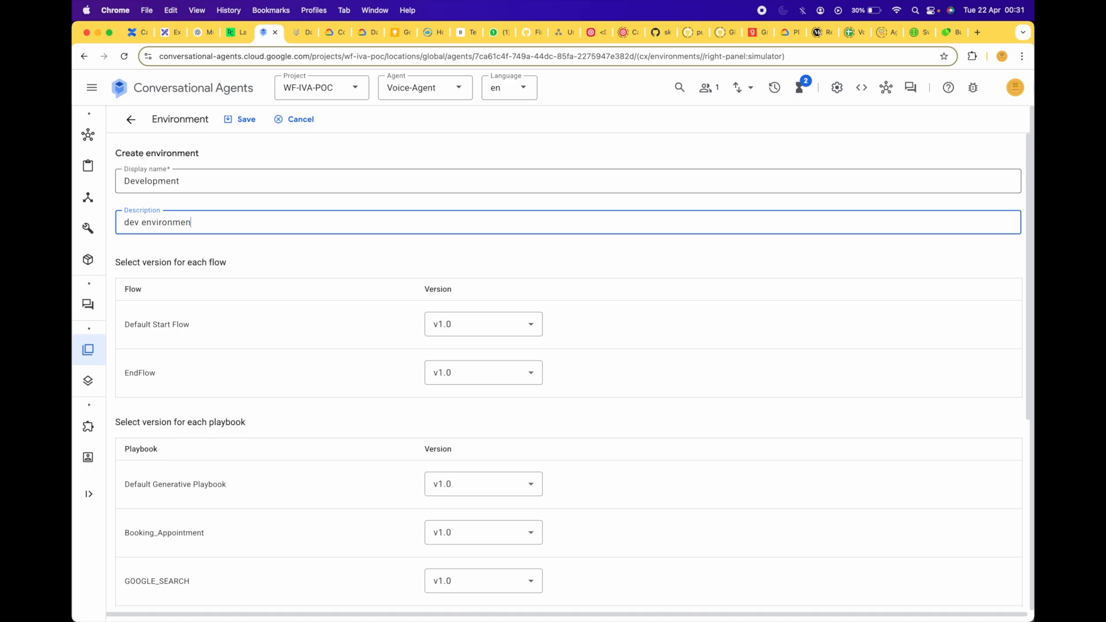
left_click(532, 331)
left_click(533, 329)
scroll(583, 464, "down", 3)
scroll(584, 464, "down", 4)
scroll(582, 488, "down", 2)
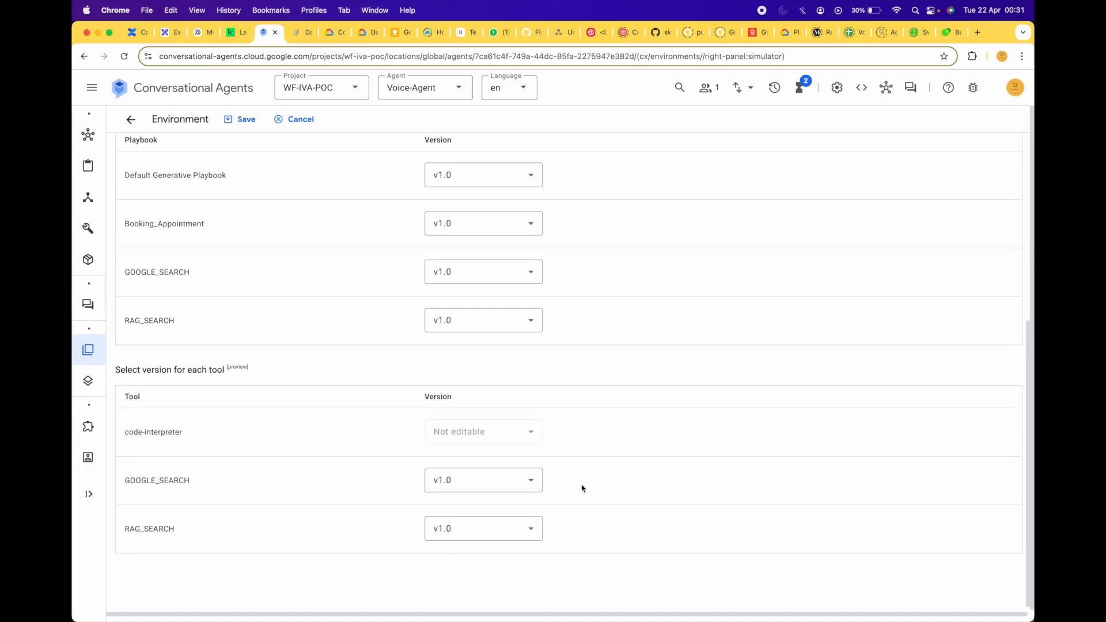
scroll(371, 208, "up", 9)
left_click(242, 118)
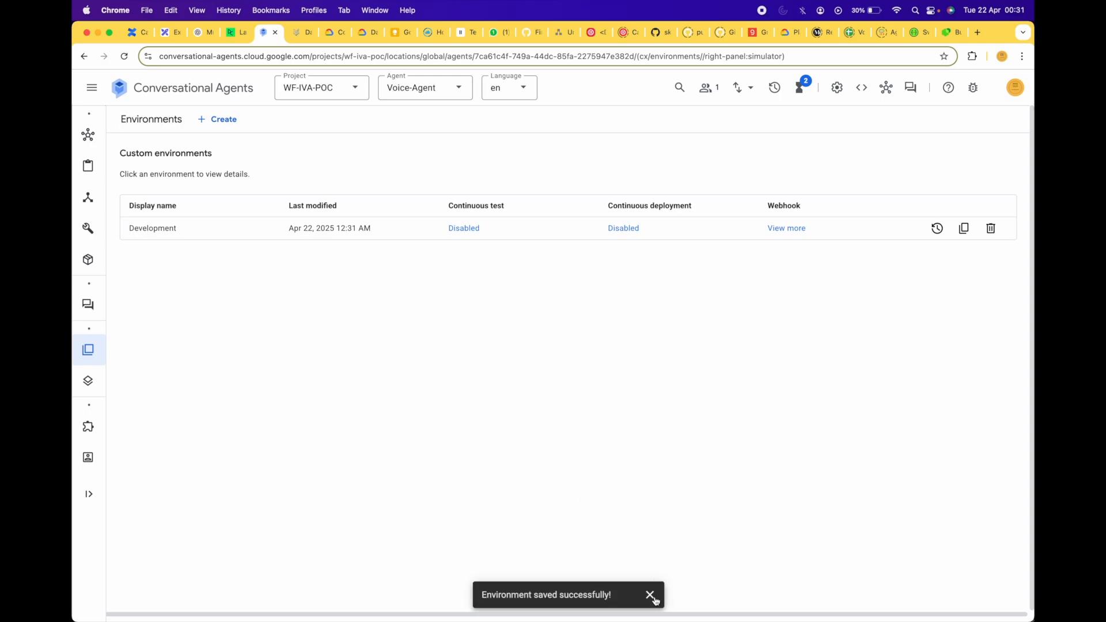
left_click(651, 596)
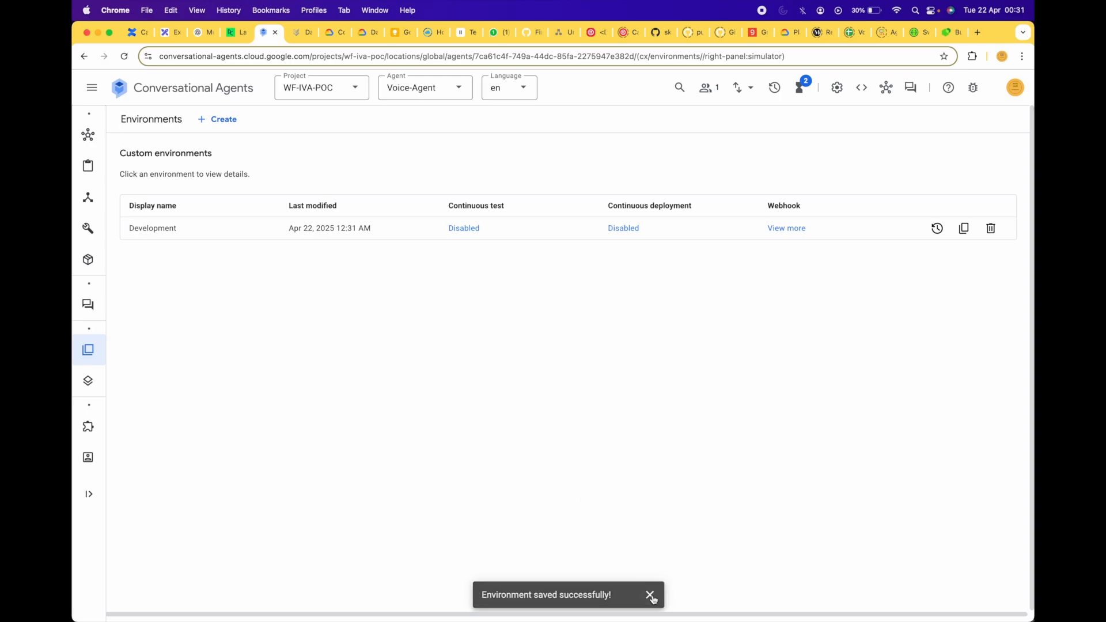
Create and save an environment named Production with the description "Prod Env", keeping the v1.0 versions.
left_click(223, 119)
type("Production")
key("Tab")
type("Prod Env")
scroll(359, 286, "down", 5)
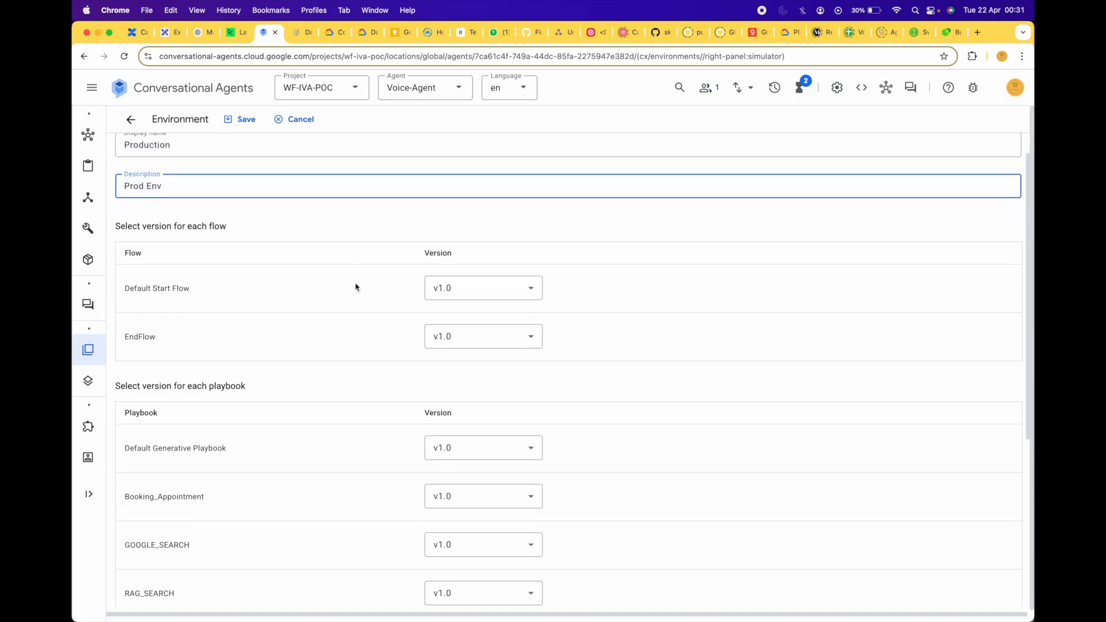
scroll(358, 286, "up", 3)
left_click(243, 120)
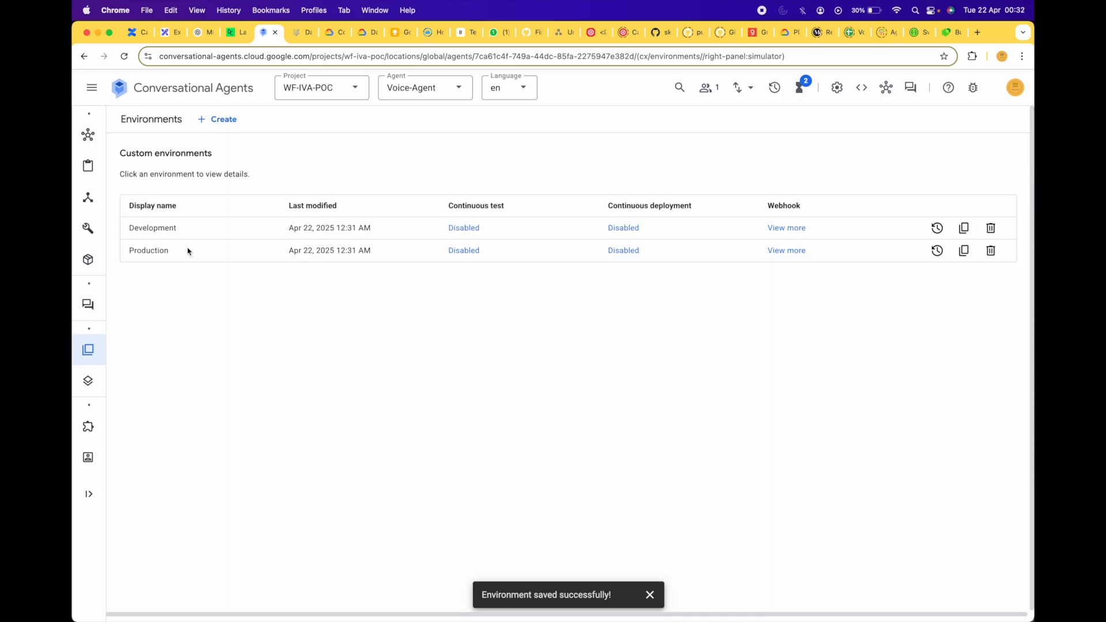
Set the agent's English text-to-speech voice to en-AU-Chirp3-HD-Puck [preview] and save the agent settings.
mouse_move(91, 377)
left_click(837, 87)
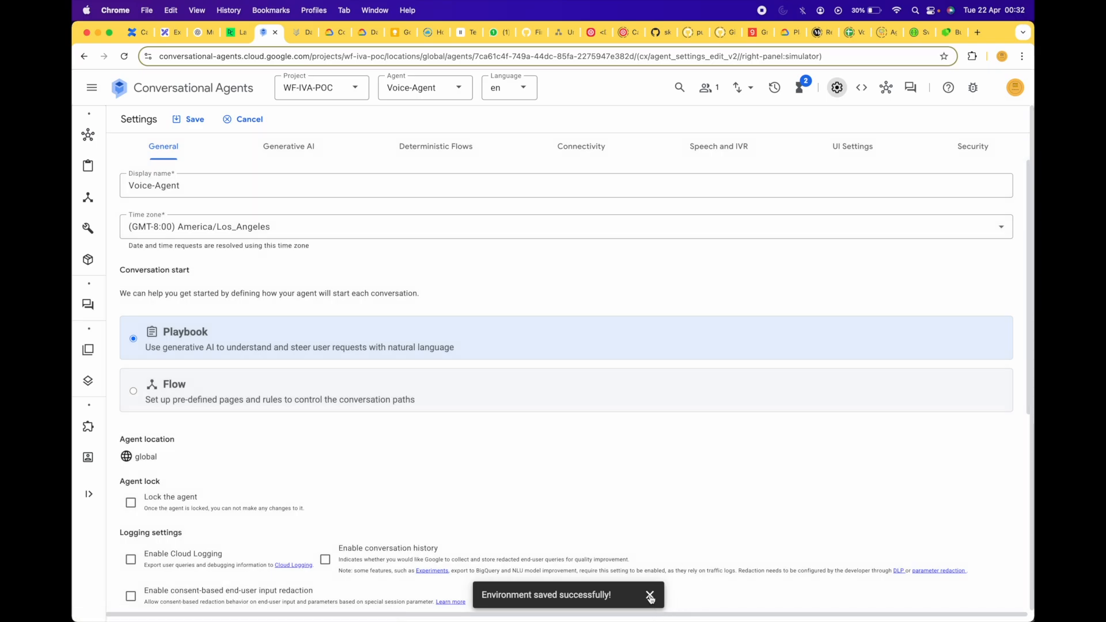
left_click(650, 594)
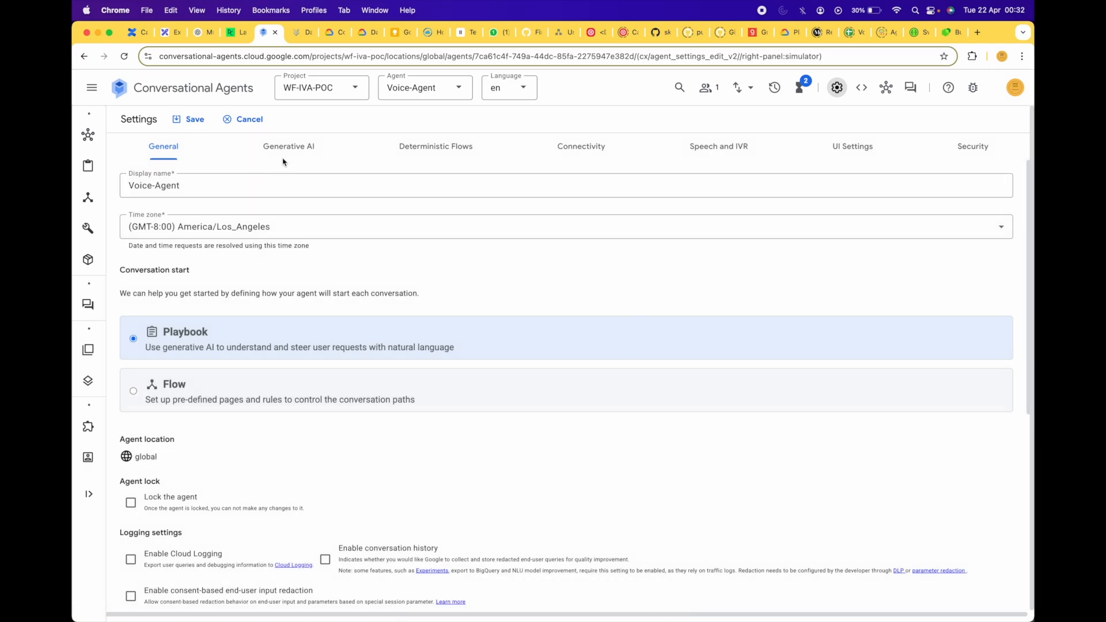
scroll(405, 298, "down", 2)
scroll(405, 297, "down", 5)
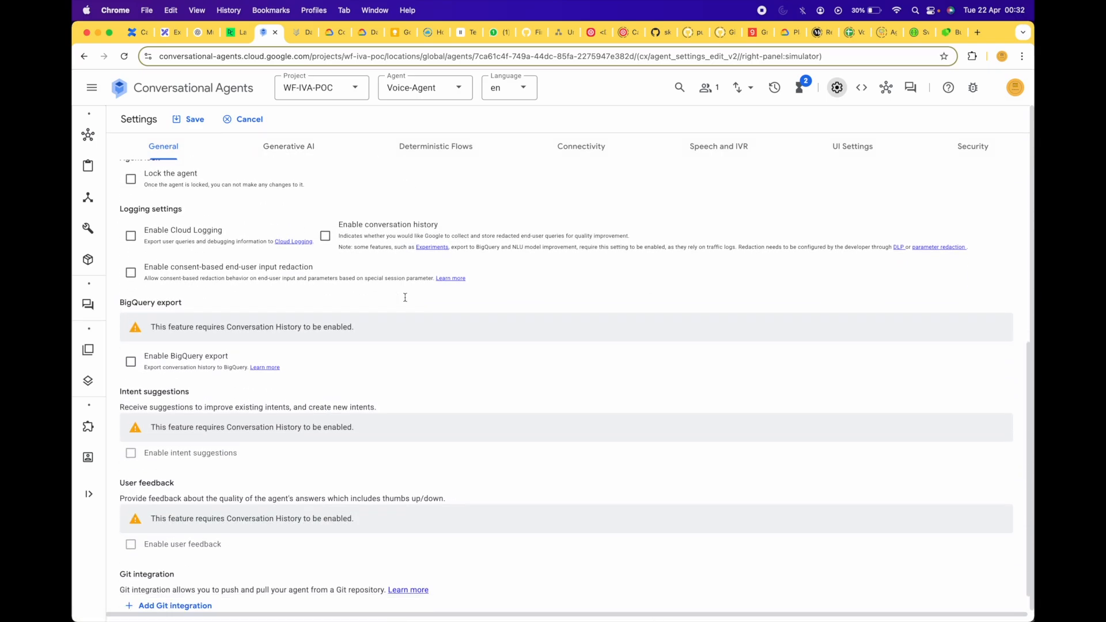
scroll(405, 297, "up", 6)
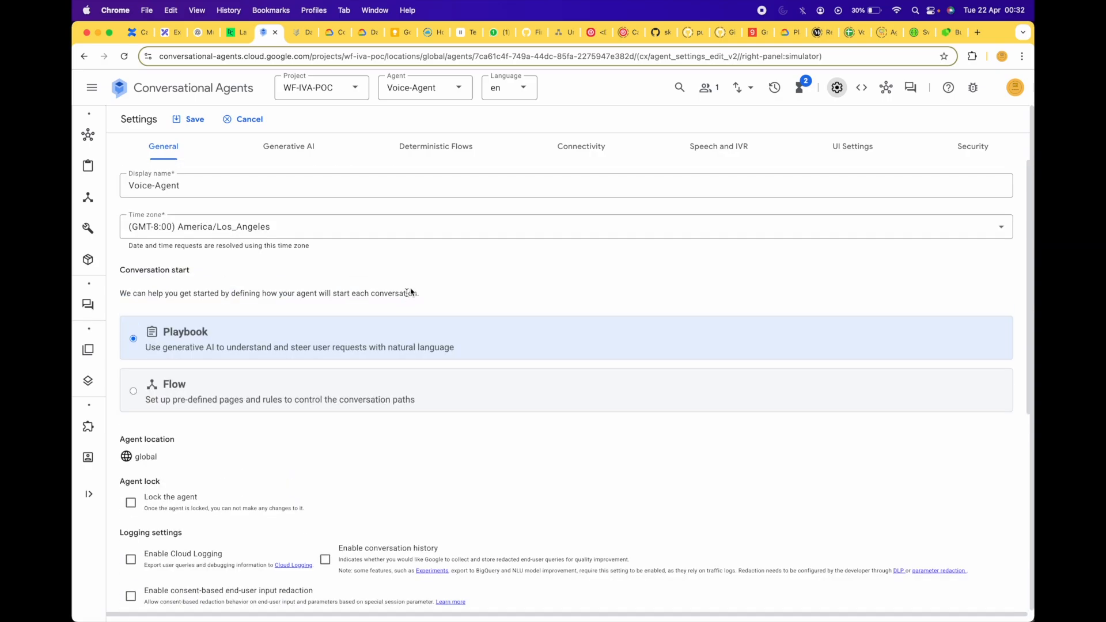
left_click(732, 140)
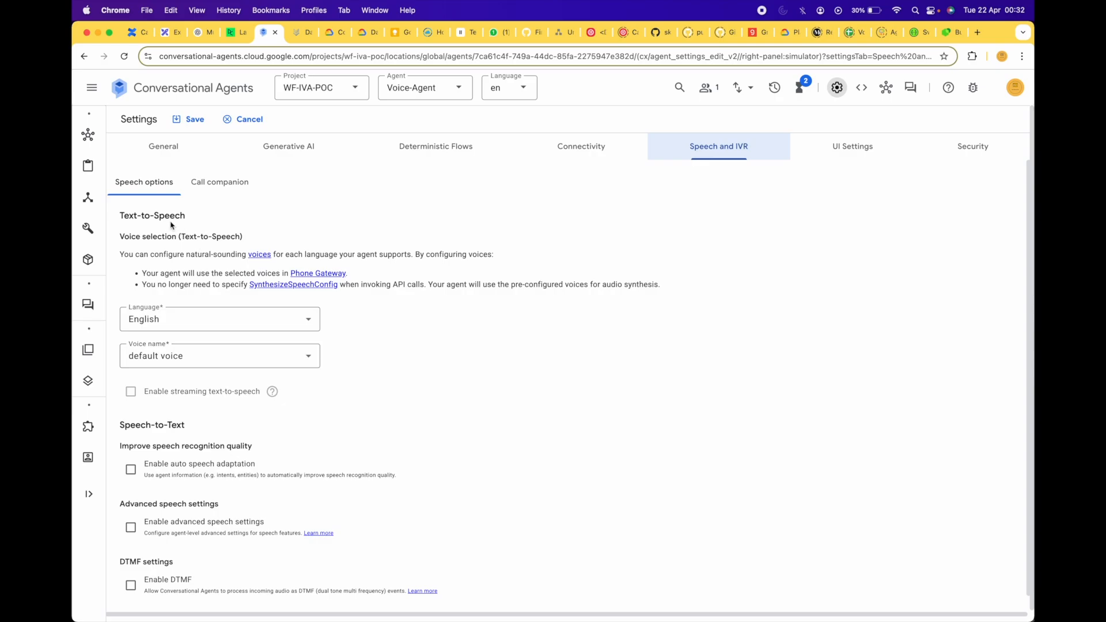
left_click(311, 357)
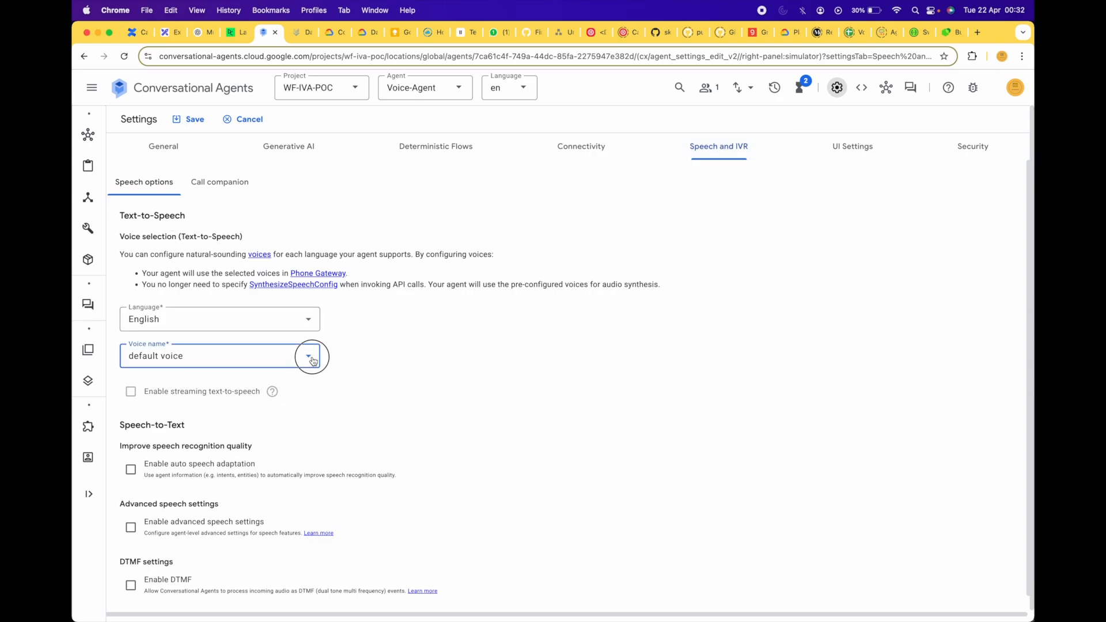
scroll(215, 444, "down", 5)
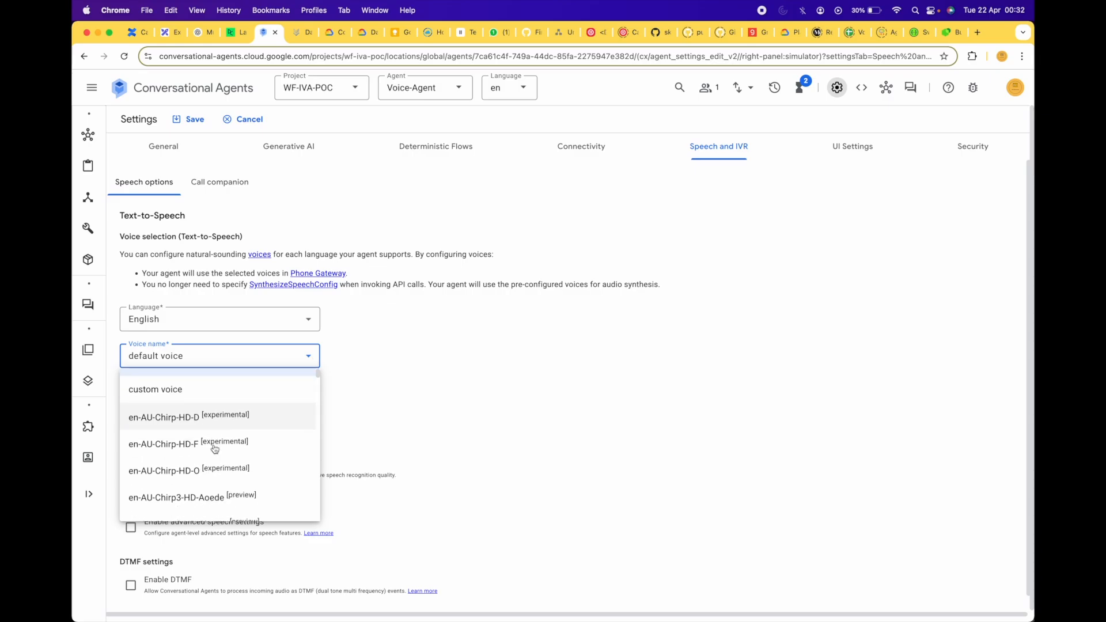
scroll(215, 448, "down", 2)
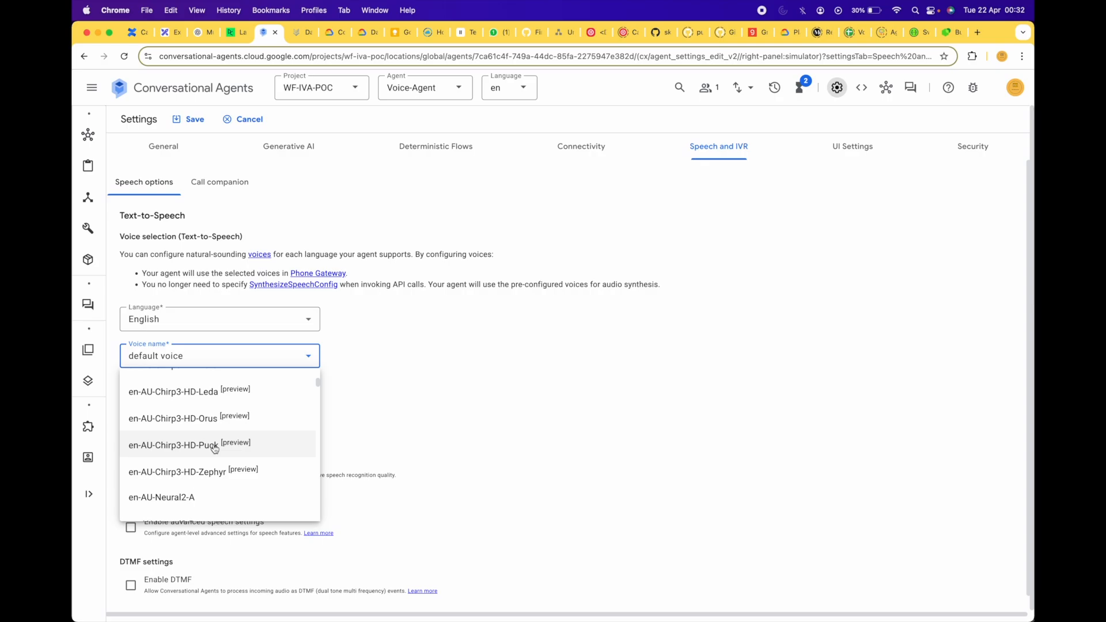
left_click(214, 449)
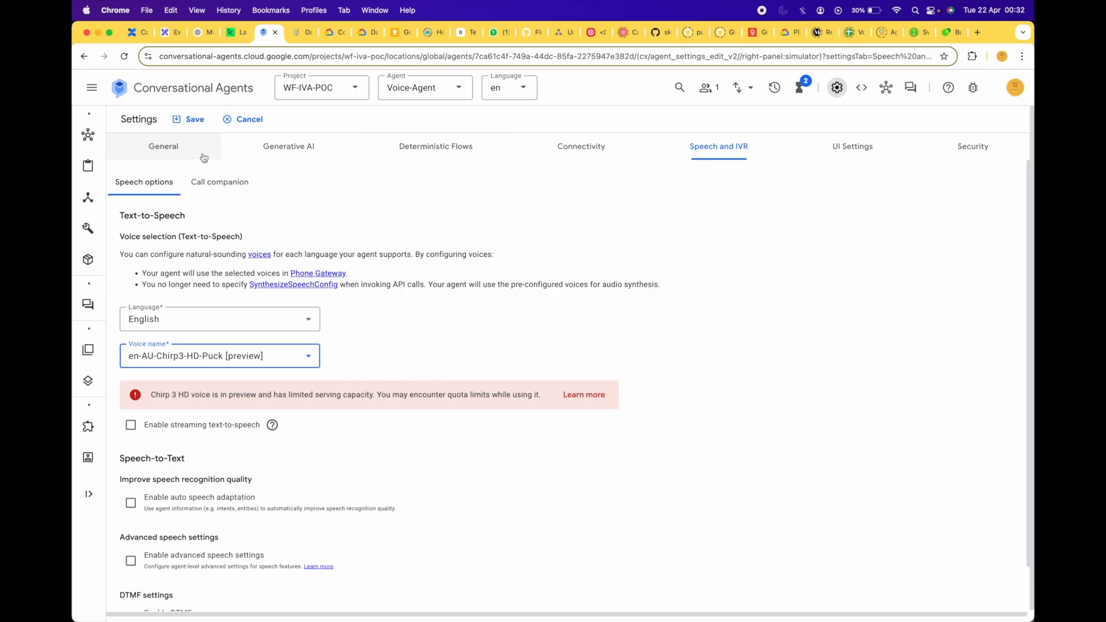
left_click(195, 120)
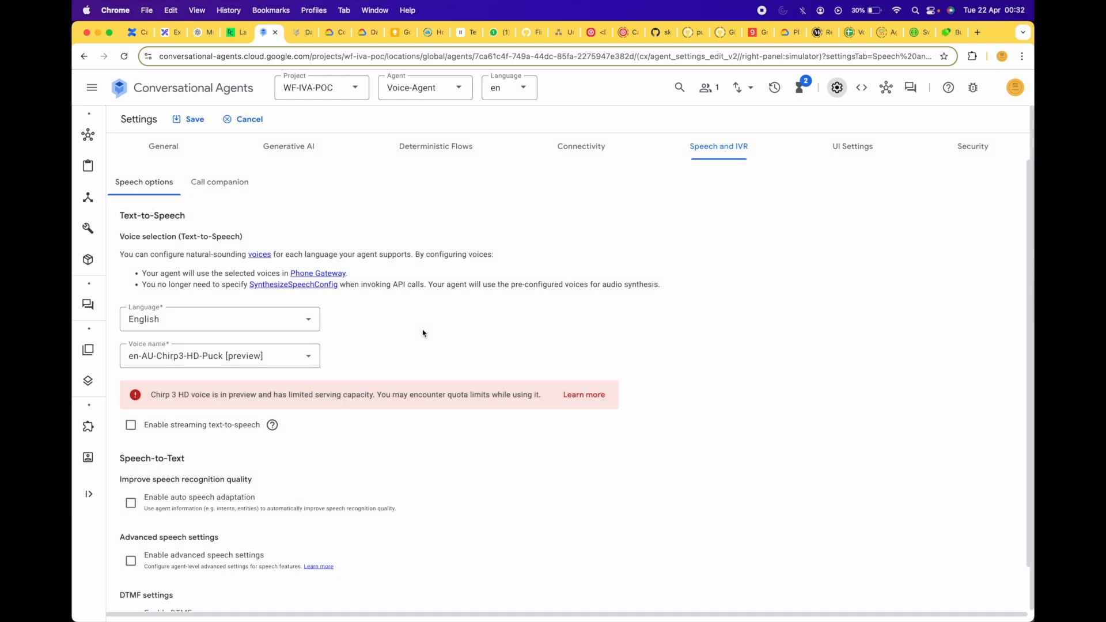
Start a new telephony integration in the Conversational Phone Gateway and request phone numbers with country code +1 (United States).
mouse_move(93, 256)
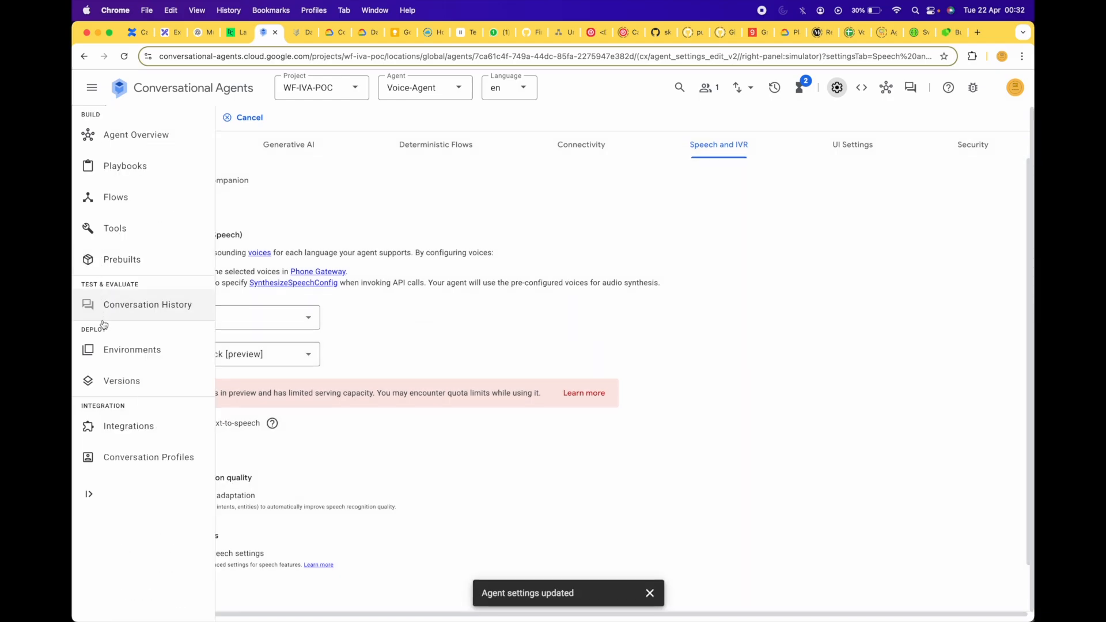
left_click(133, 426)
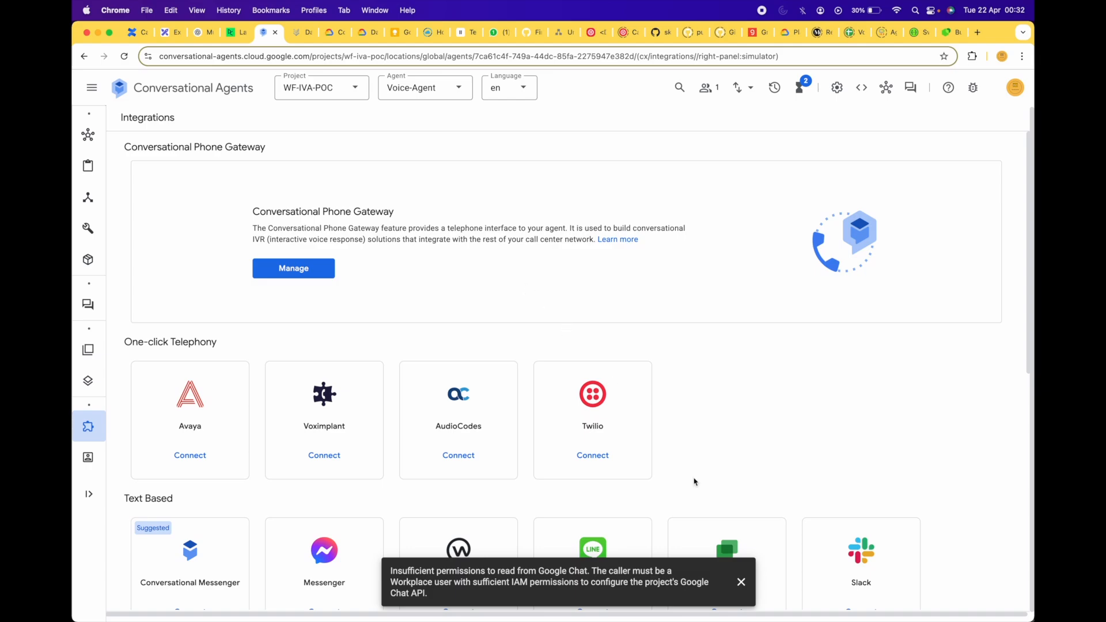
left_click(739, 583)
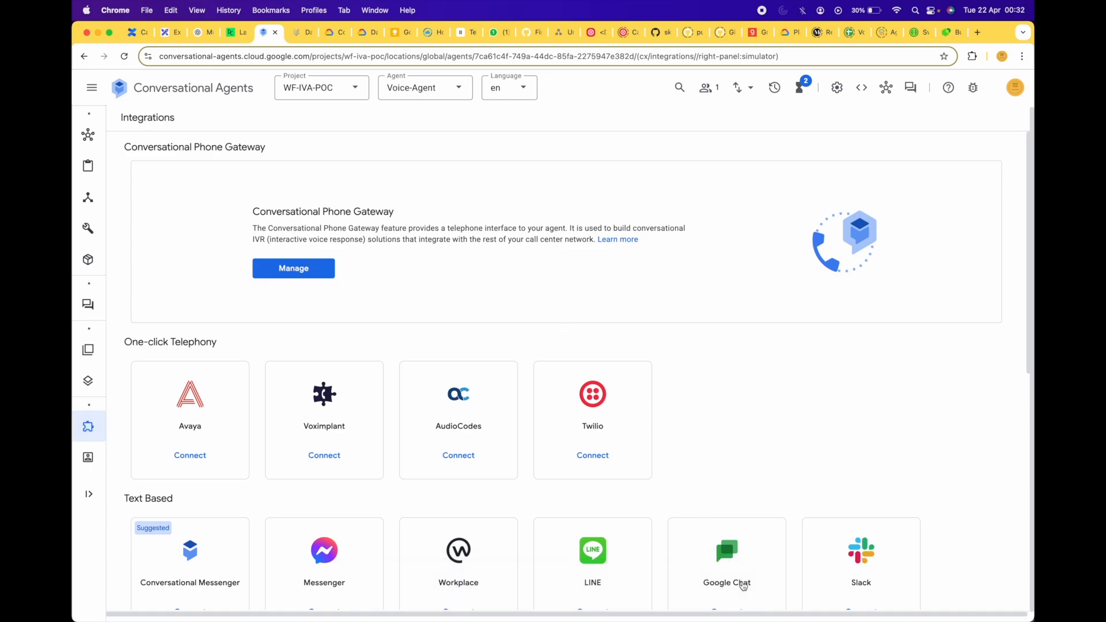
left_click(304, 269)
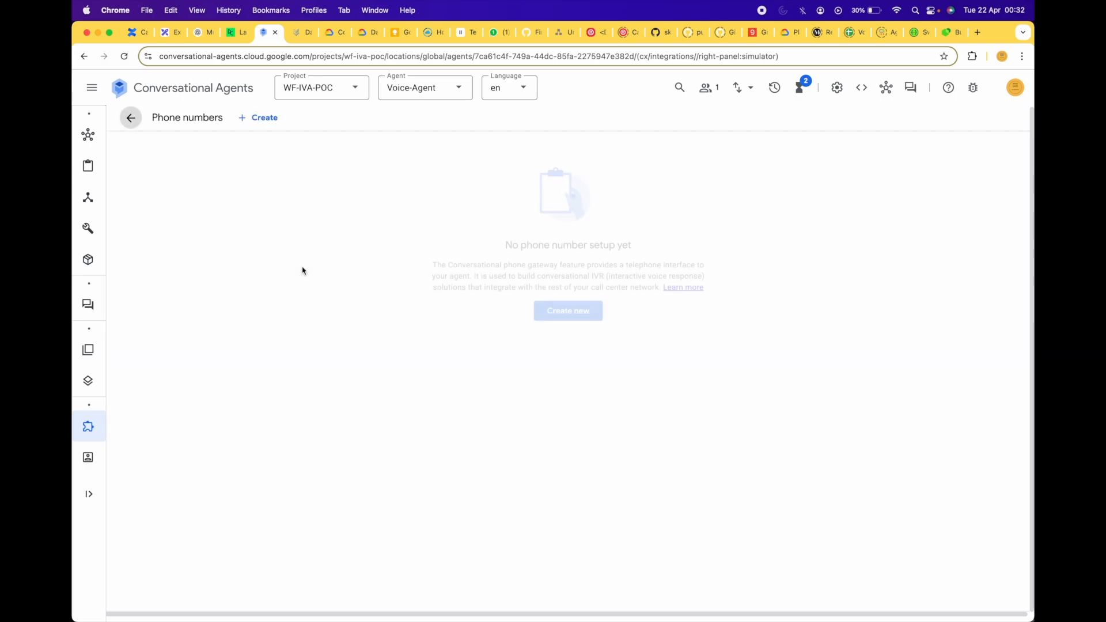
left_click(567, 319)
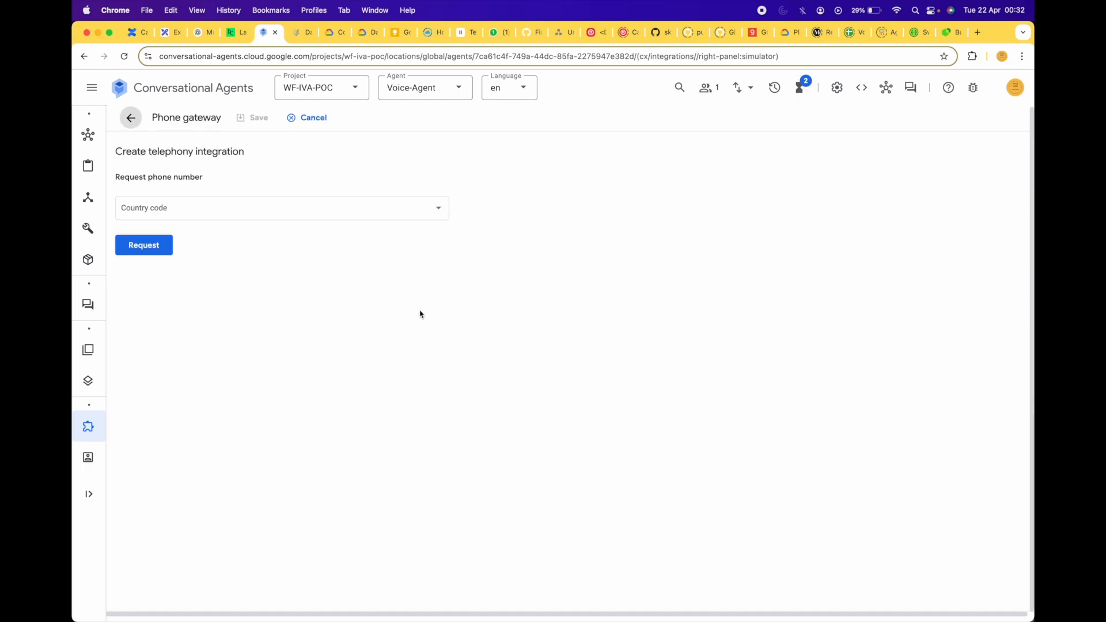
left_click(241, 207)
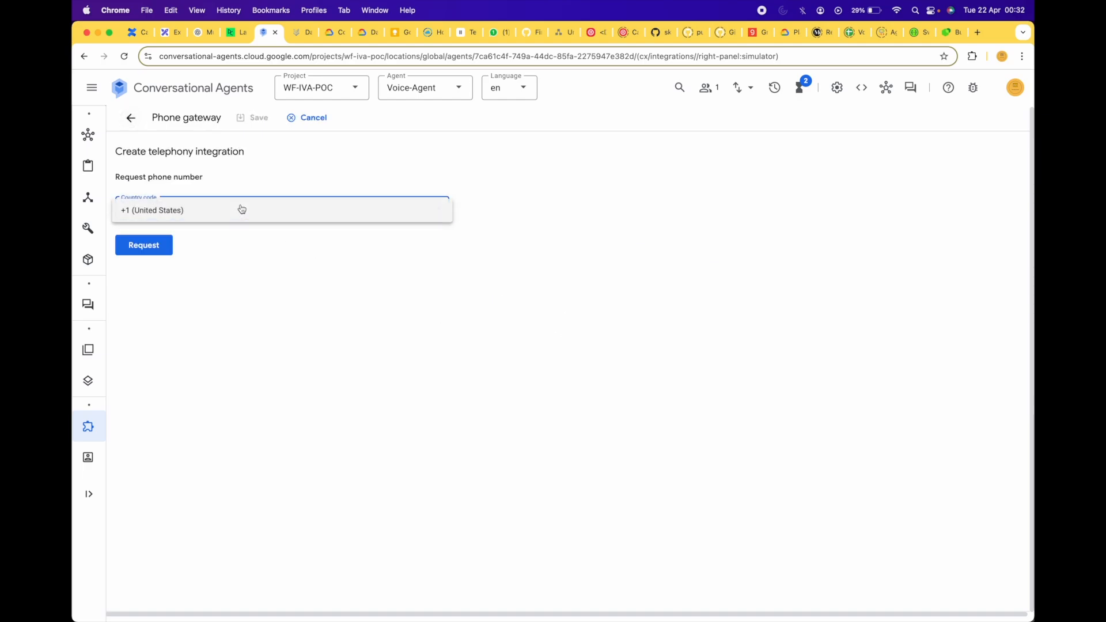
left_click(241, 209)
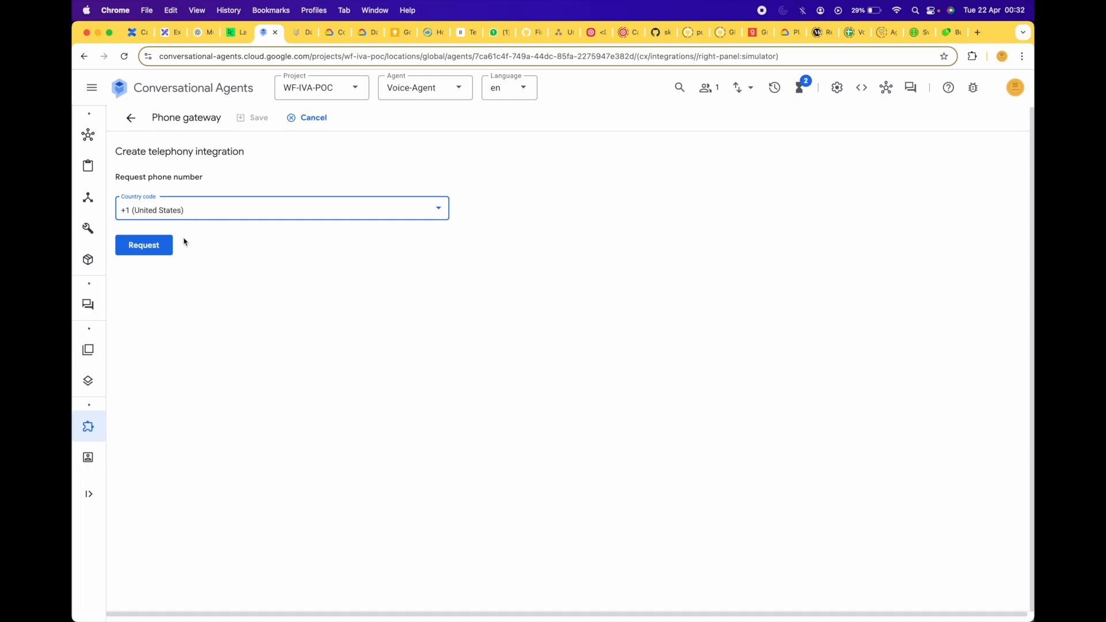
left_click(157, 252)
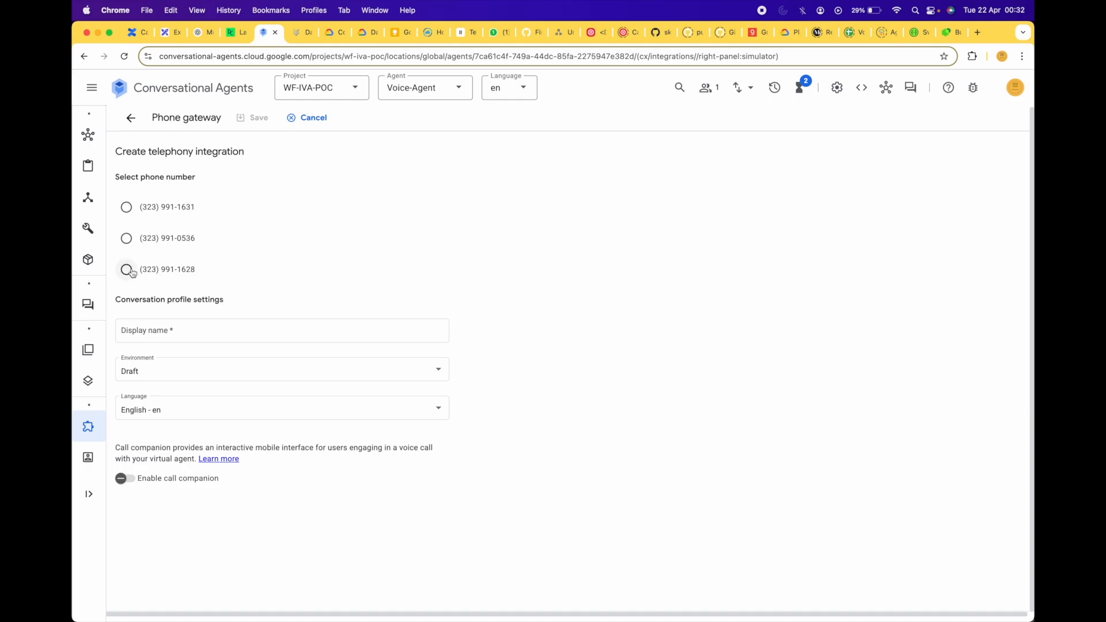
Select the first offered phone number, set the display name to "Dev Voice agent", choose the environment and save the phone gateway.
left_click(127, 209)
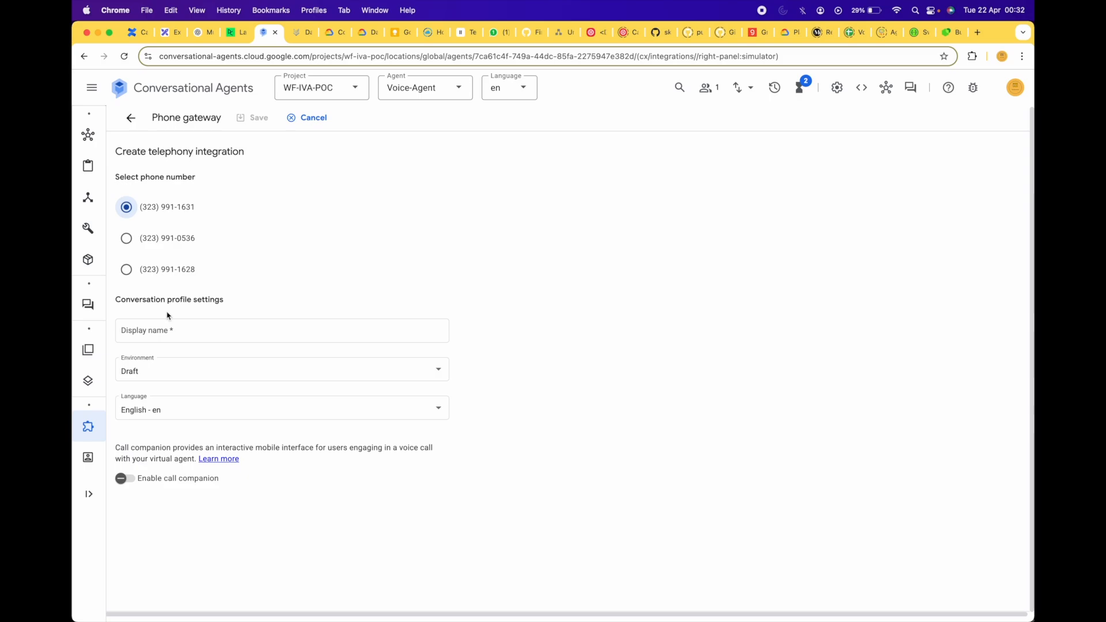
left_click(183, 331)
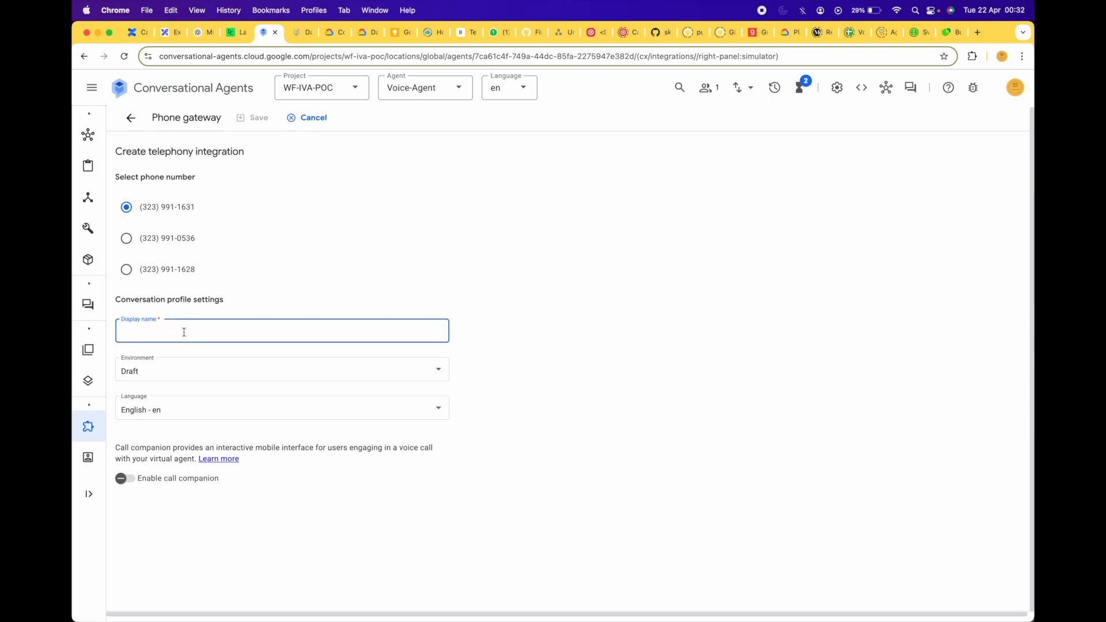
type("Dev Voice agent")
left_click(186, 371)
left_click(185, 394)
left_click(257, 117)
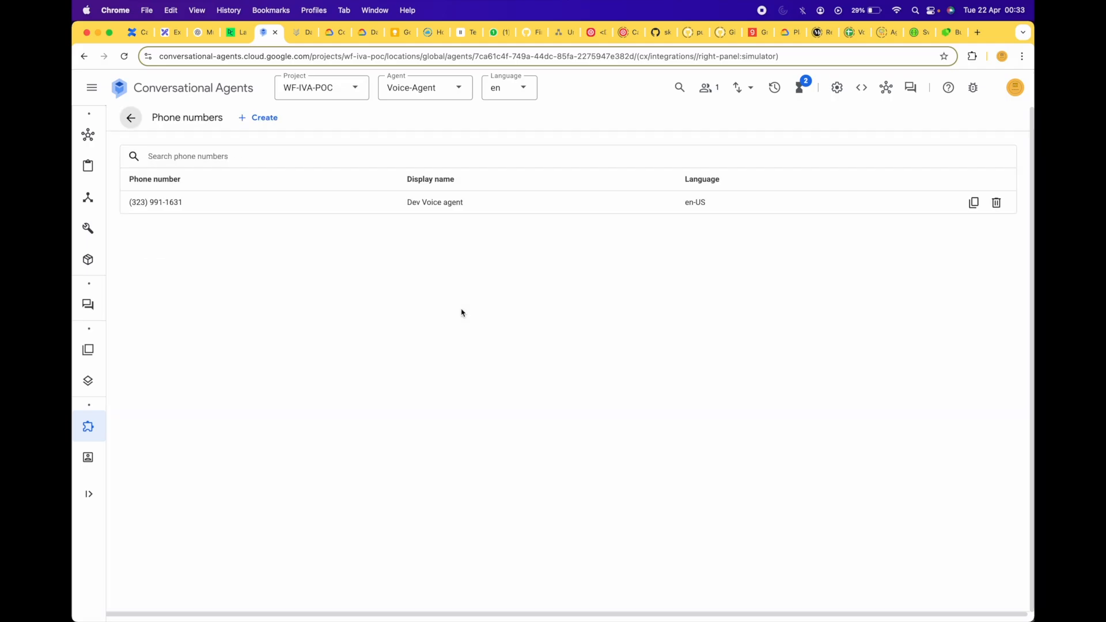
left_click(453, 205)
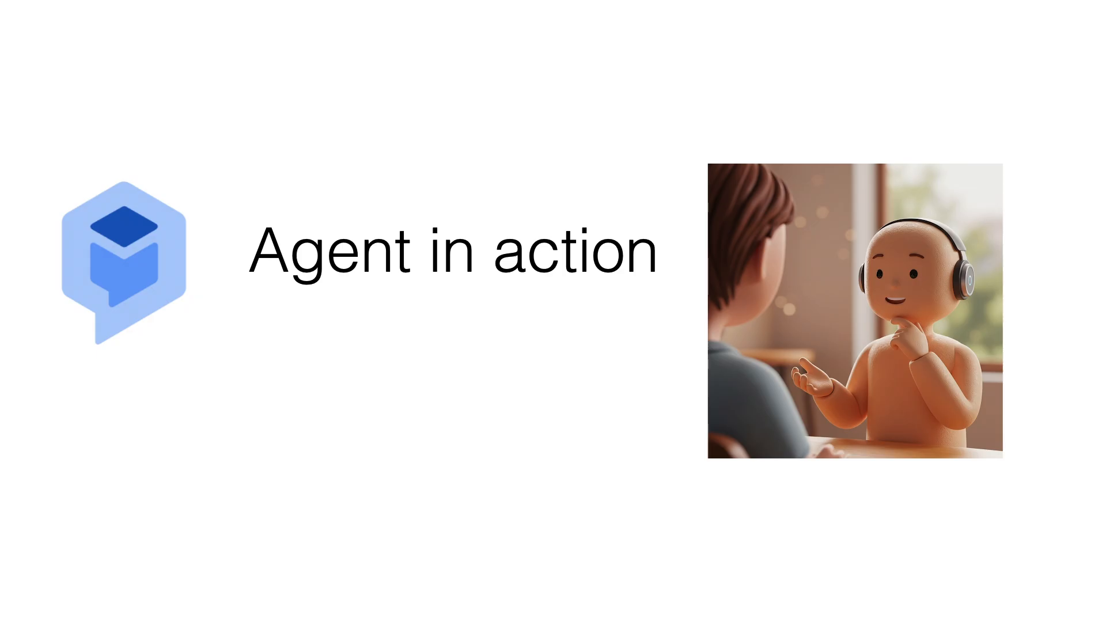